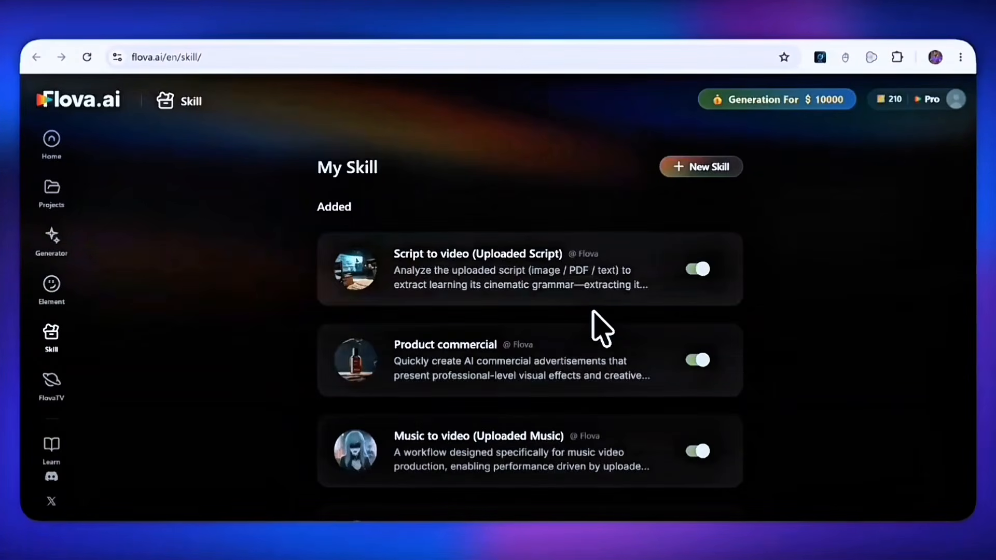
- Browse the added skills and the skills available to add on the Skill page
scroll(596, 317, down, 15)
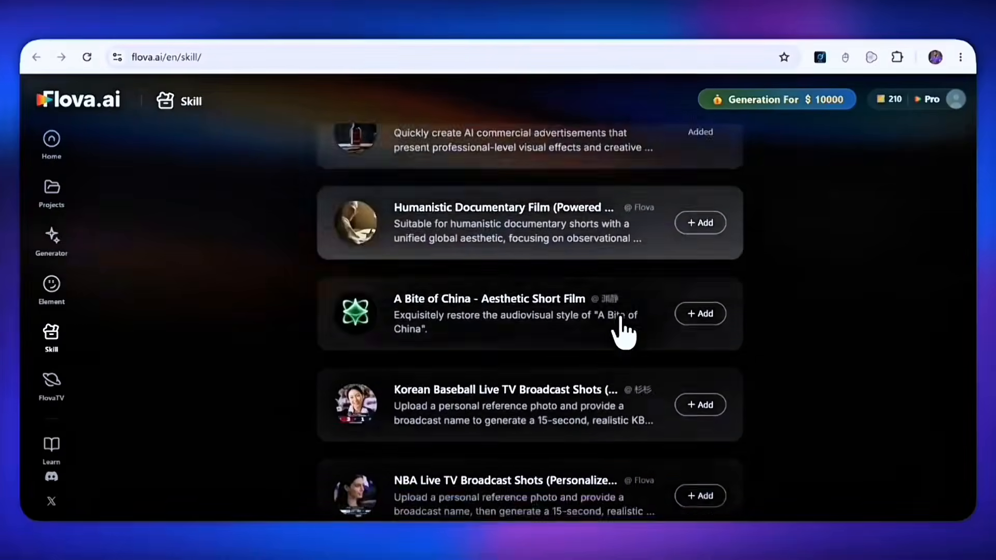
scroll(629, 325, down, 12)
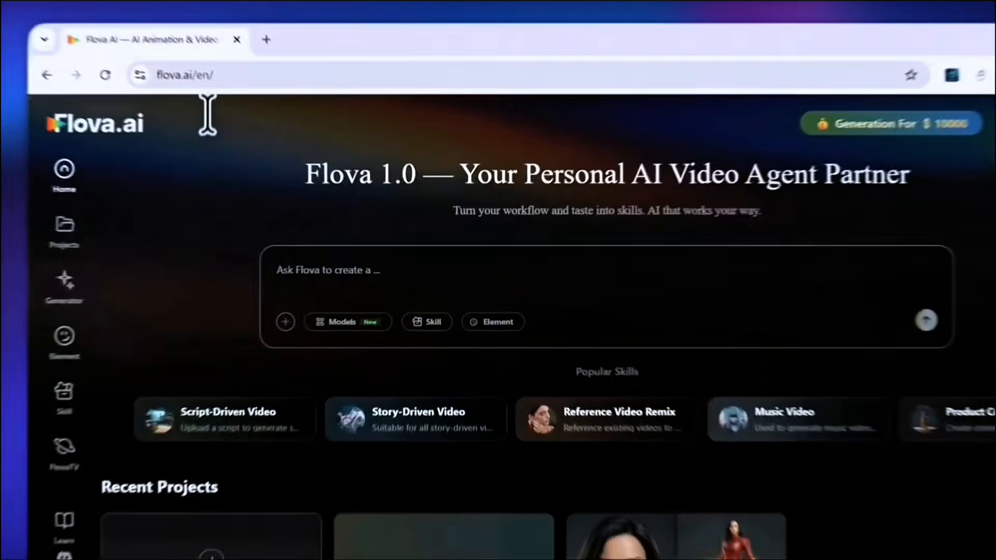
click(145, 76)
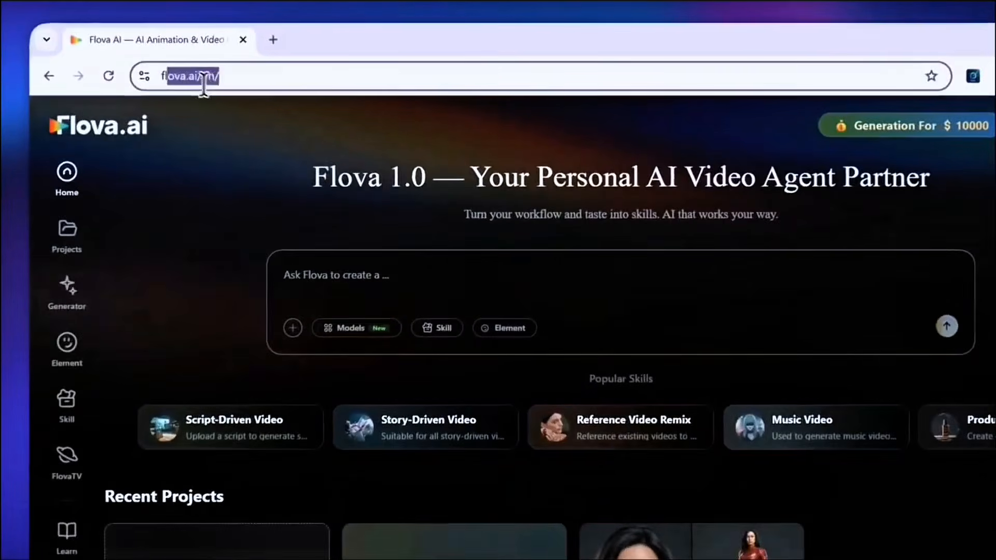
click(210, 210)
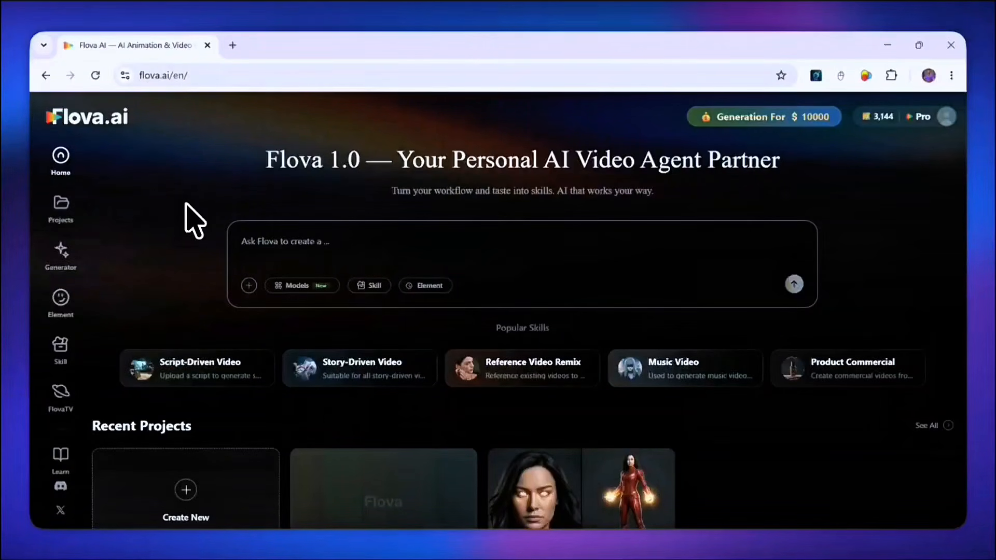
- Examine the attachment types the home page prompt accepts and the image models offered for it
click(249, 286)
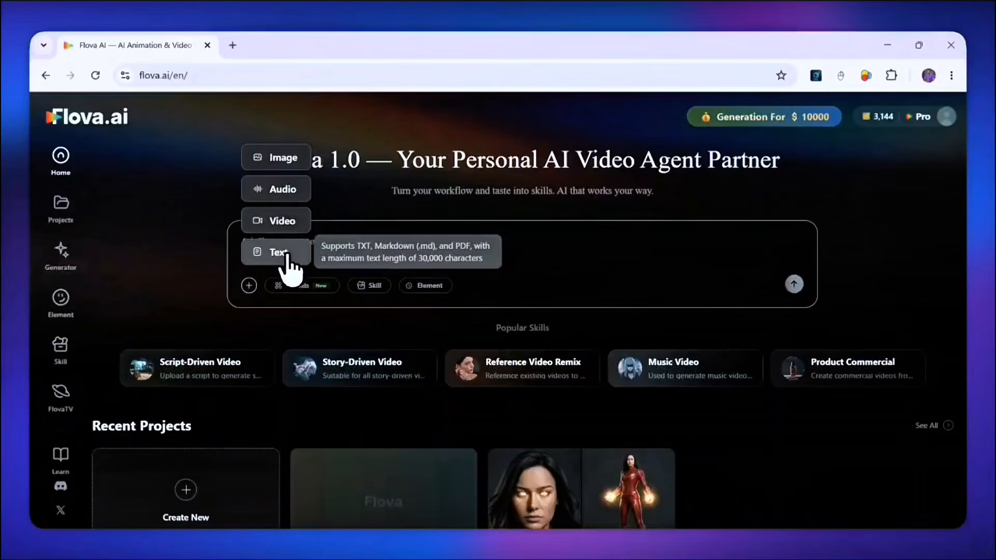
click(298, 286)
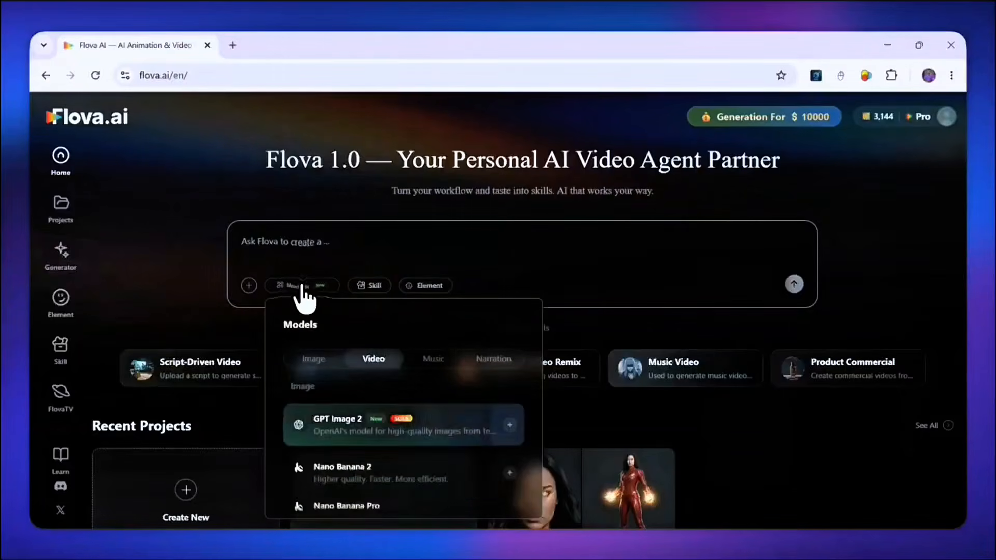
click(319, 359)
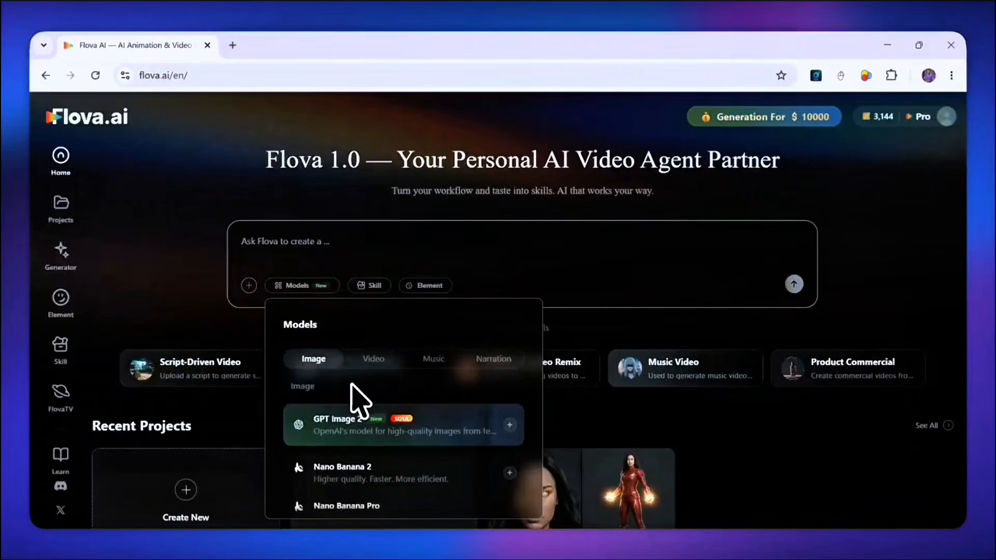
scroll(346, 423, down, 2)
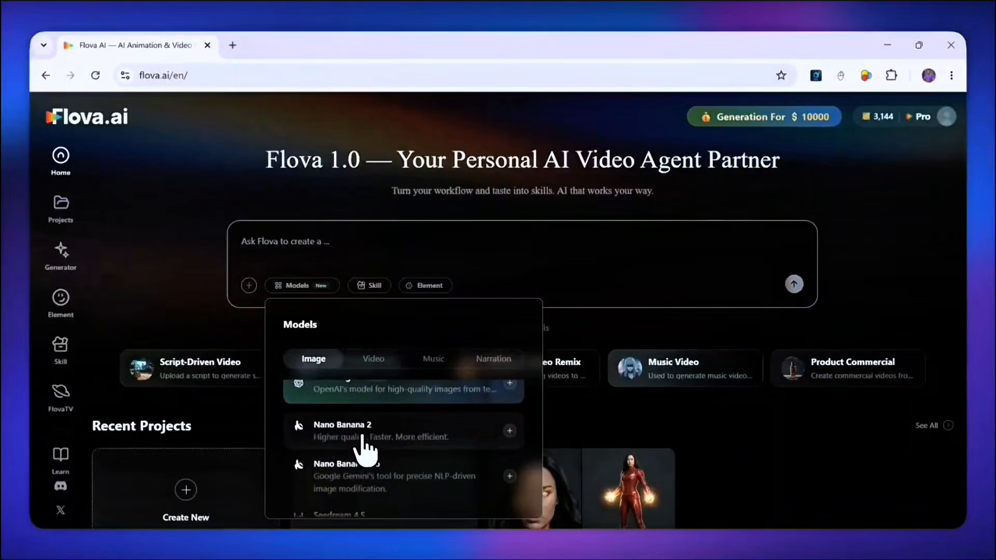
scroll(363, 441, down, 5)
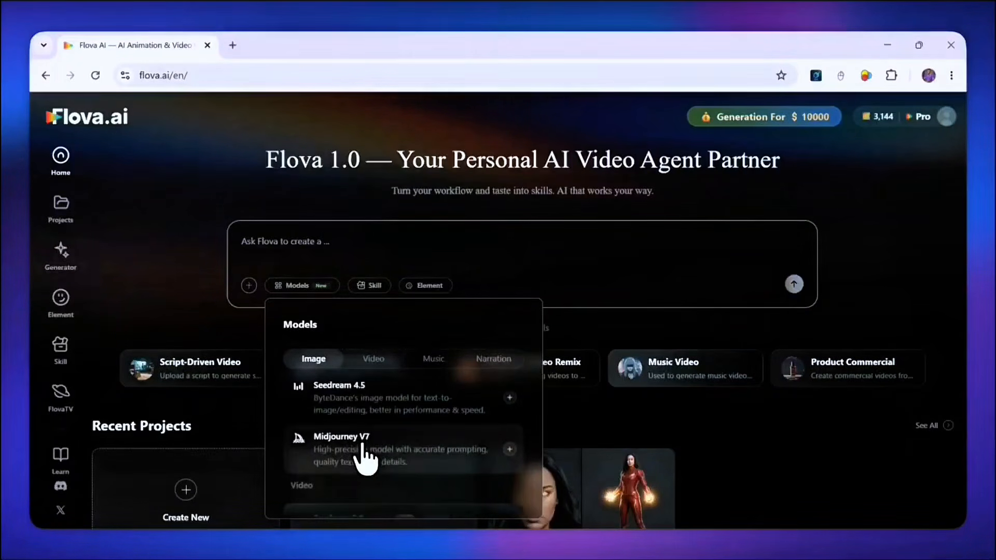
scroll(363, 459, down, 1)
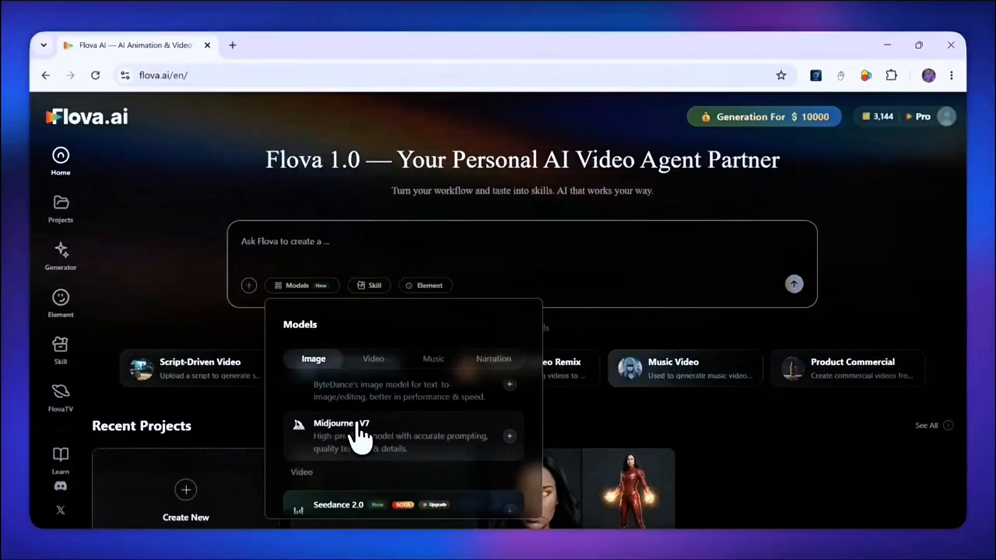
- Examine the video, music and narration models offered for the home page prompt
scroll(357, 426, down, 4)
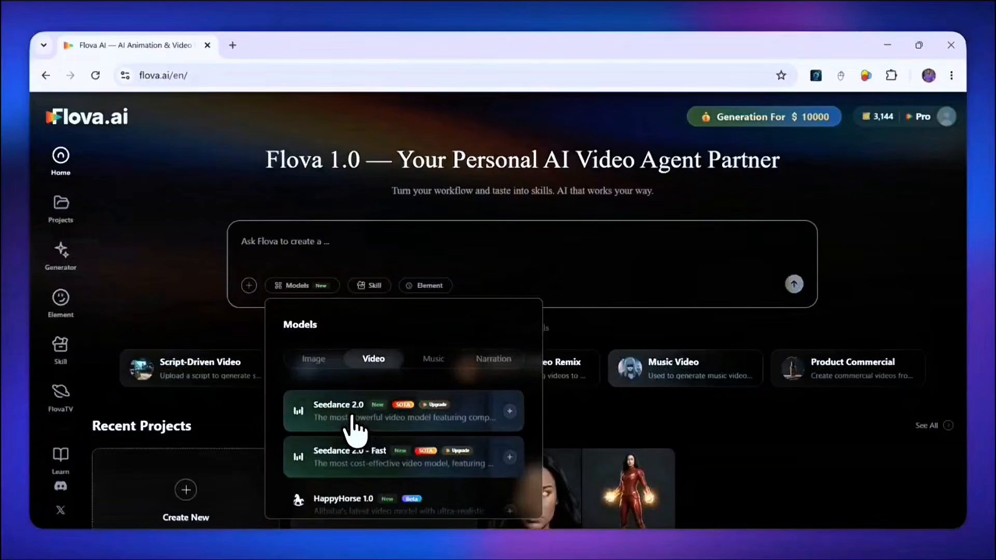
scroll(348, 417, down, 1)
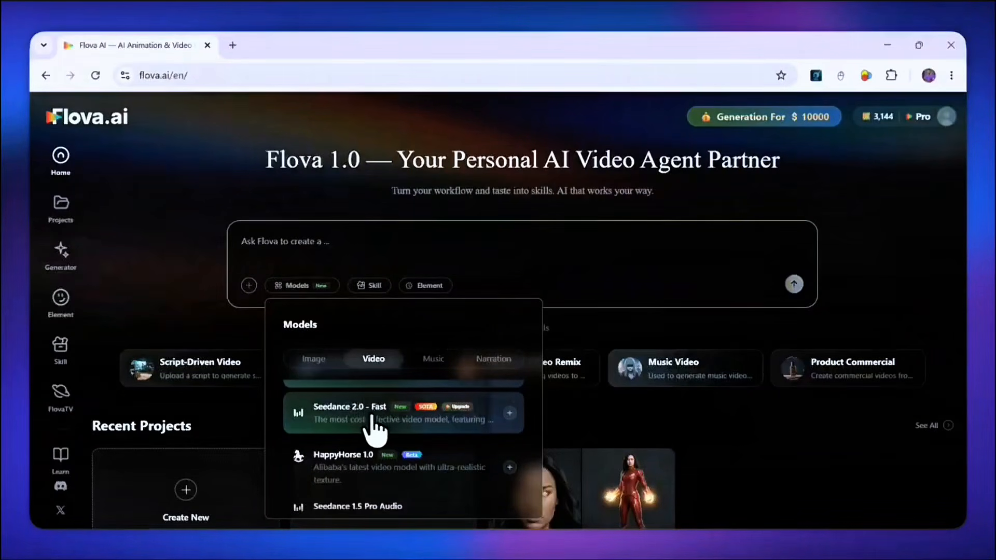
scroll(375, 423, down, 1)
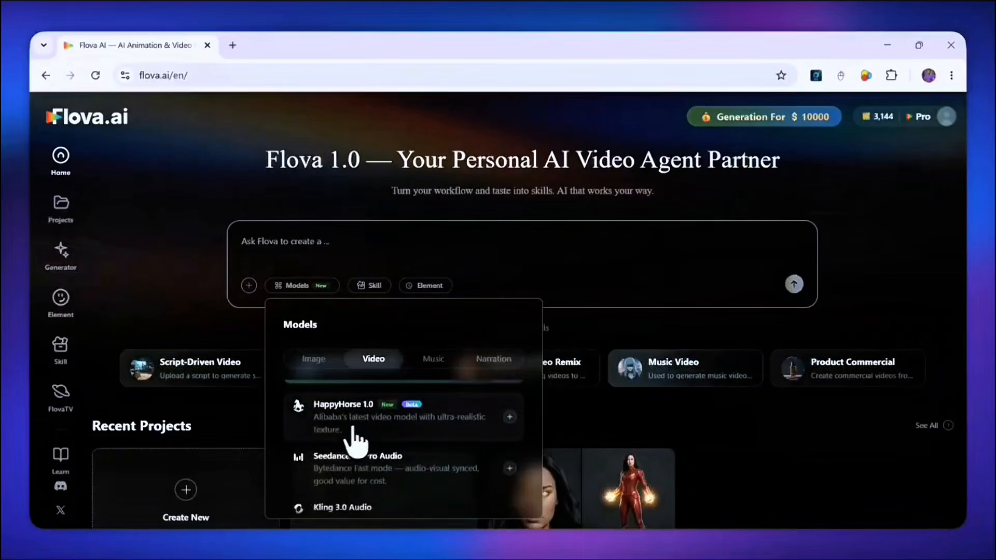
scroll(353, 441, down, 2)
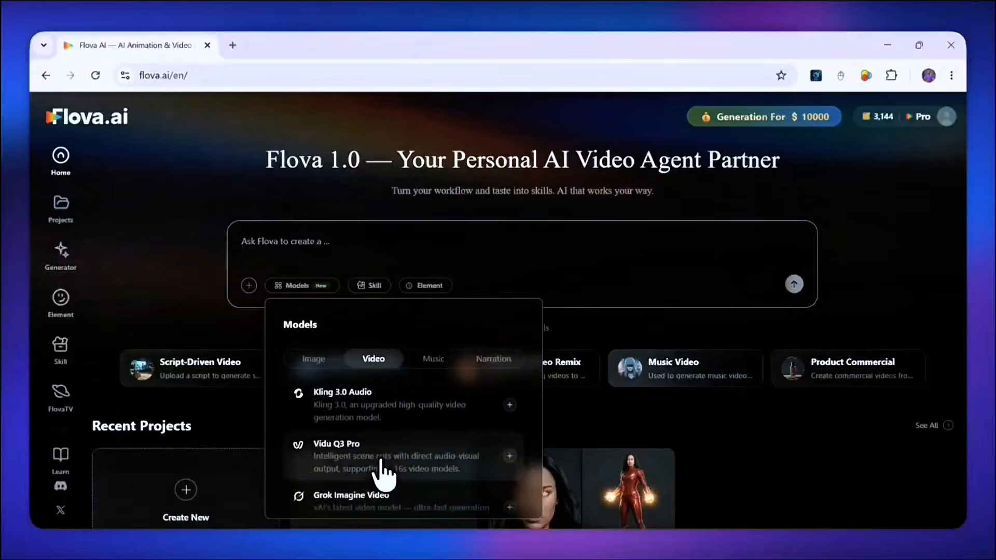
scroll(381, 469, down, 2)
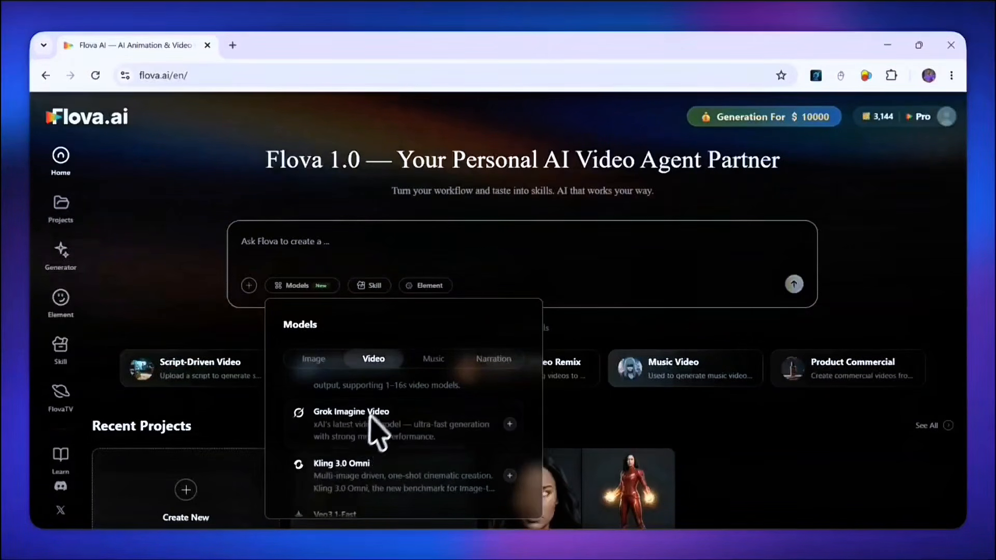
click(434, 360)
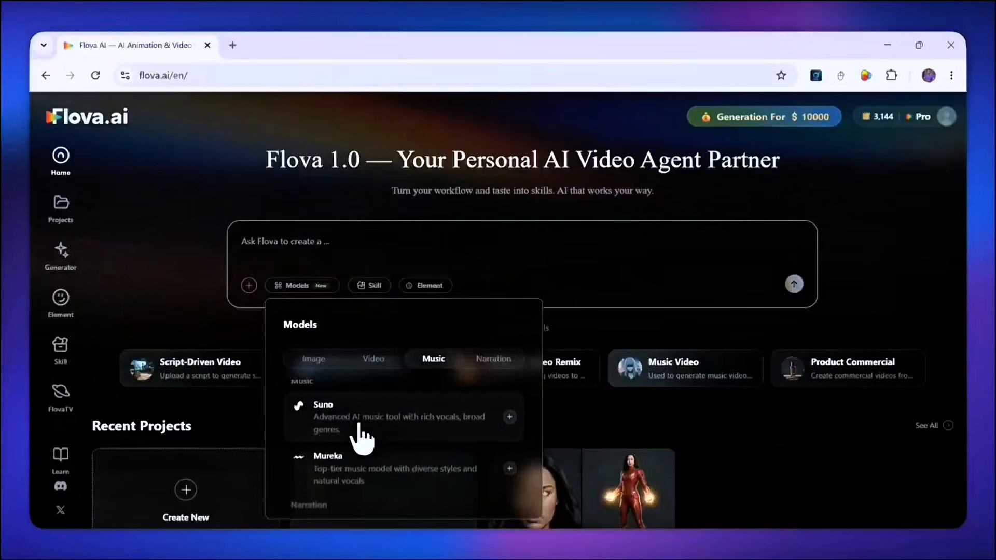
scroll(352, 470, down, 2)
scroll(343, 456, up, 1)
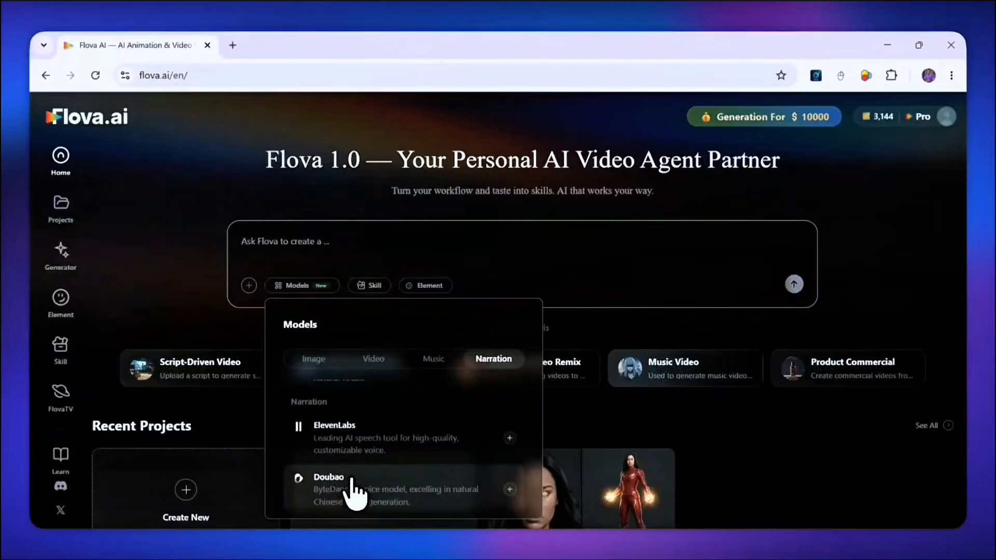
- Review the skills and the saved elements that can be added to the home page prompt
click(377, 285)
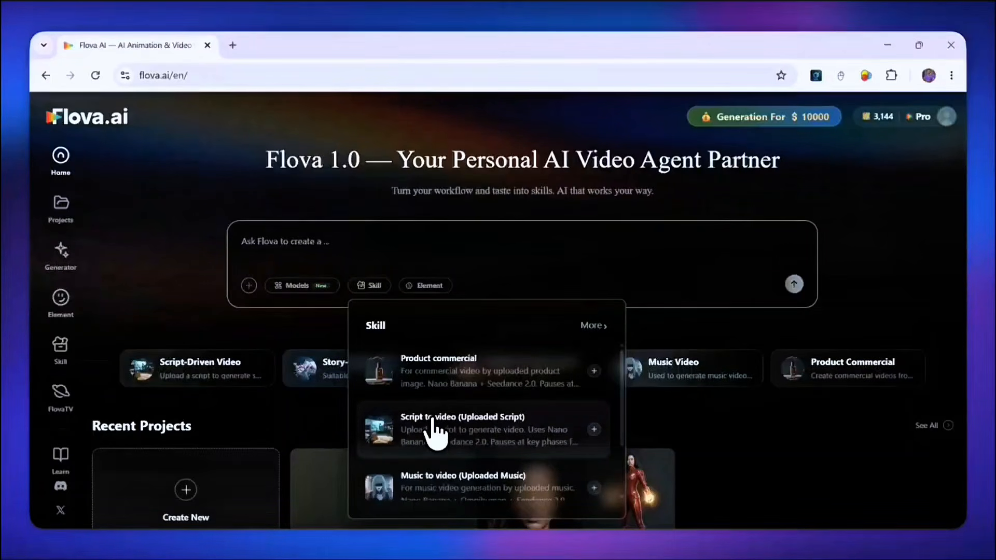
scroll(446, 418, down, 2)
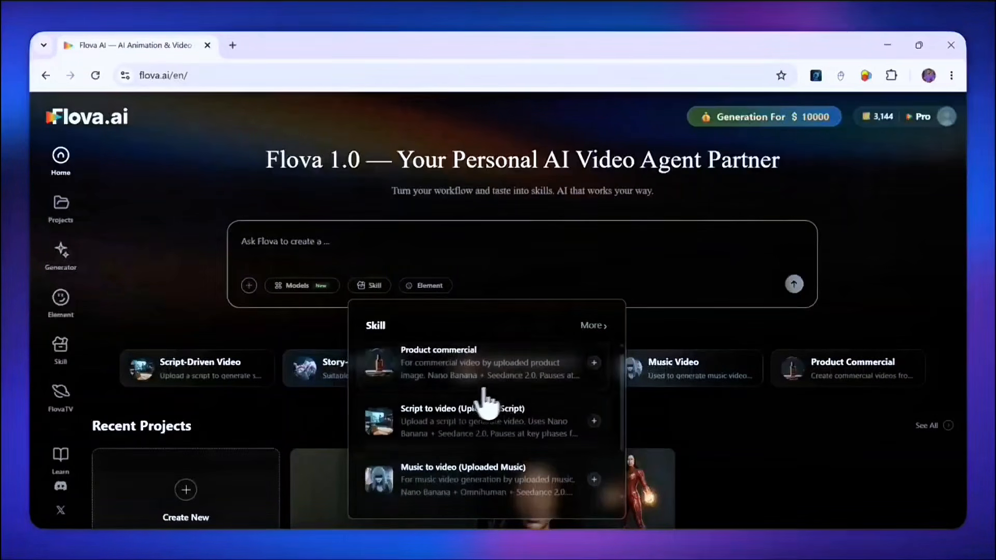
scroll(440, 410, down, 2)
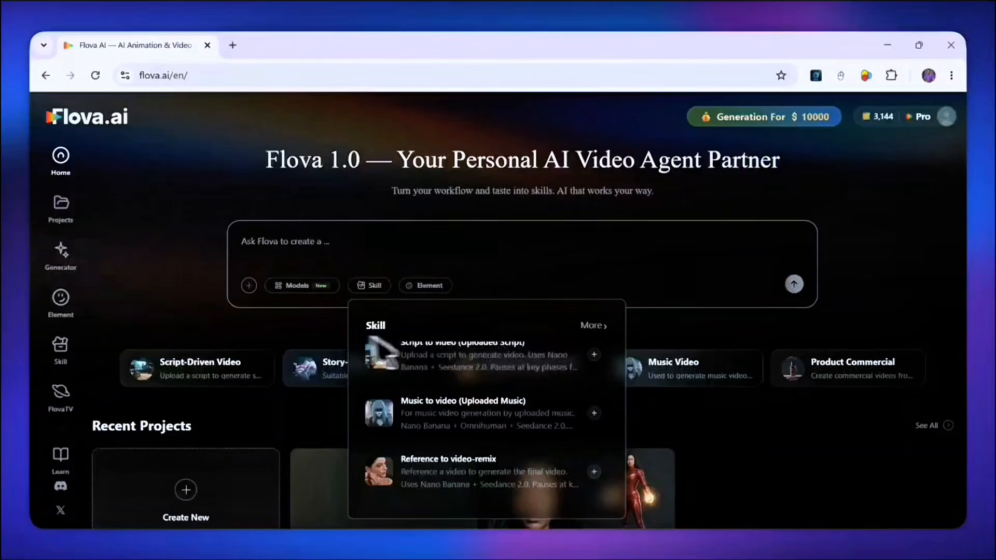
click(292, 332)
click(422, 286)
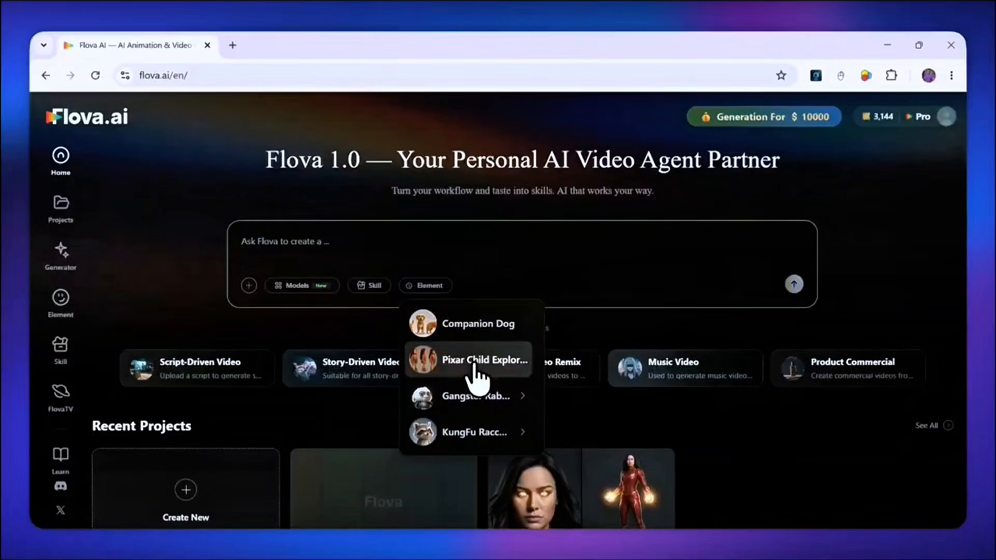
- Browse the FlovaTV showcase videos on the home page and return to the prompt area
scroll(378, 415, down, 8)
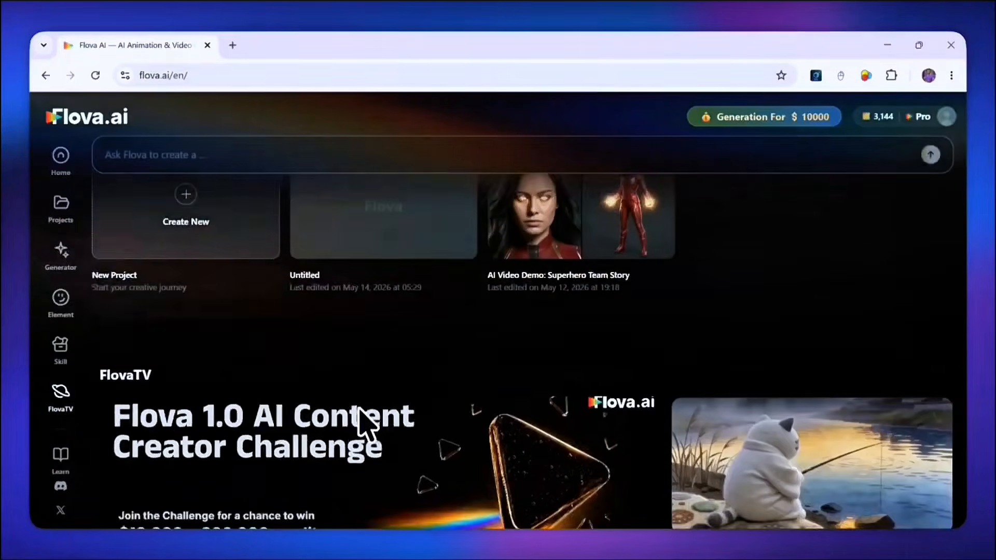
scroll(374, 397, down, 5)
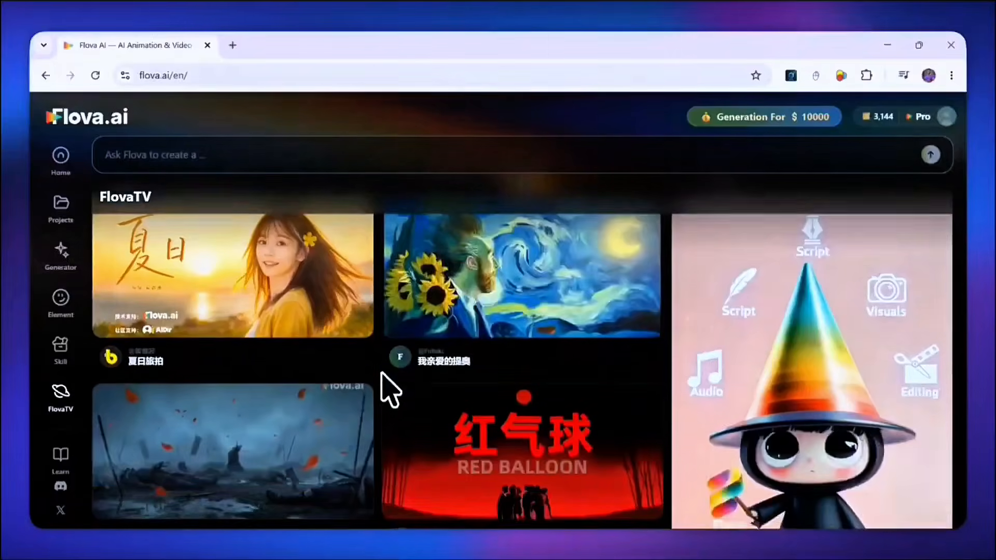
scroll(391, 395, down, 5)
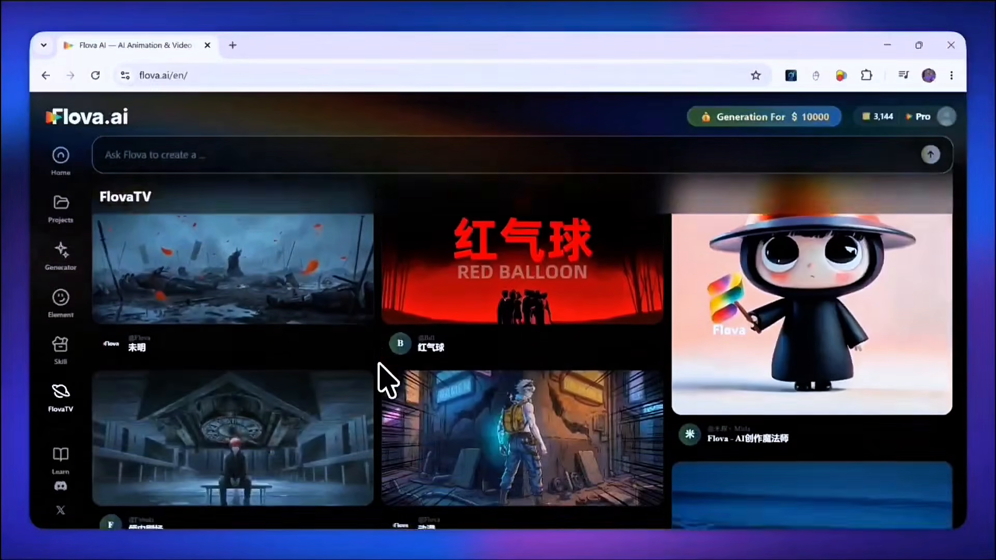
scroll(386, 381, down, 8)
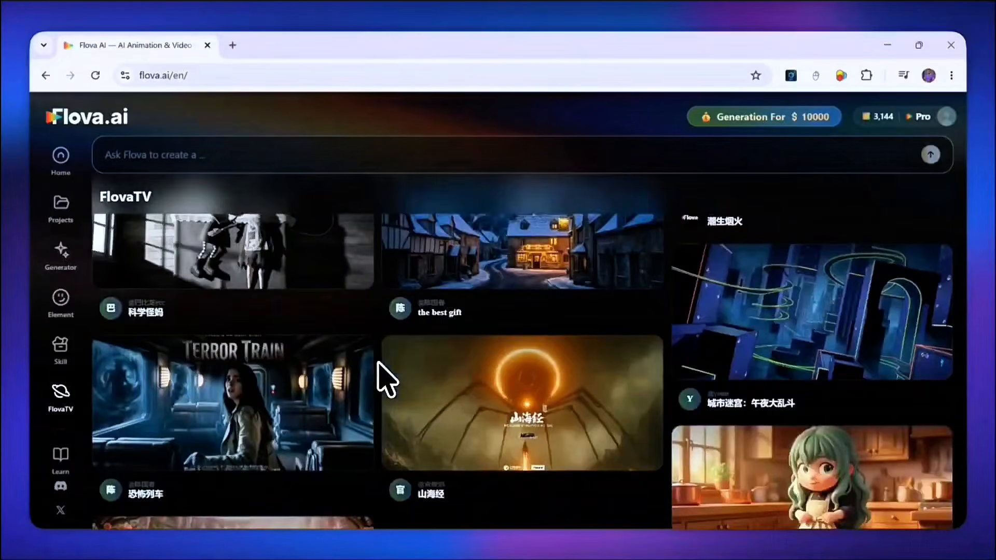
scroll(386, 381, down, 3)
scroll(384, 374, up, 2)
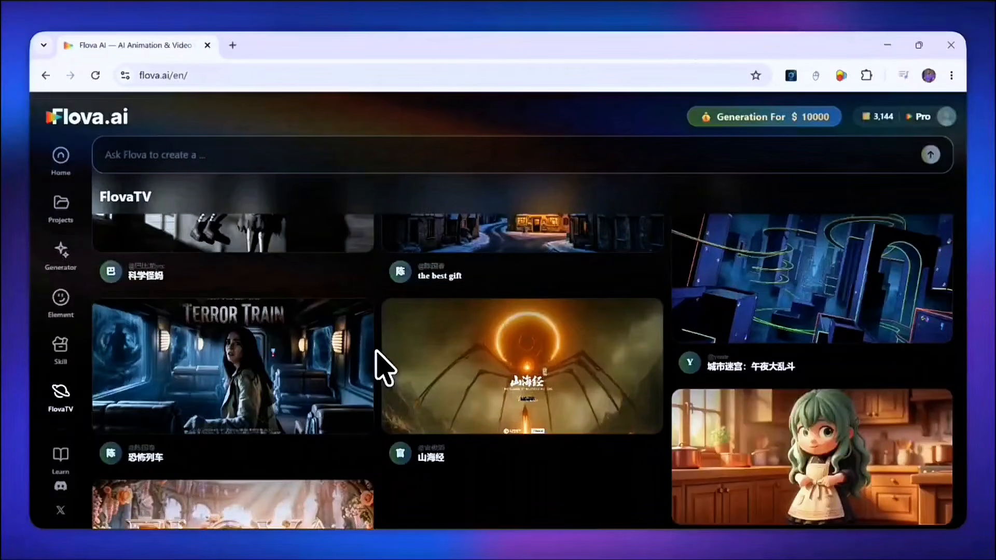
scroll(384, 369, up, 5)
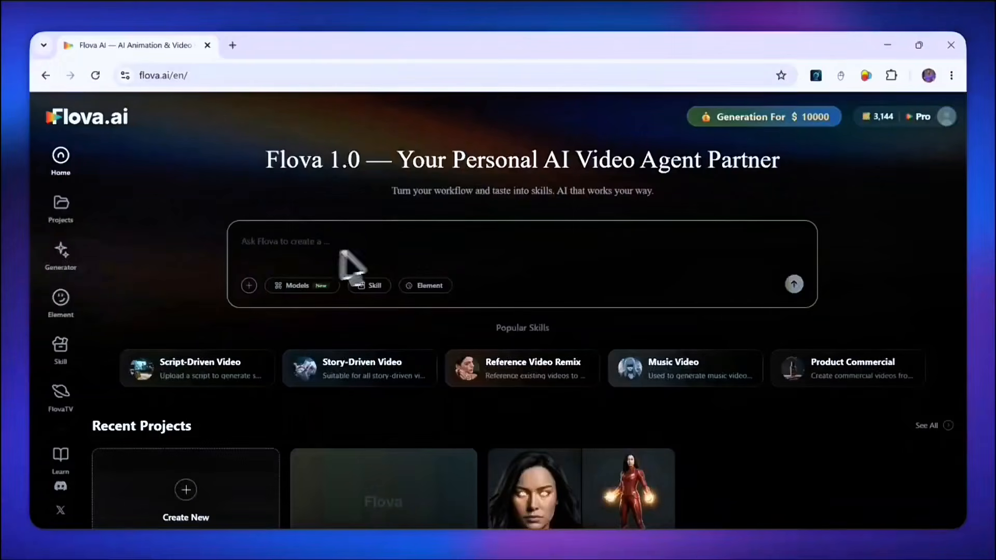
- Start a new element in the Element Library and attach the reference image 20250723_121728_0000 to its chat
click(62, 315)
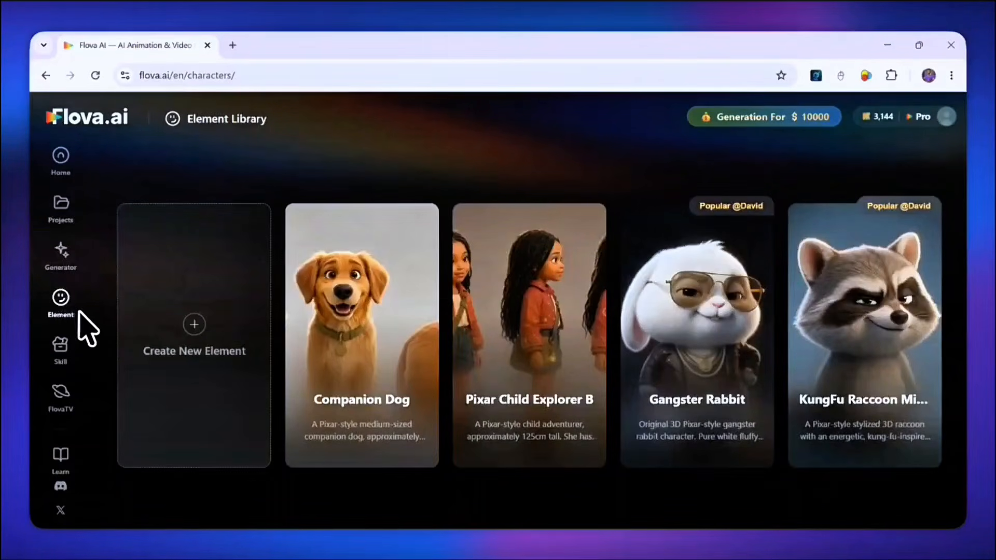
mouse_move(515, 298)
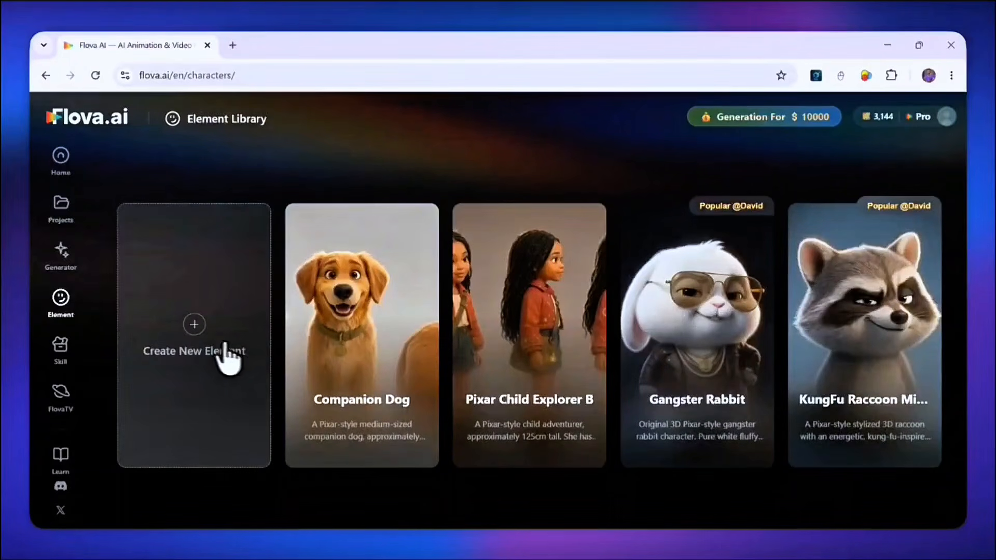
click(188, 343)
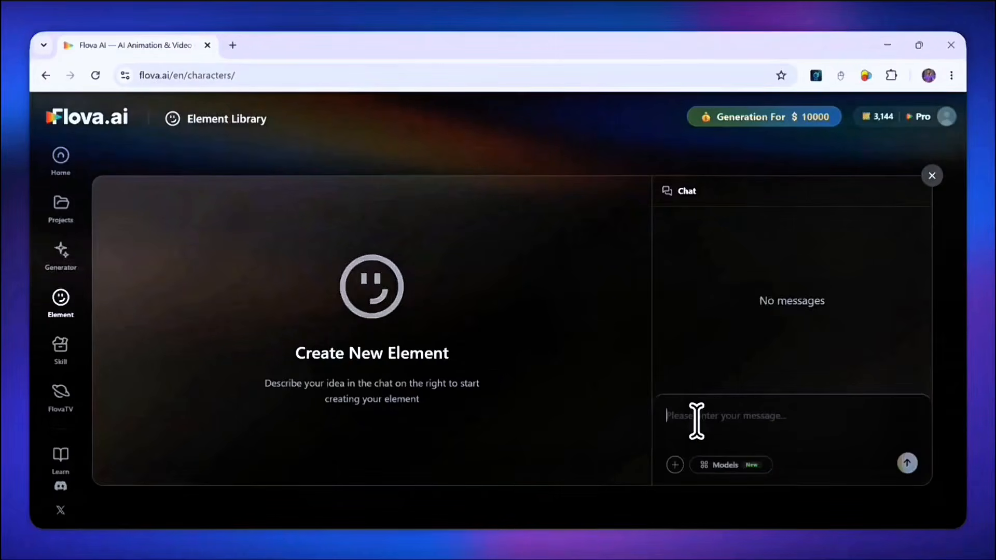
click(683, 465)
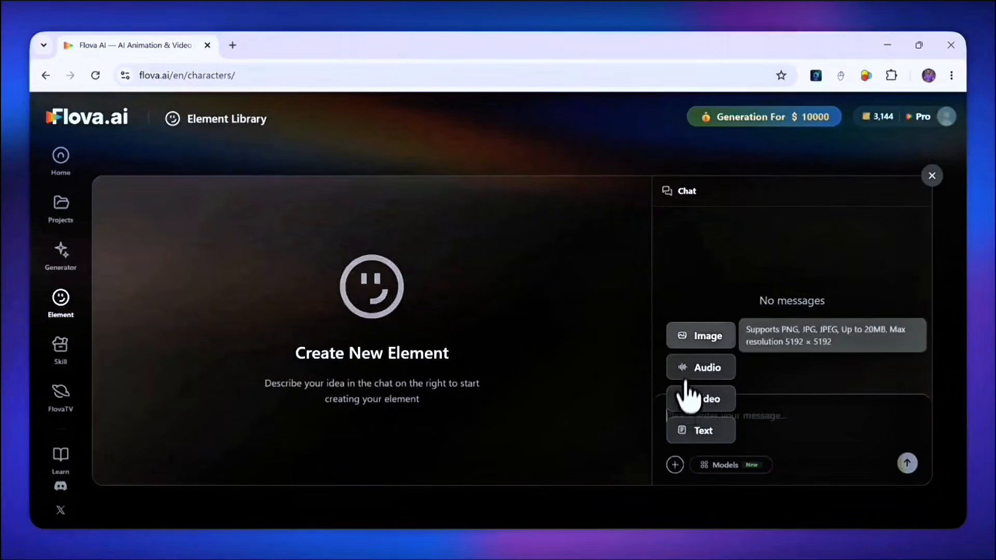
click(695, 399)
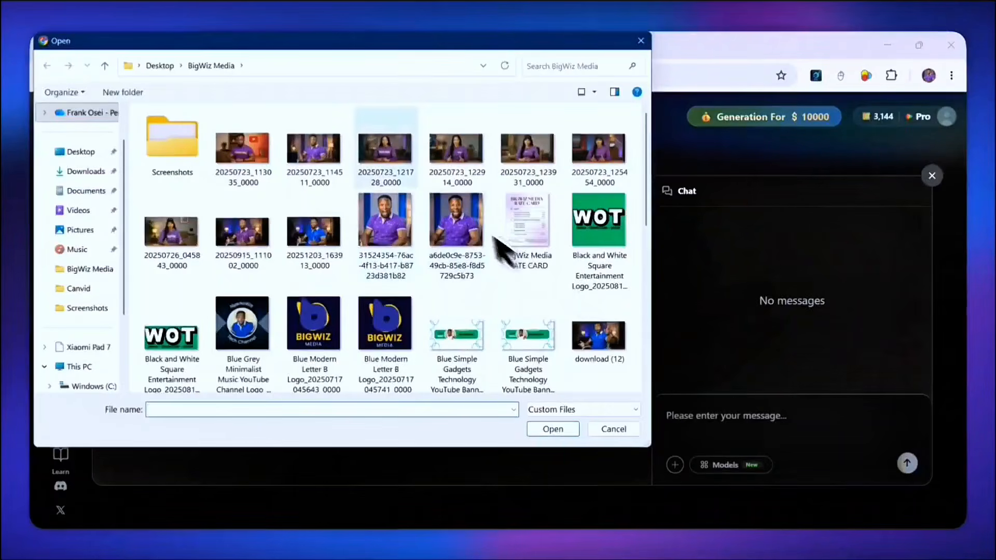
click(400, 160)
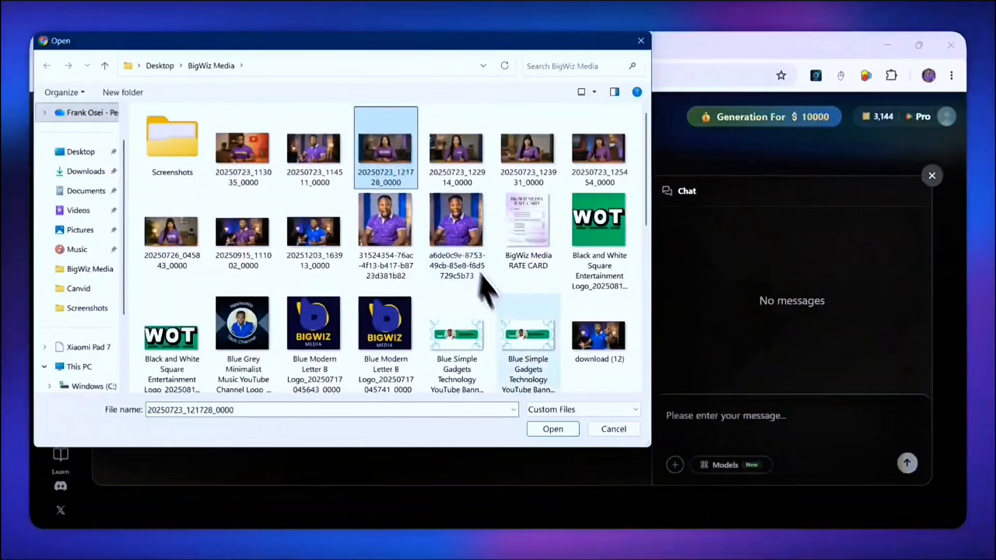
click(550, 429)
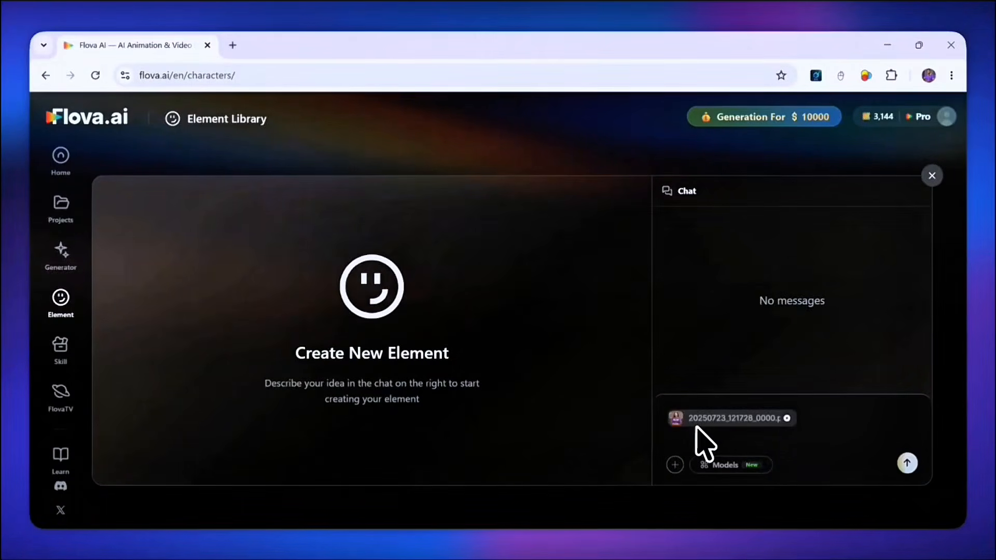
- Paste the chat prompt for a professional-grade Pixar-style animated girl character, a child adventurer approximately 125cm tall, based on the uploaded female reference image
mouse_move(687, 425)
key(ctrl+v)
scroll(809, 420, up, 5)
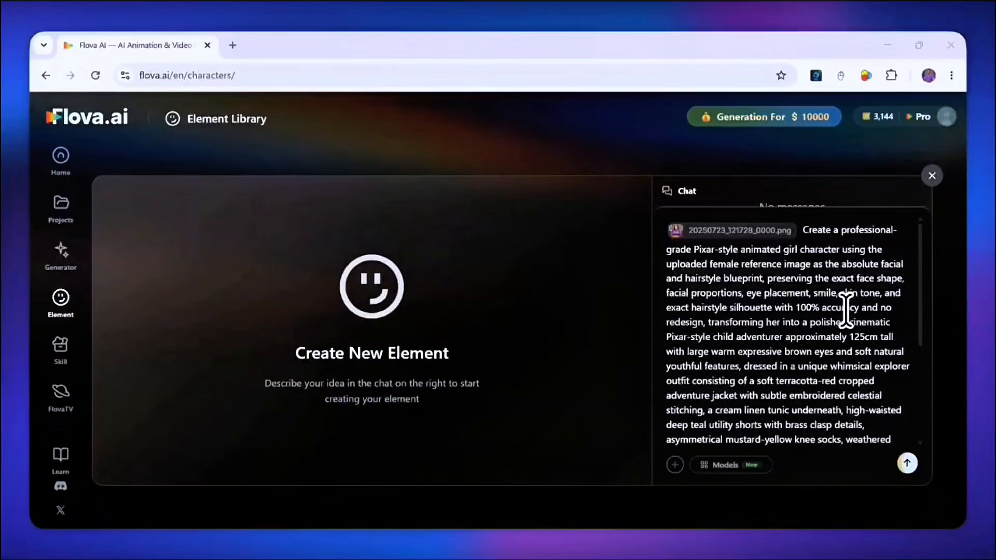
- Add GPT Image 2 as the image model to the girl character prompt and submit it for generation
scroll(848, 337, down, 3)
click(716, 465)
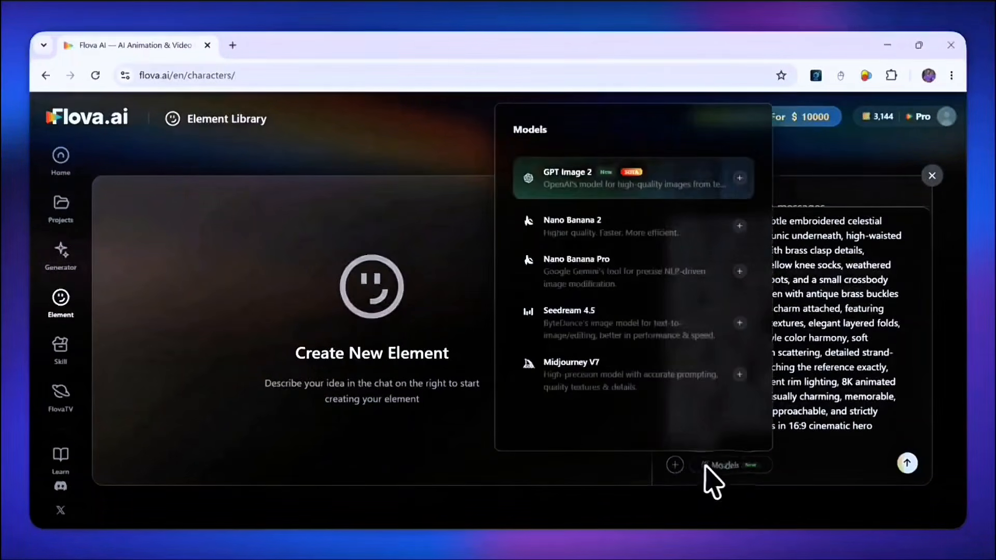
click(589, 184)
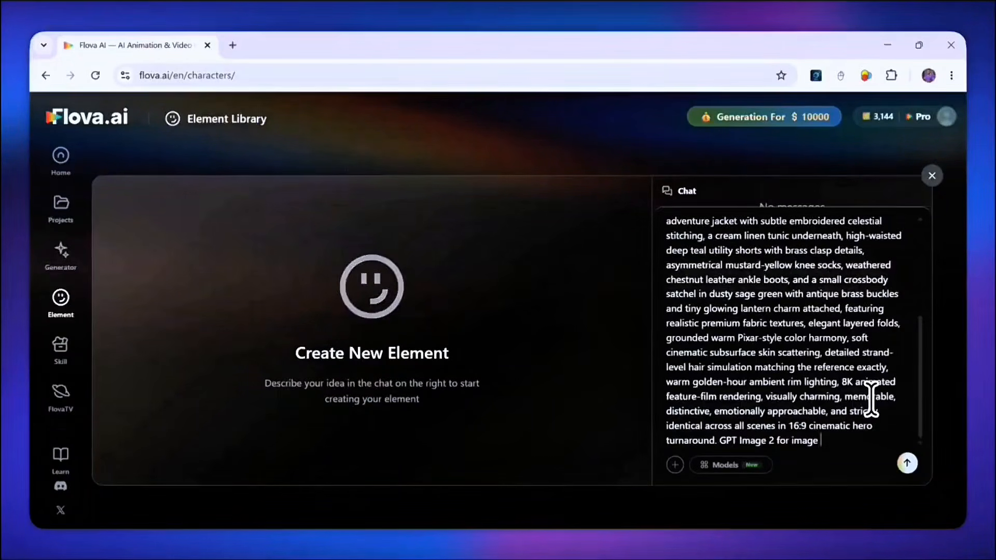
click(908, 463)
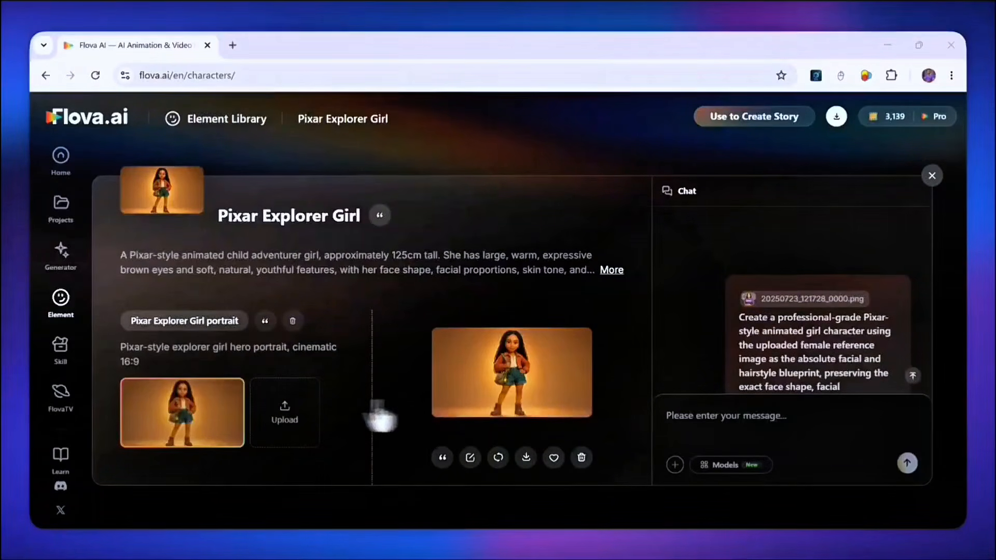
- View the generated girl portrait enlarged and the element's media choices, and close both views
click(190, 213)
right_click(156, 175)
click(403, 395)
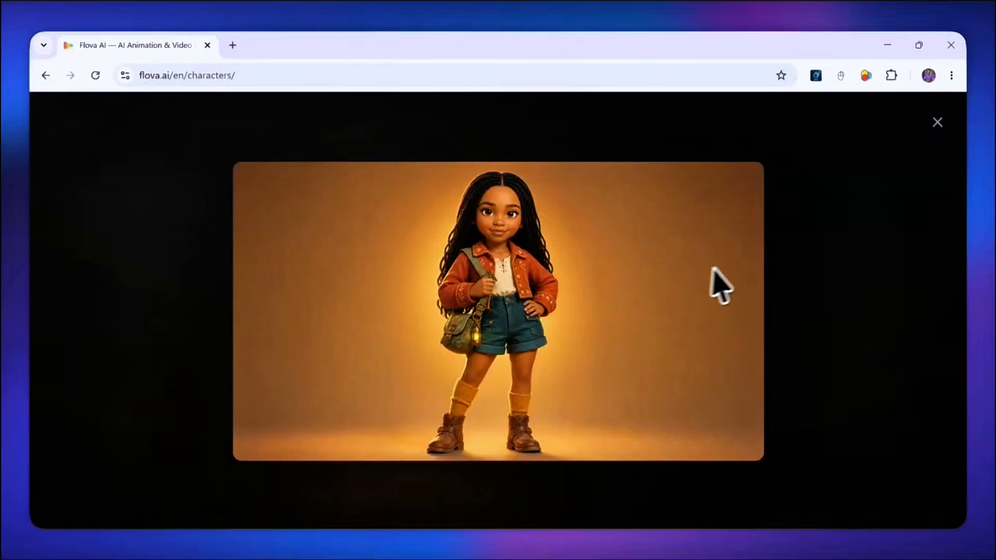
click(937, 124)
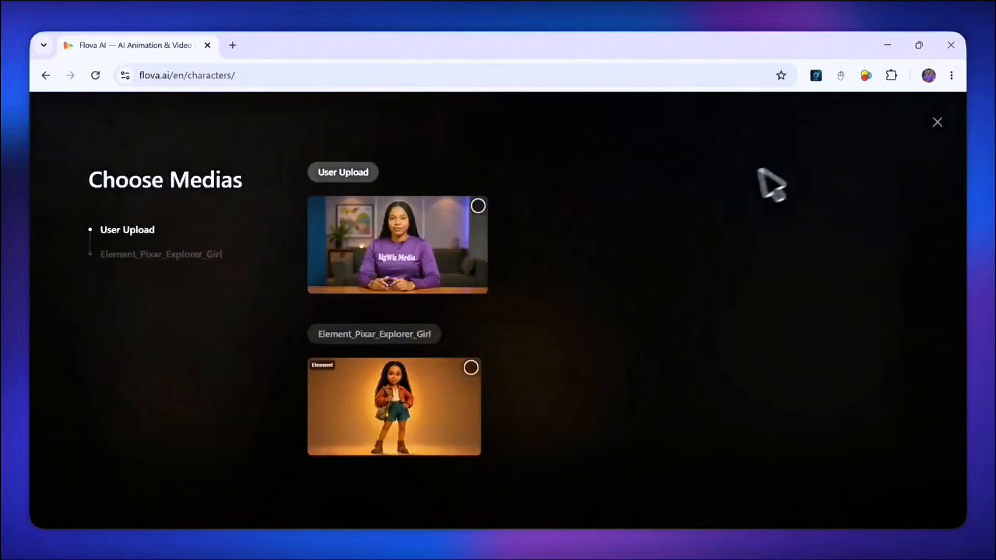
click(937, 122)
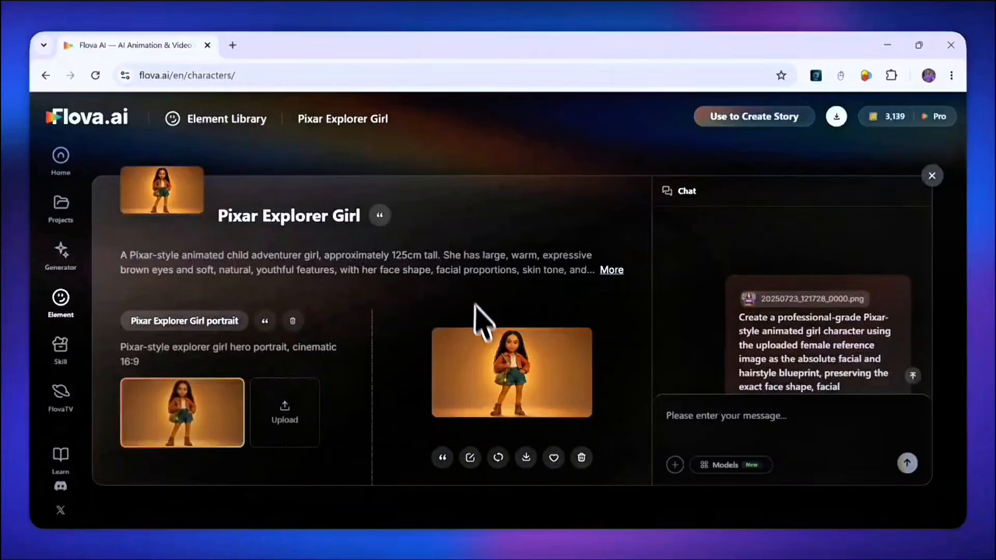
- Choose the suggested follow-up to generate a full character sheet in 16:9 for the explorer girl and submit it
scroll(802, 343, down, 10)
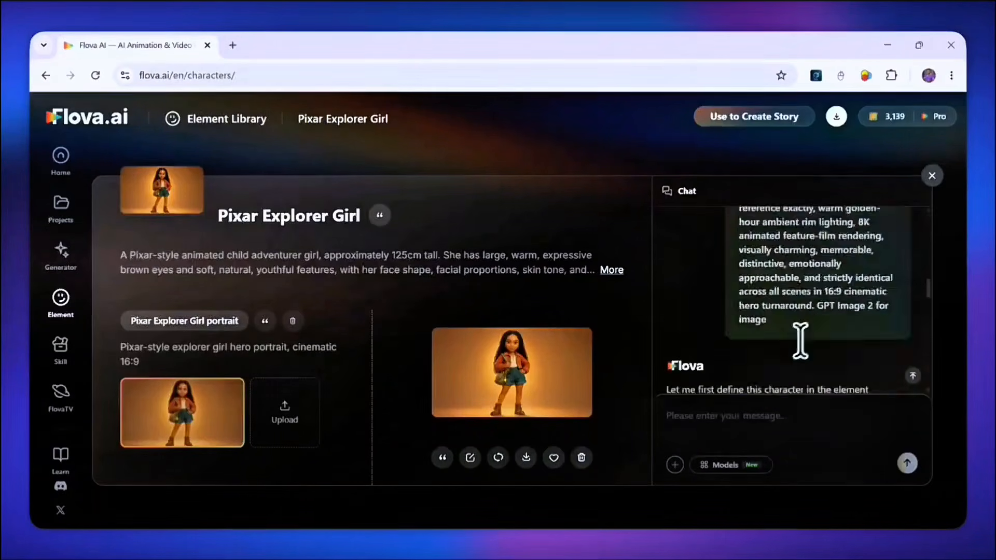
scroll(802, 348, up, 5)
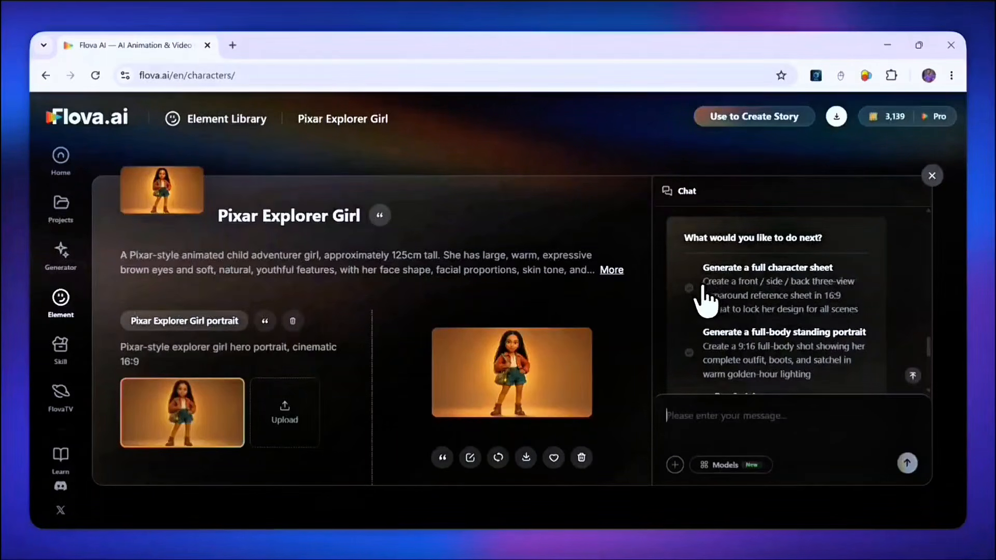
click(718, 297)
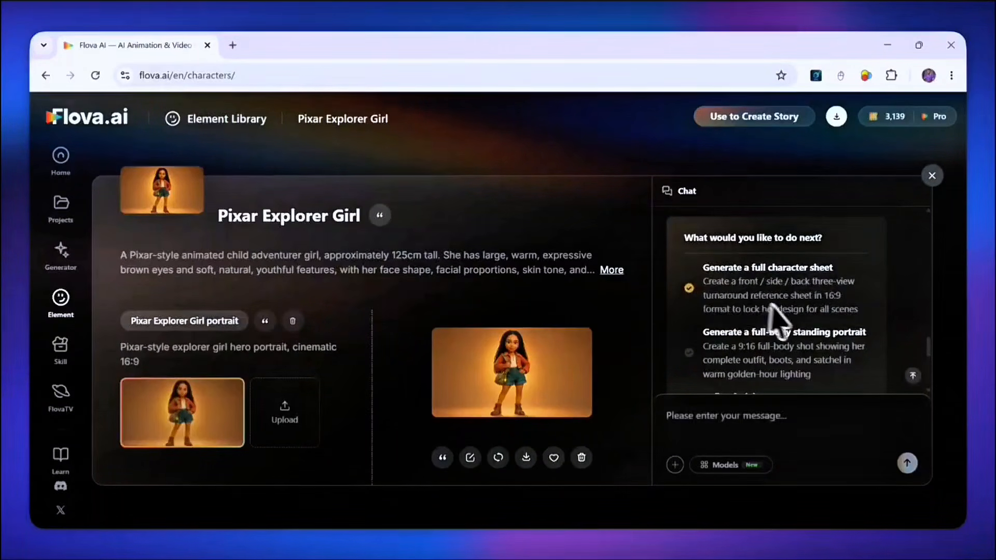
scroll(843, 335, down, 6)
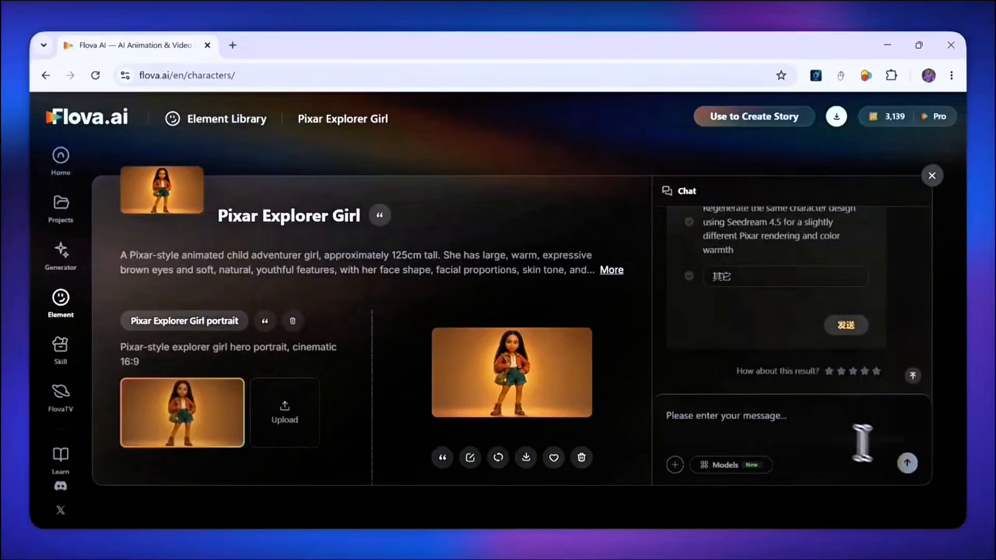
click(846, 327)
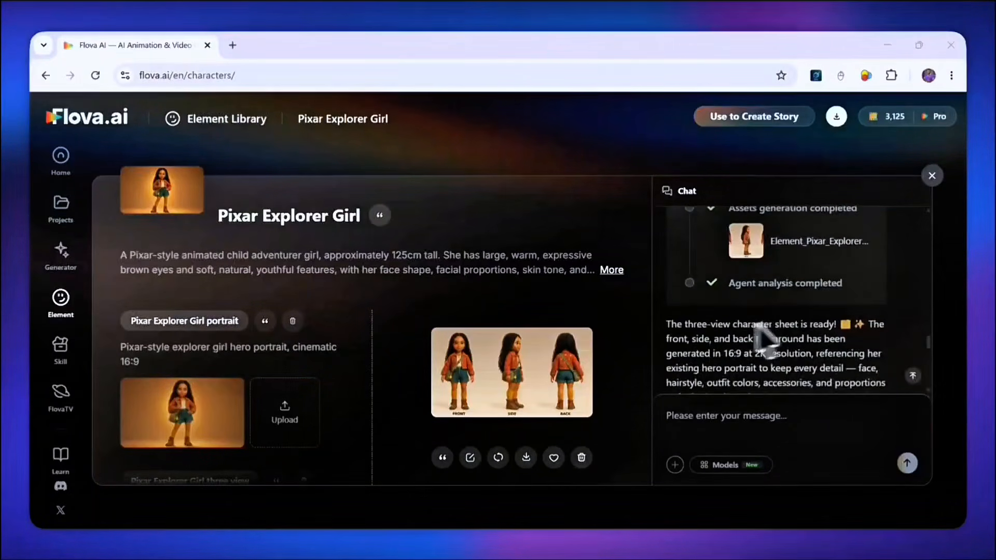
- Inspect the front, side and back character sheet enlarged and close the view
click(513, 366)
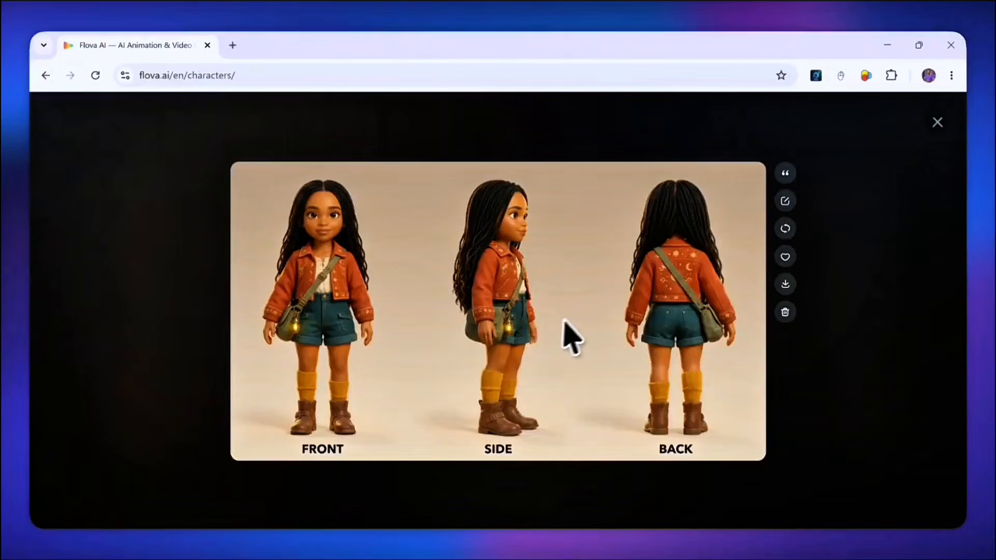
click(936, 123)
mouse_move(929, 136)
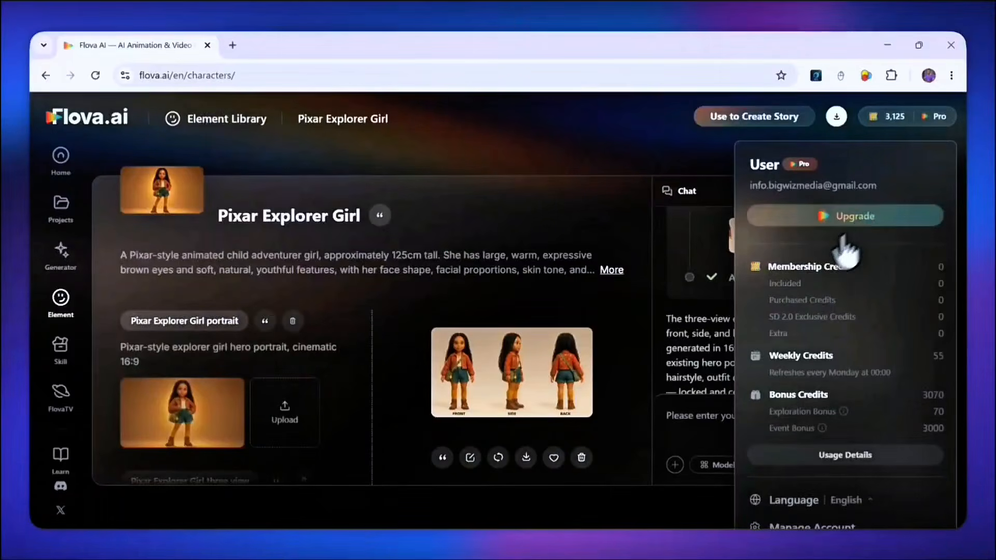
- Mark the suggestion Start building a story with her and close the Pixar Explorer Girl element
scroll(778, 300, down, 5)
scroll(800, 308, down, 4)
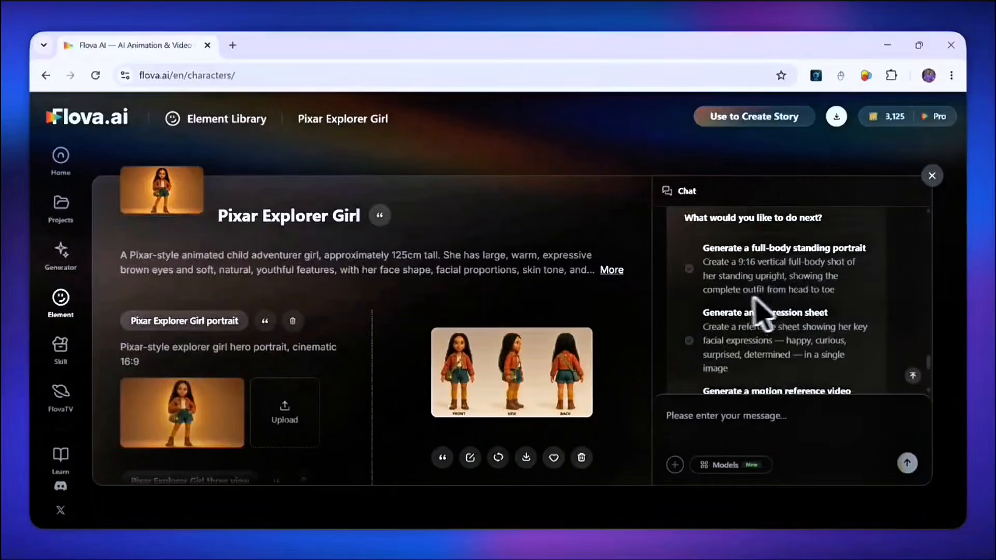
click(692, 313)
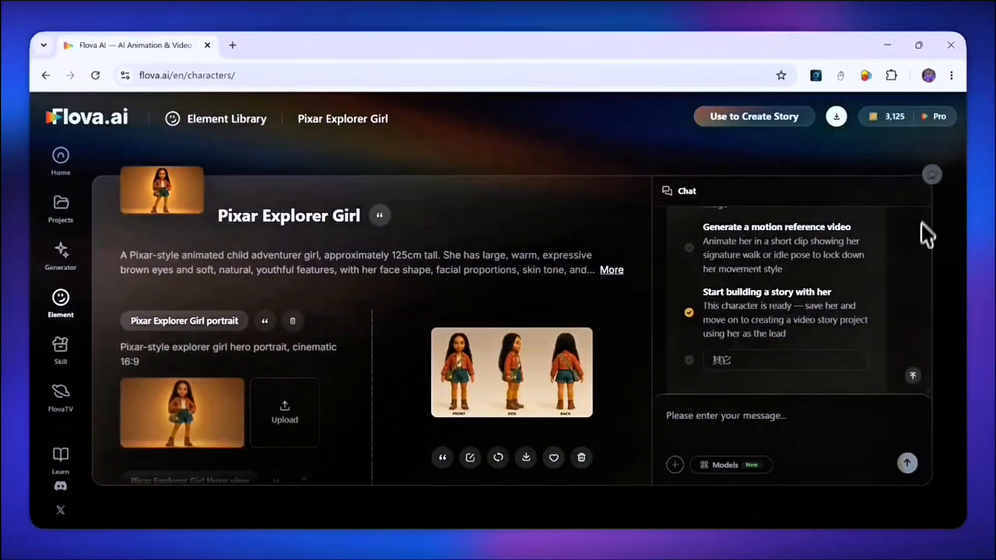
click(933, 175)
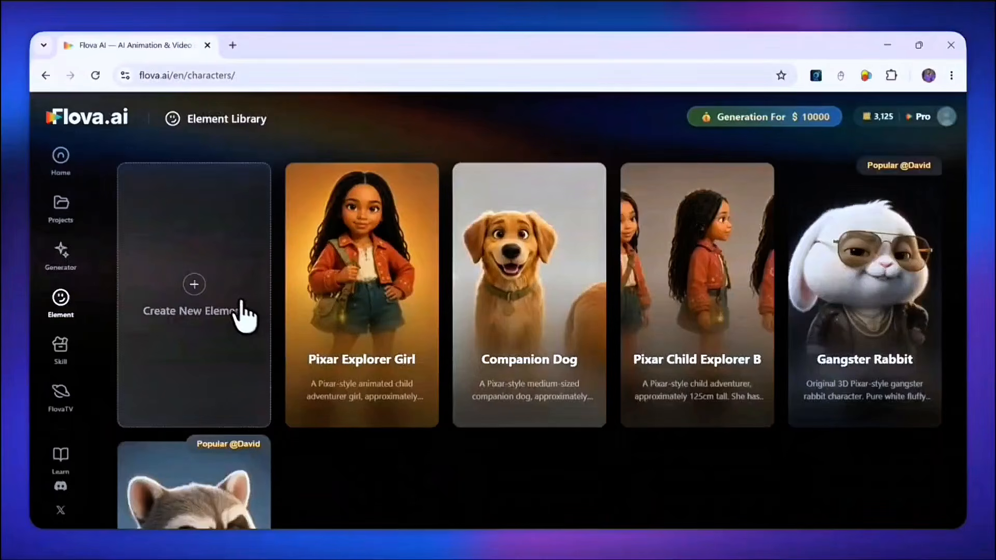
- Start another new element and enter the prompt for a Pixar-style medium-sized golden-brown companion dog, approximately 65cm tall, as a 16:9 cinematic hero turnaround
mouse_move(453, 313)
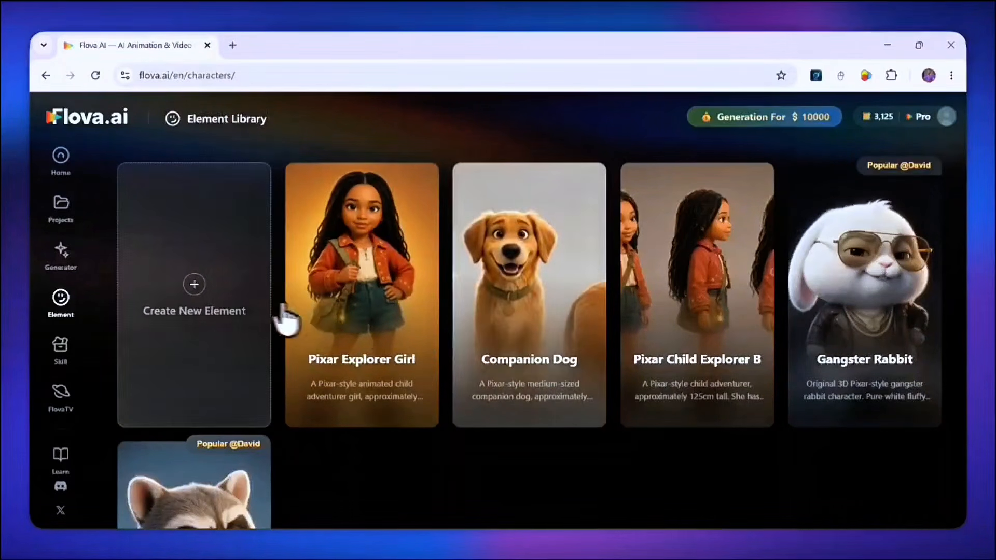
click(210, 302)
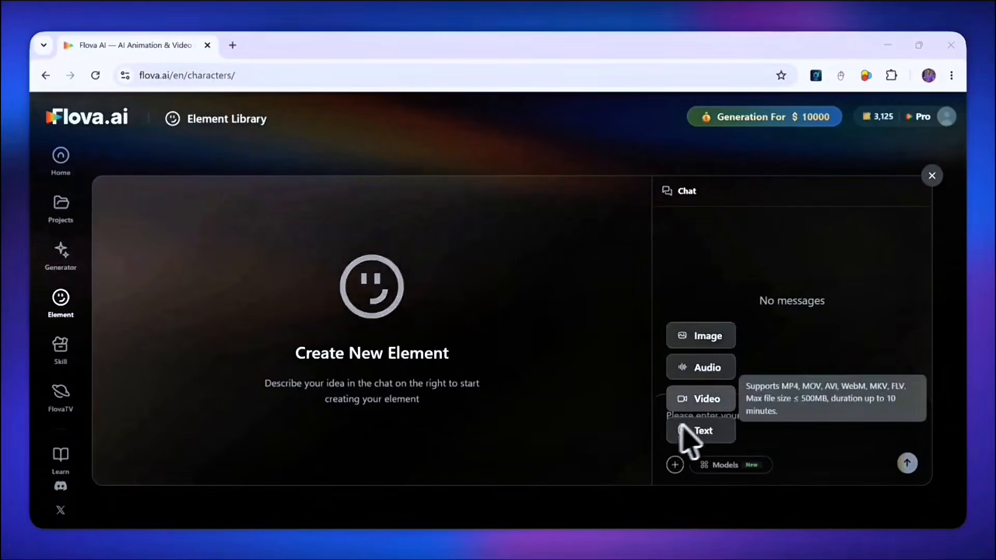
click(737, 410)
text(Create a professional-grade Pixar-style medium-sized golden-brown companion dog with soft floppy ears, warm caramel fur with subtle cream muzzle and chest, large soulful brown eyes, an expressive happy smile, slightly oversized rounded Pixar-style muzzle, soft velvety fur texture, athletic but cuddly build approximately 65cm tall, wearing a simple olive-green adventure collar with a small brass tag, realistic fur for stylized detail, natural animated feature proportions, grounded warm color palette, polished 8K Pixar cinematic rendering, emotionally expressive and playful, visually consistent across all scenes, soft golden-hour ambient lighting, premium animation studio quality, 16:9 cinematic hero turnaround.)
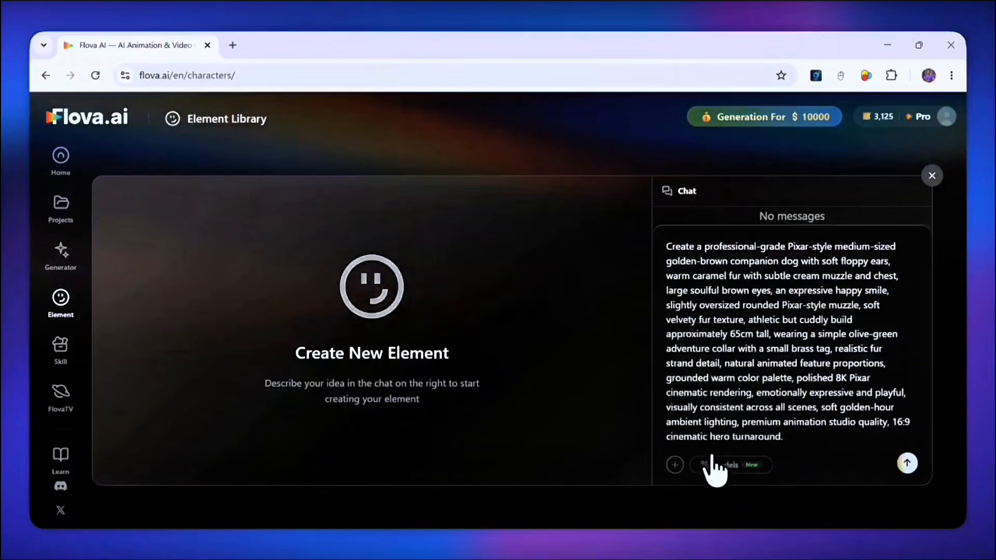
- Add GPT Image 2 as the image model to the companion dog prompt and submit it for generation
mouse_move(683, 467)
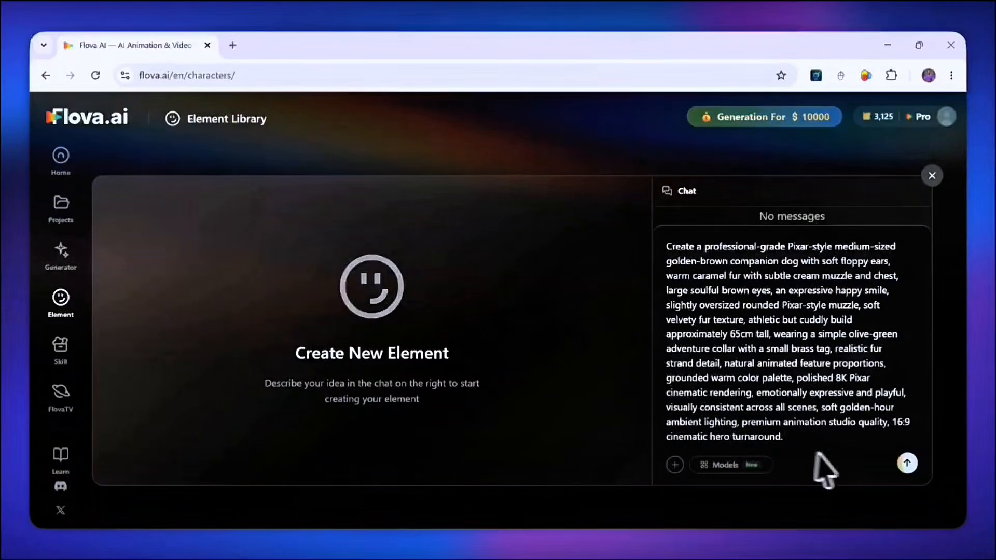
mouse_move(759, 465)
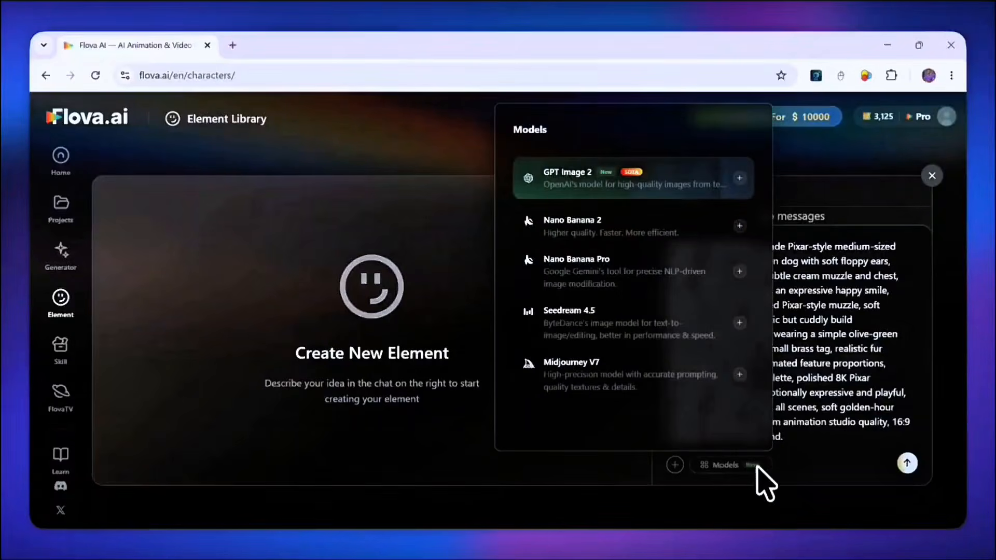
click(556, 189)
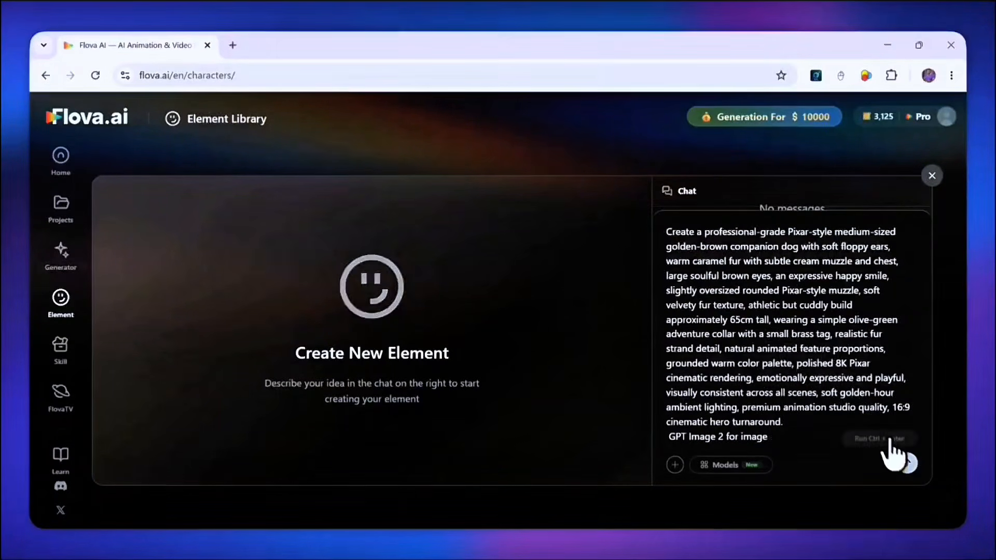
click(906, 463)
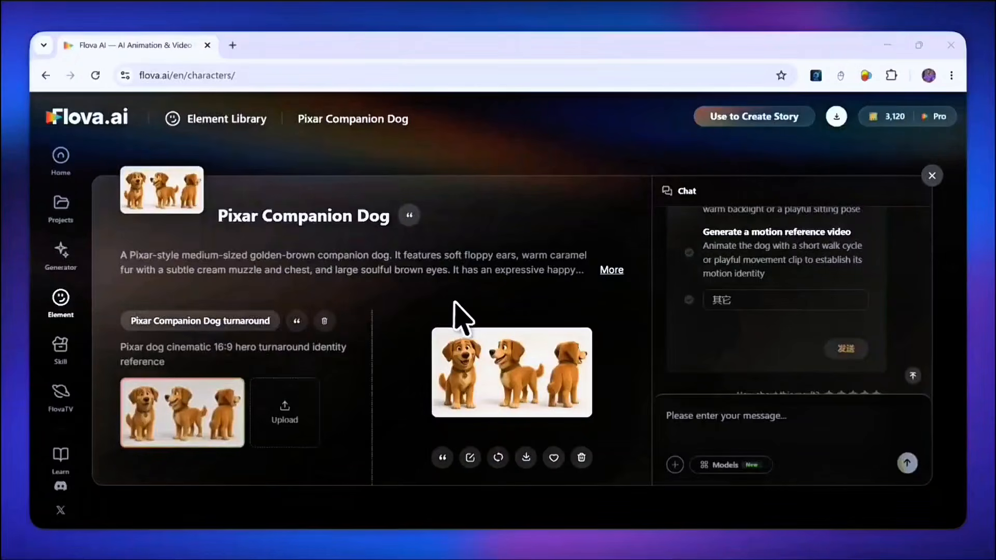
- Inspect the companion dog turnaround image enlarged and return to the home page
click(486, 352)
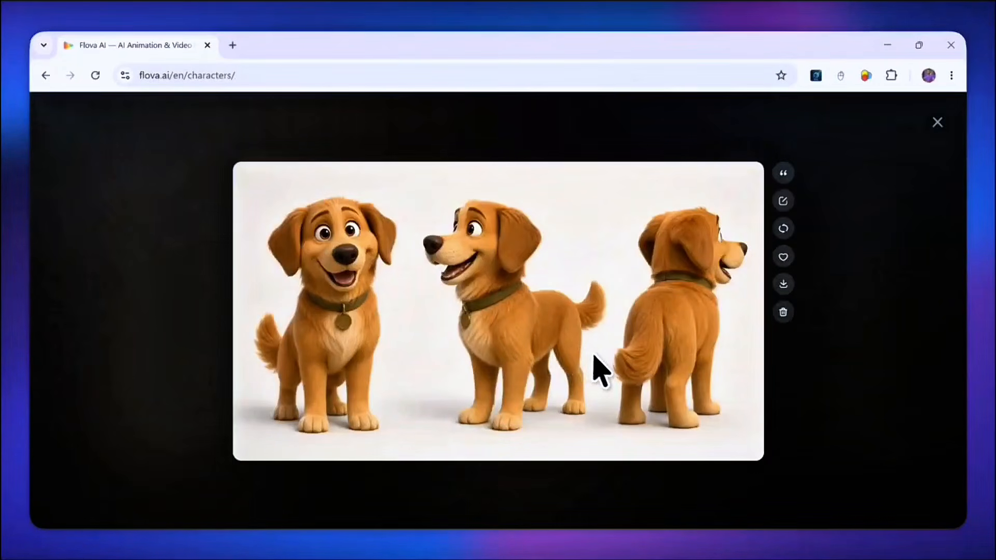
click(938, 122)
mouse_move(936, 118)
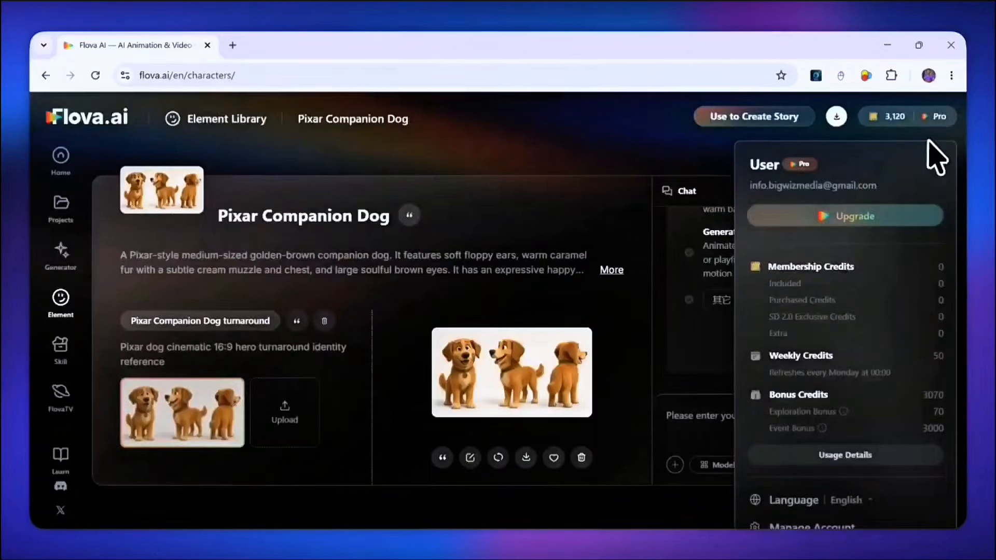
key(Escape)
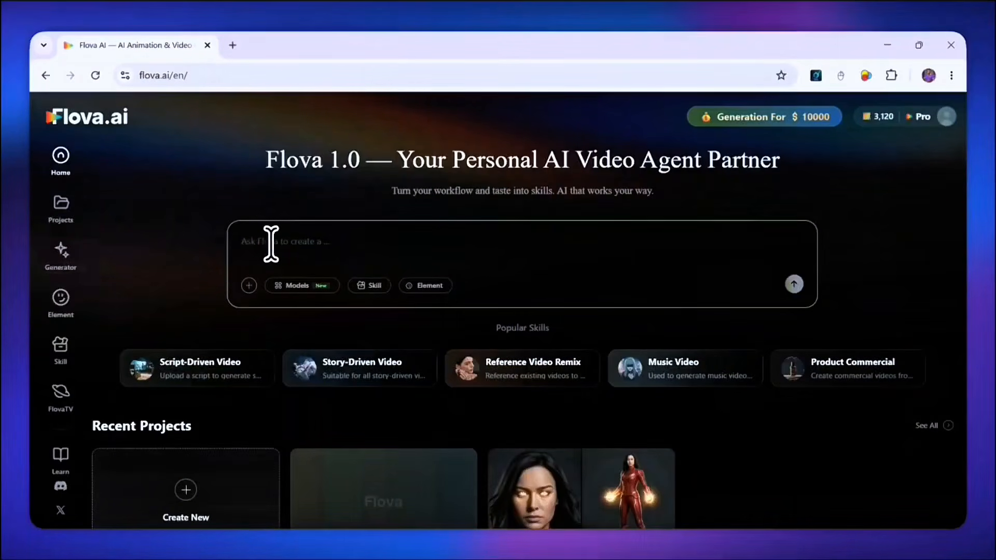
- Enter the home page prompt for a 60-90 seconds Pixar-style 16:9 short titled The Lost Lantern Keeper and add GPT Image 2 for images
text(Generate a 60-90 seconds professional Pixar-style cinematic animated short in 16:9 titled The Lost Lantern Keeper, featuring a strictly consistent young girl whose exact face and hairstyle perfectly match the uploaded reference image, dressed in classic denim overalls and a warm yellow striped shirt, alongside her strictly consistent golden-brown floppy-eared dog companion, as they journey through a charming Mediterranean-style village, glowing lantern-lit alleyways, misty hills, and magical twilight forests to relight ancient memory lanterns before darkness erases the town's history, using warm natural Pixar-style color grading like the reference image, soft golden-hour cinematic lighting, polished dolly and crane camera movement, emotional family-friendly storytelling, expressive natural dialogue, cinematic depth of field, feature-film realism, and ending with the heartfelt moral that memories shine brightest when shared with those we love.)
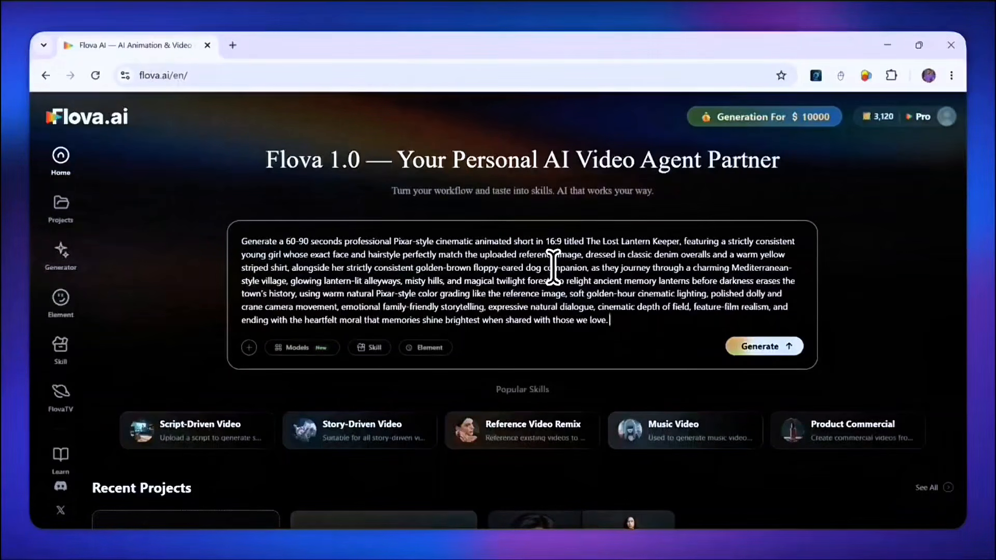
click(311, 350)
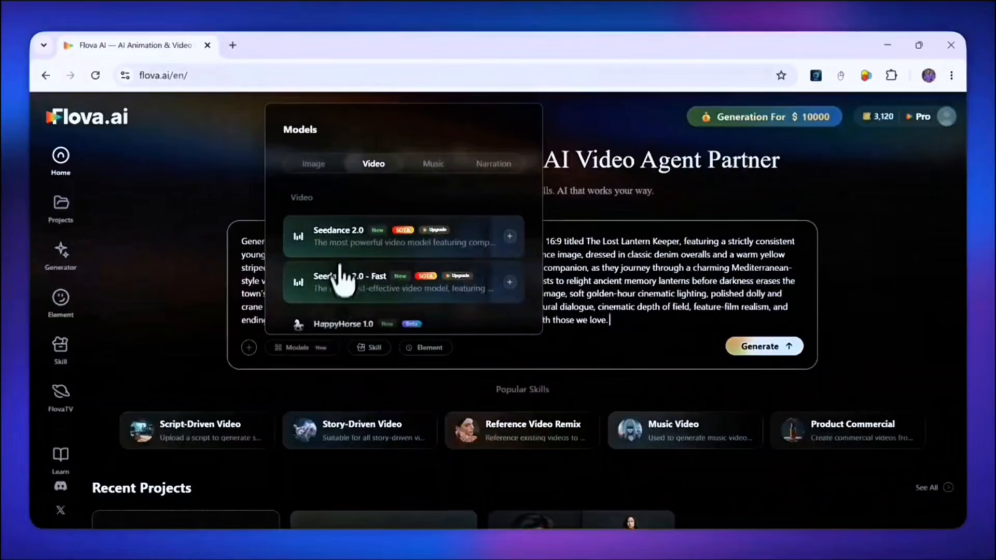
scroll(353, 244, up, 5)
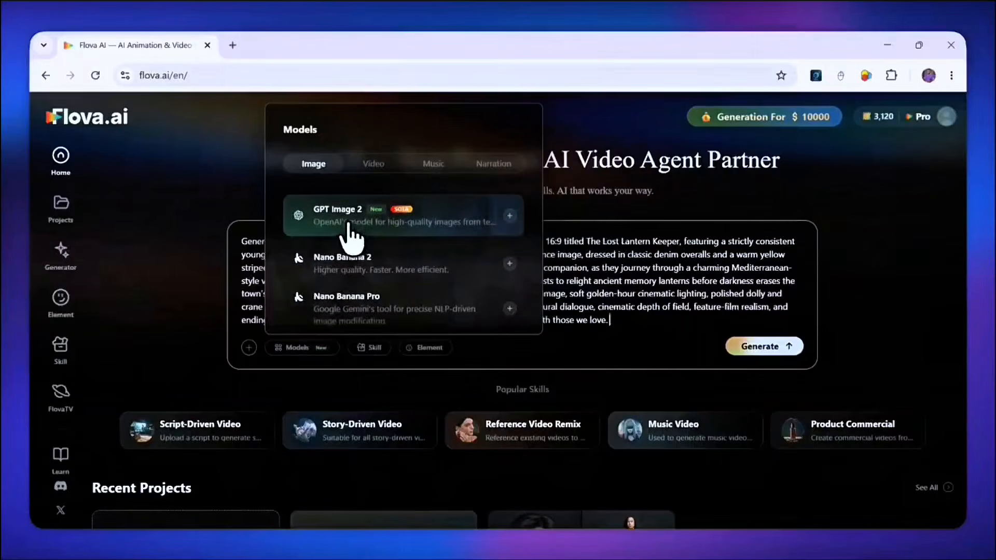
scroll(371, 288, down, 1)
scroll(372, 285, down, 2)
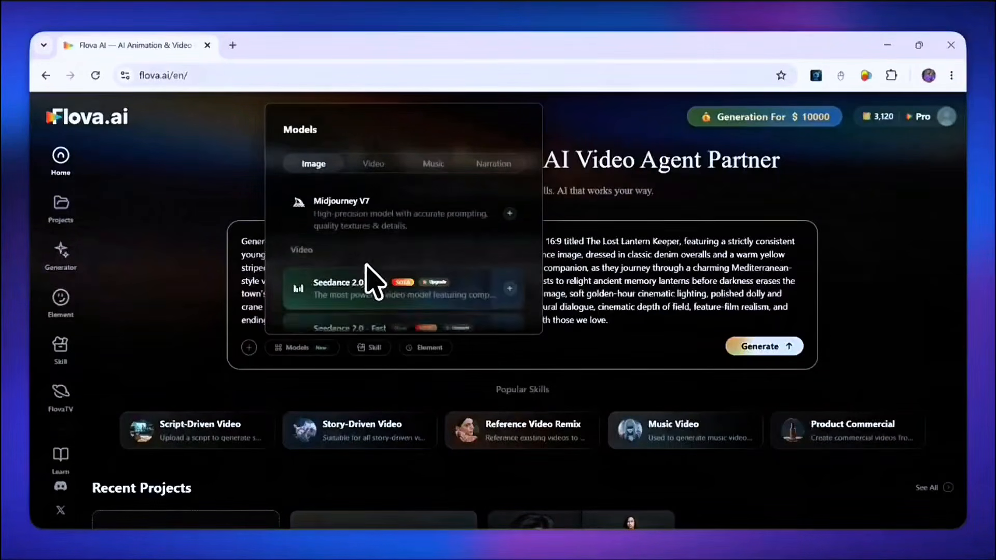
scroll(376, 249, up, 4)
click(334, 231)
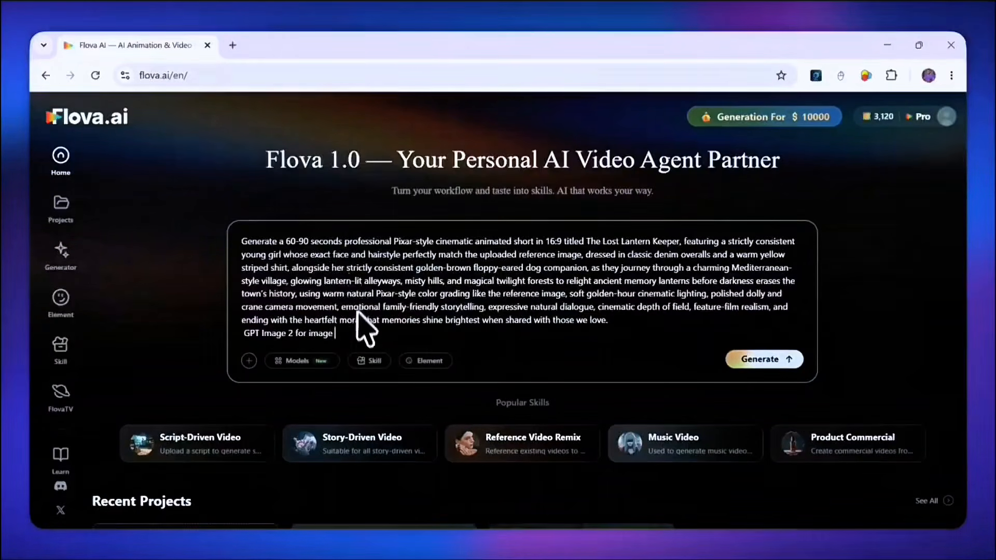
- Compare the available video models and add Seedance 2.0 as the video model to the short film prompt
click(300, 361)
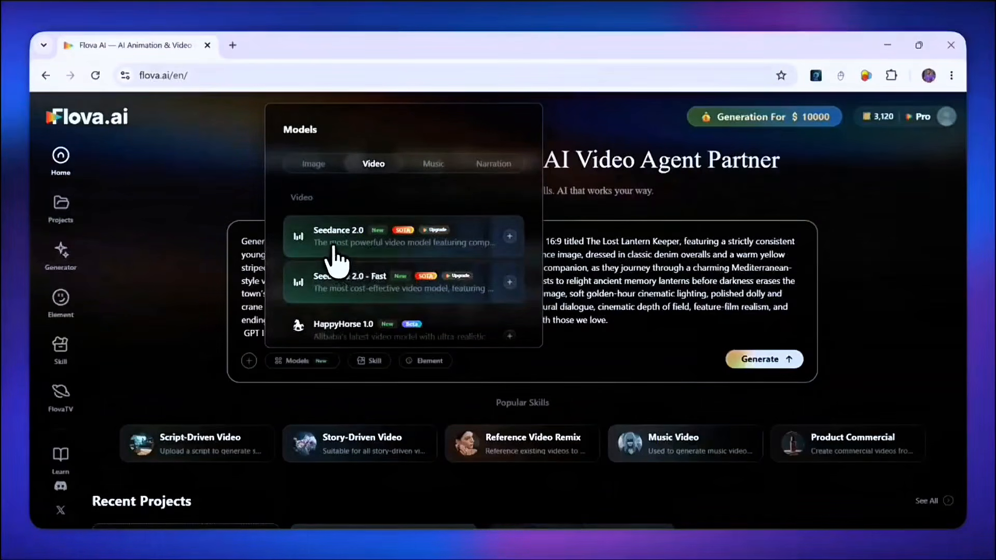
scroll(366, 311, down, 4)
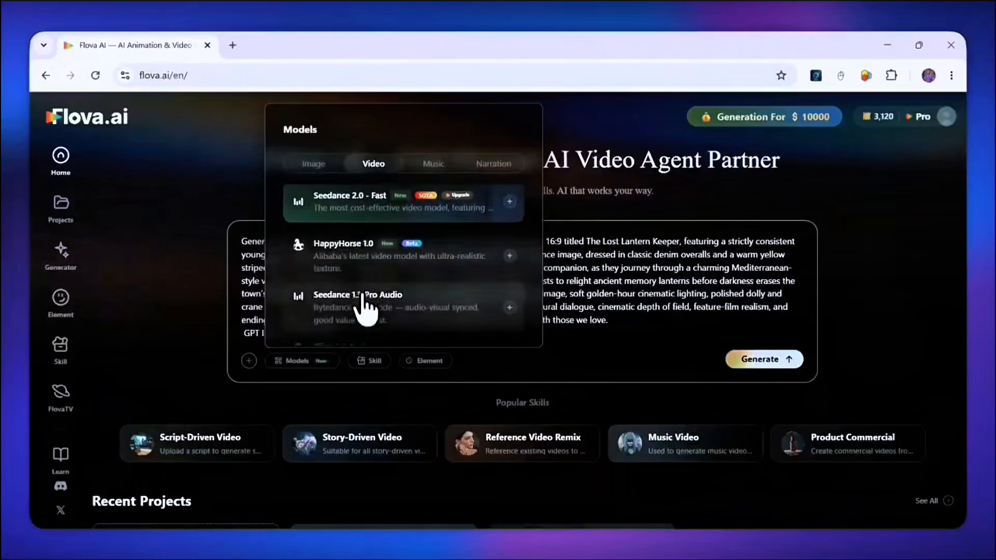
scroll(371, 306, up, 6)
scroll(353, 293, down, 1)
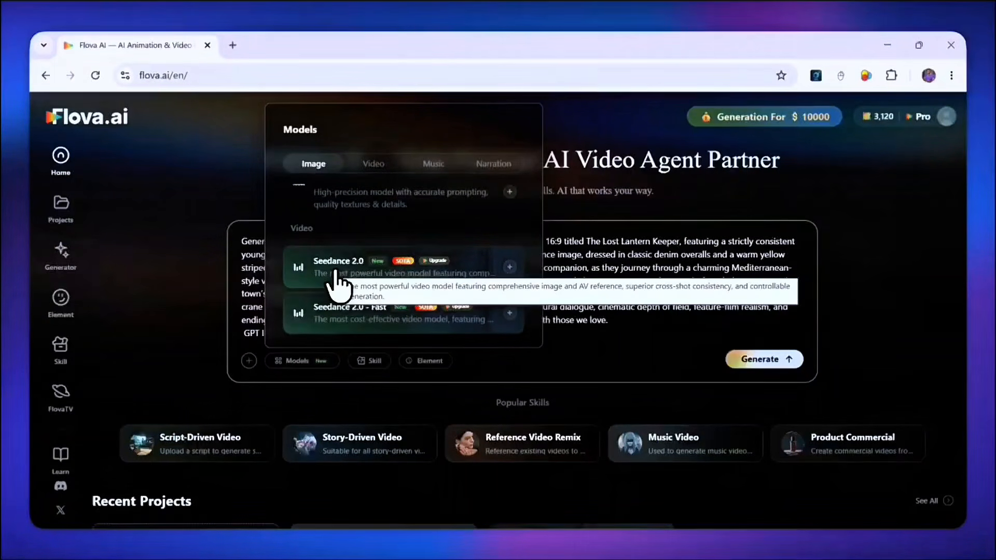
click(336, 271)
- Review the models offered for music, narration, images and video
click(322, 359)
click(433, 164)
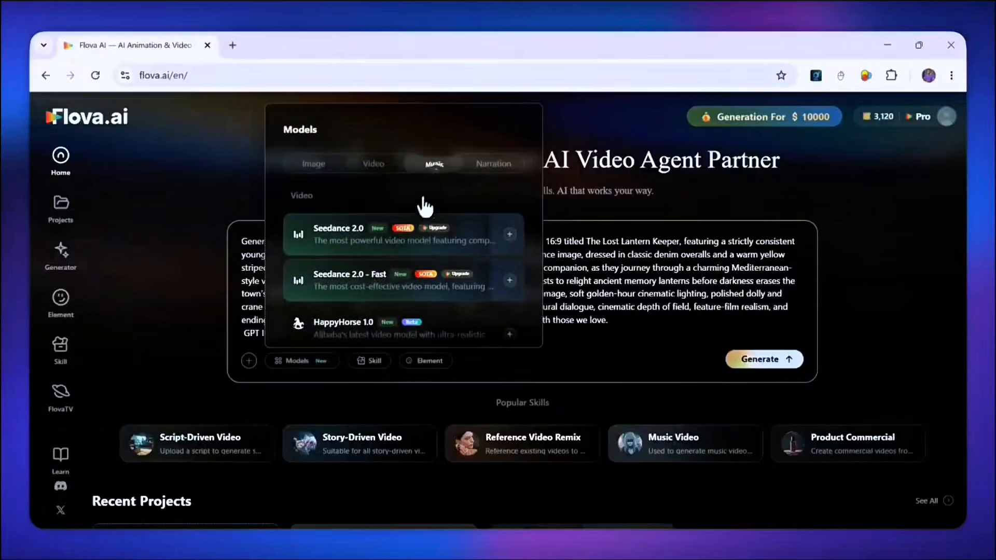
scroll(397, 233, down, 3)
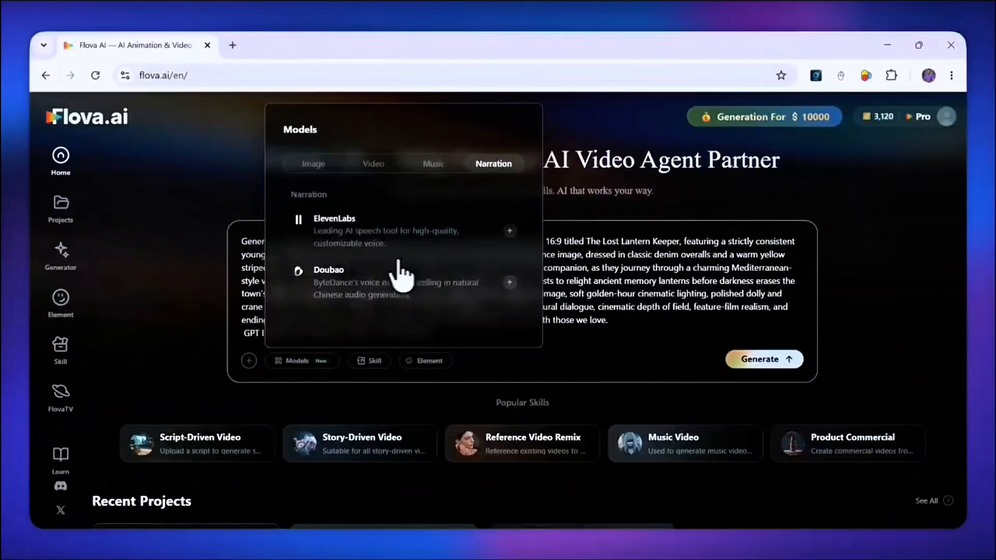
scroll(444, 272, up, 4)
scroll(443, 273, up, 1)
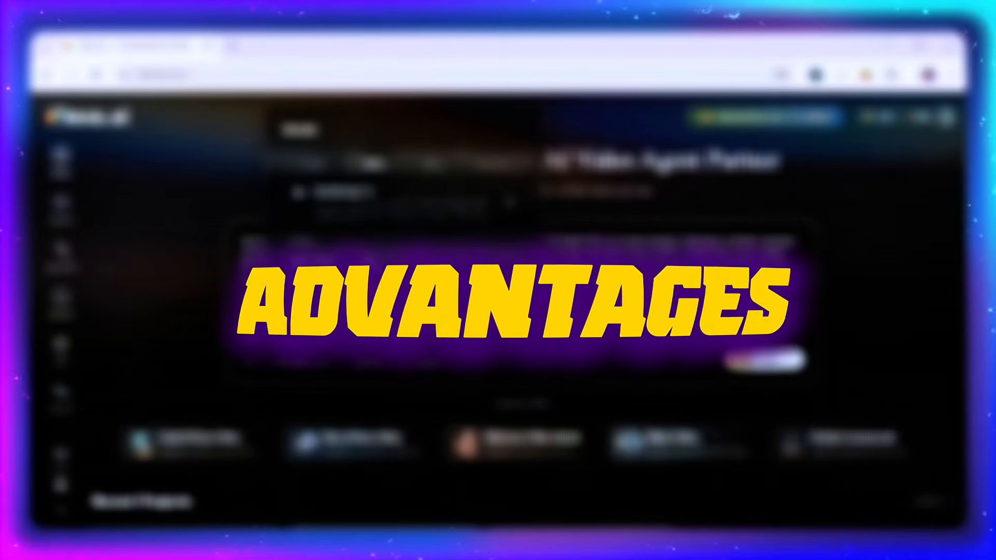
click(314, 166)
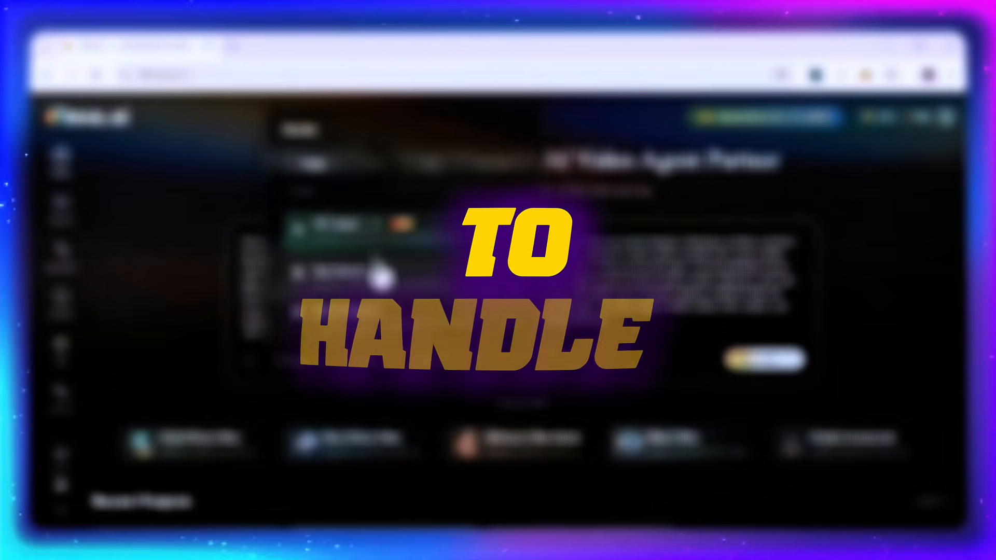
scroll(392, 283, down, 5)
scroll(392, 280, up, 5)
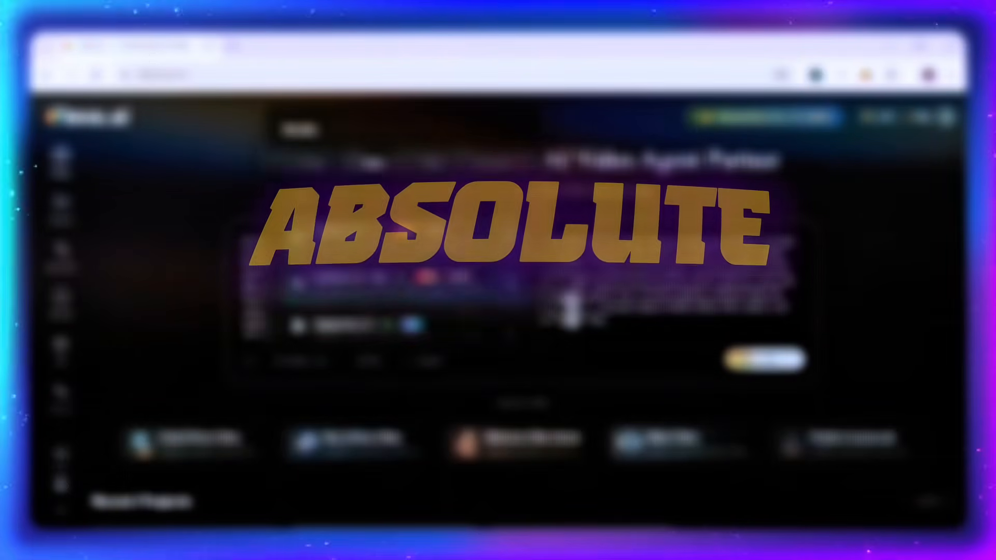
drag(571, 310, 583, 312)
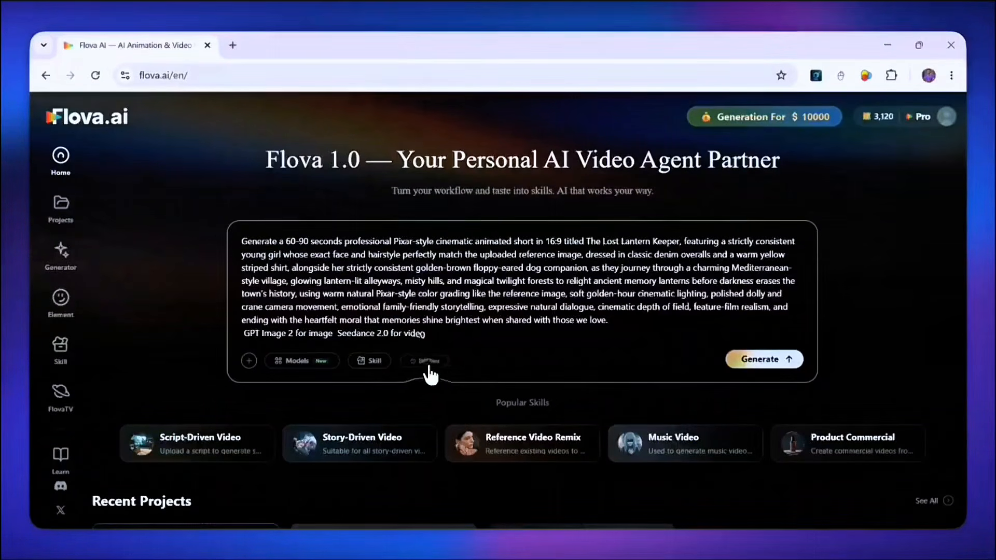
- Add the Pixar Explorer Girl portrait and Pixar Companion Dog elements to the short film prompt
click(428, 372)
scroll(440, 379, down, 2)
scroll(433, 366, up, 1)
click(429, 289)
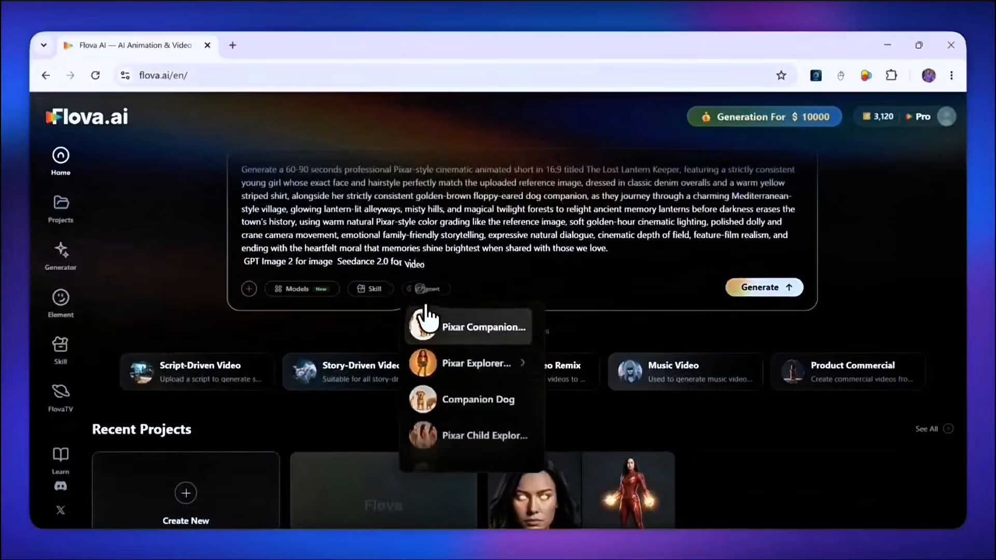
click(445, 374)
click(447, 375)
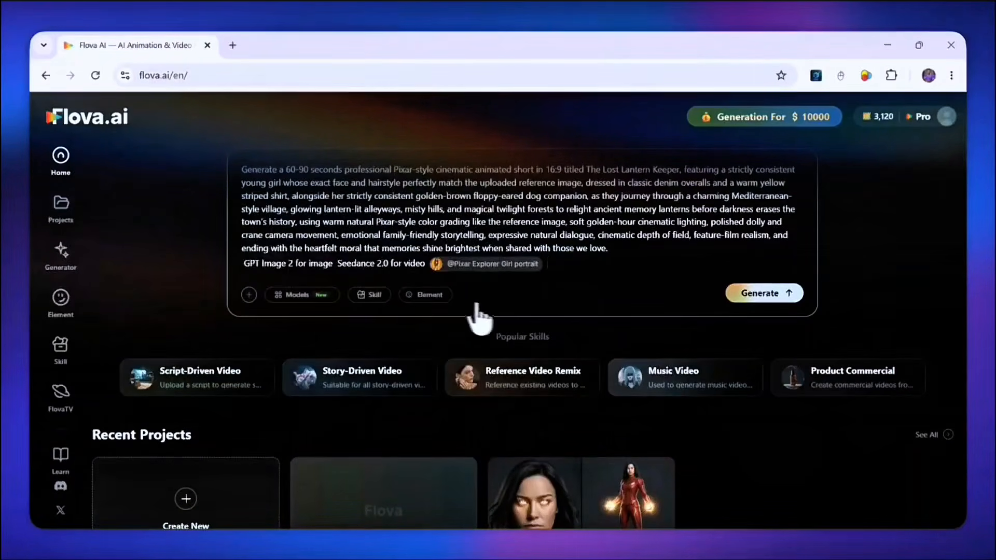
click(430, 294)
click(459, 335)
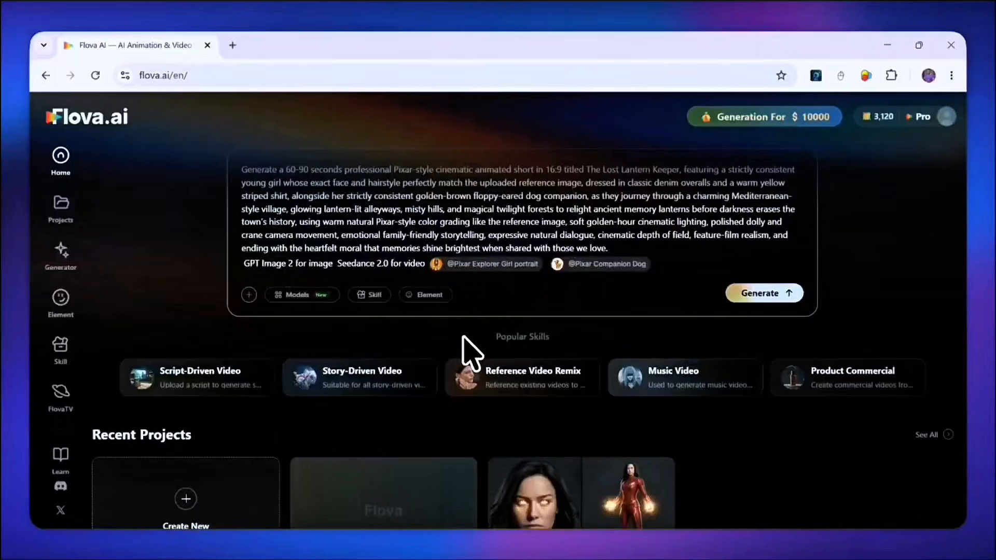
- Check the available skills without adding one, and submit the short film prompt for generation
mouse_move(465, 279)
click(374, 296)
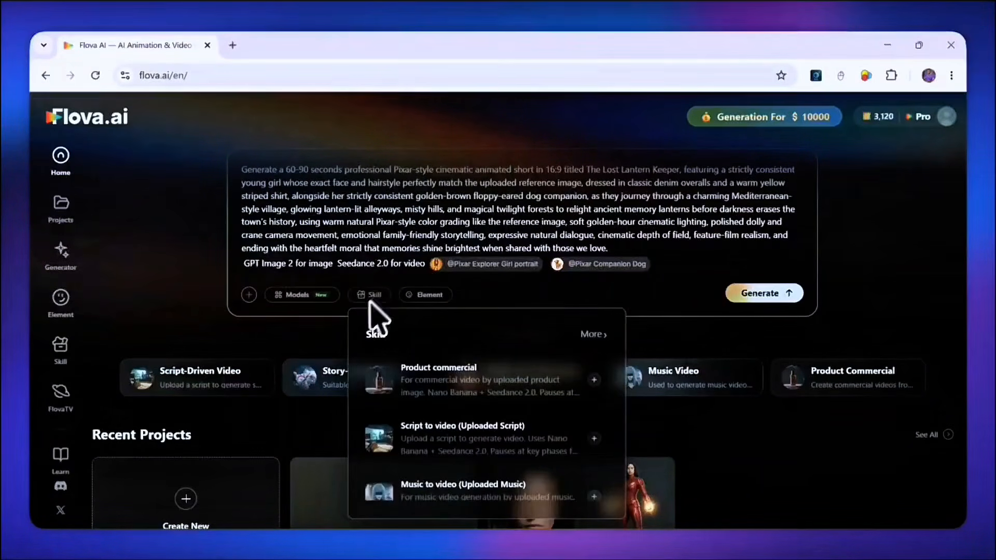
click(321, 334)
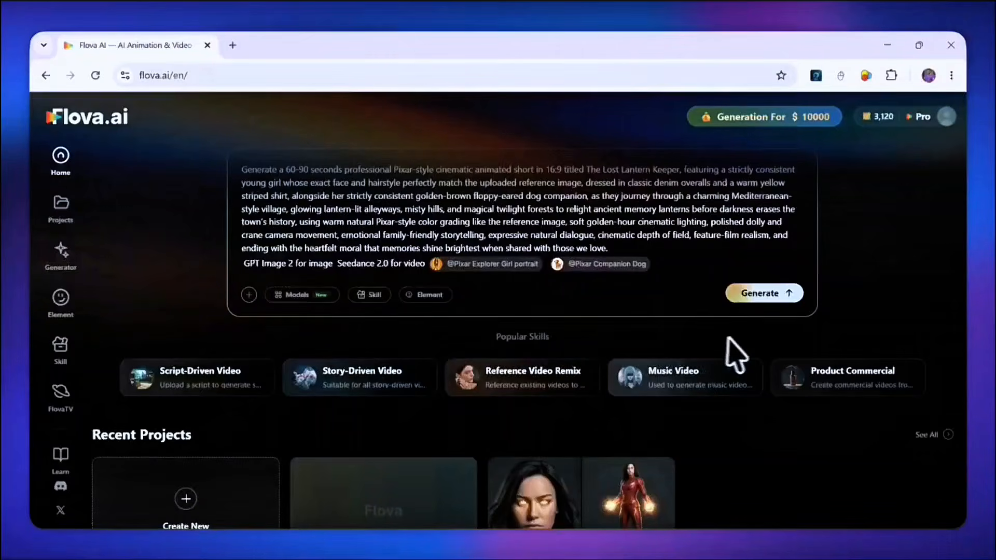
scroll(770, 338, up, 2)
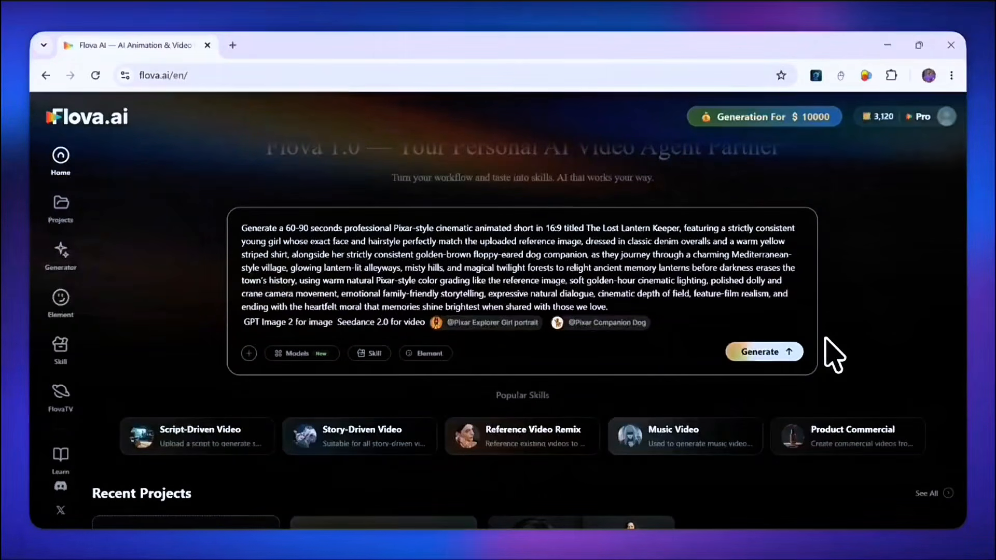
click(771, 351)
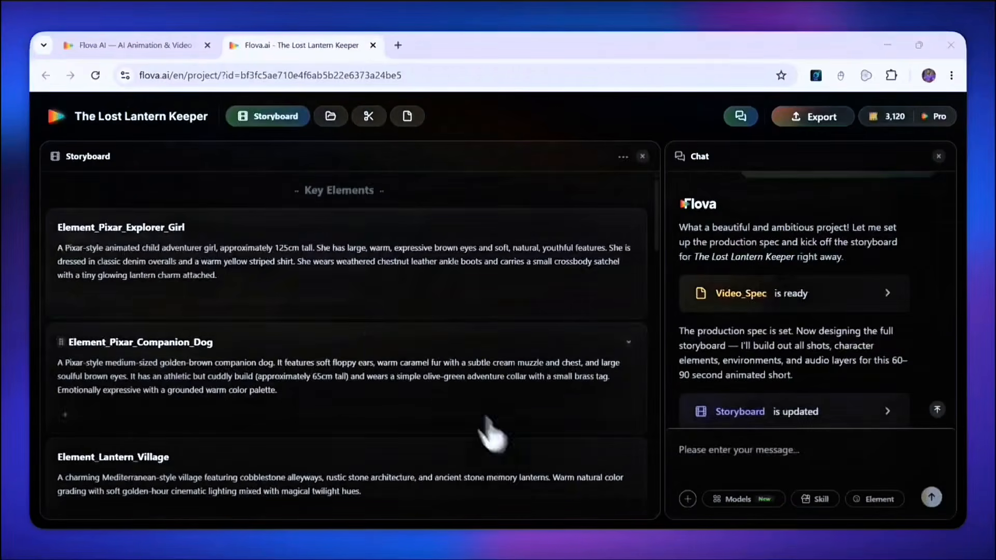
- Review the storyboard's key elements and read the chat summary of the shot structure and audio layers
scroll(358, 223, down, 5)
scroll(720, 260, up, 3)
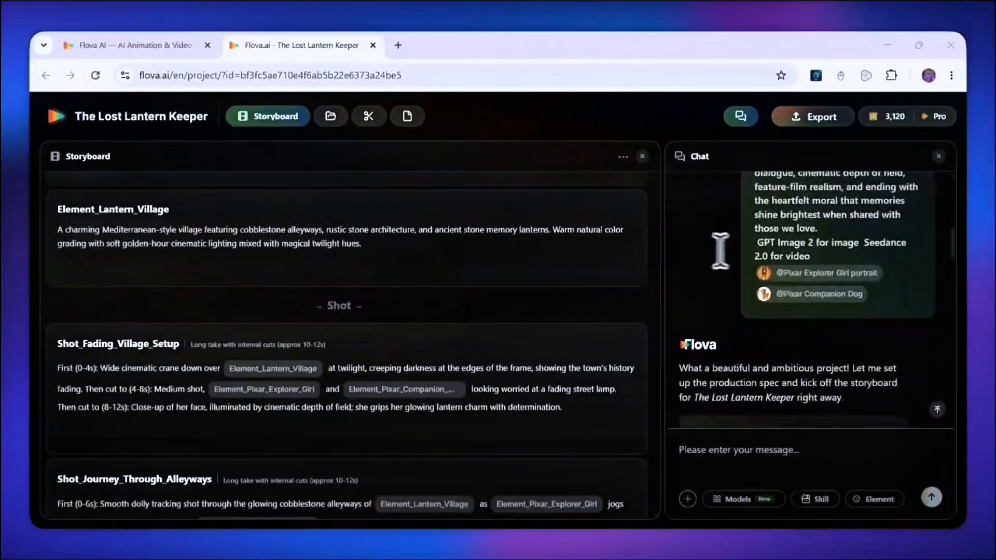
scroll(754, 287, down, 5)
scroll(754, 287, down, 5)
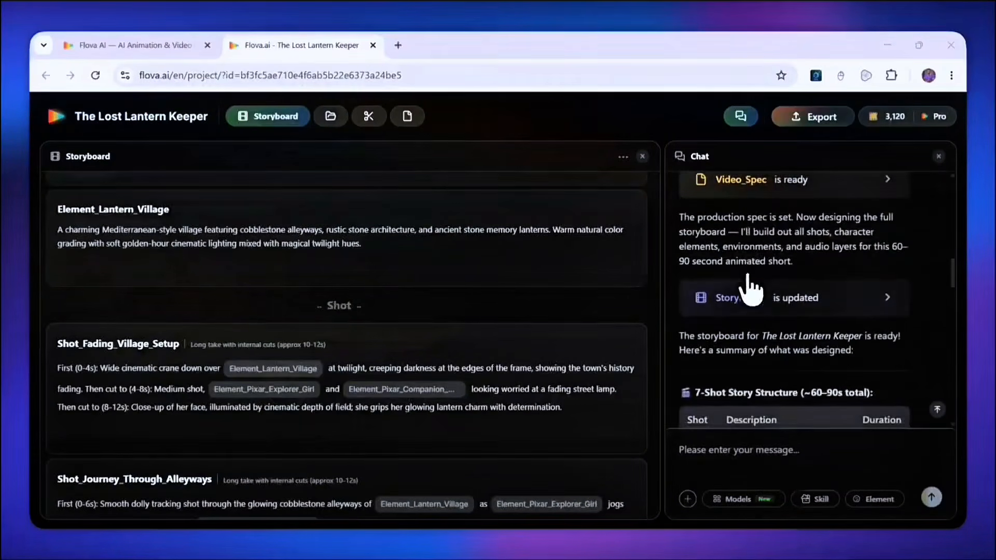
scroll(758, 305, down, 4)
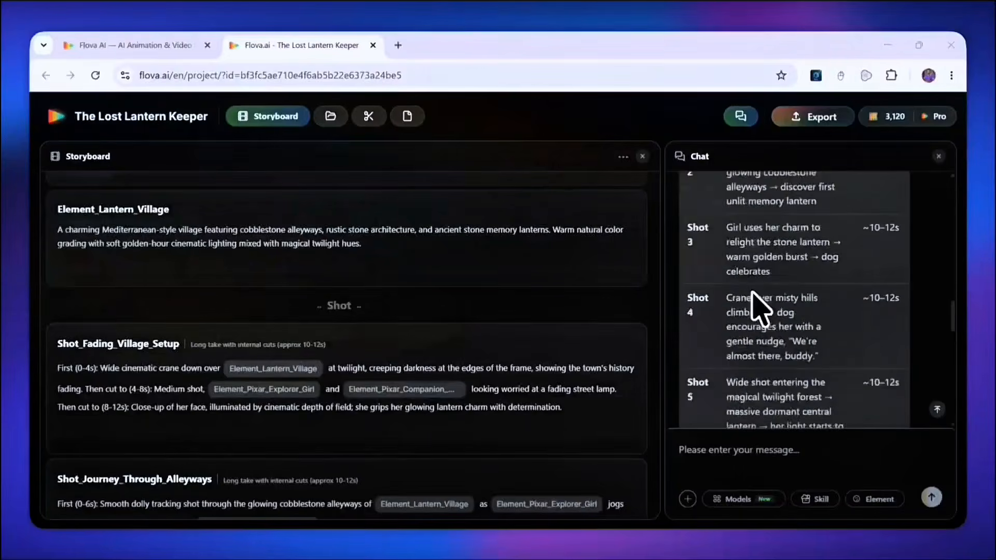
scroll(766, 296, up, 5)
scroll(750, 296, down, 1)
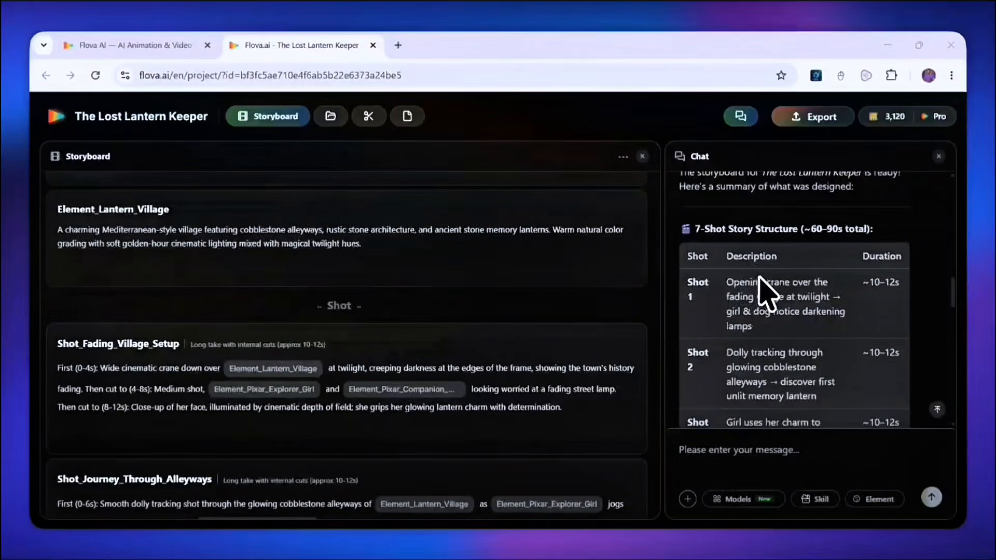
scroll(762, 285, down, 1)
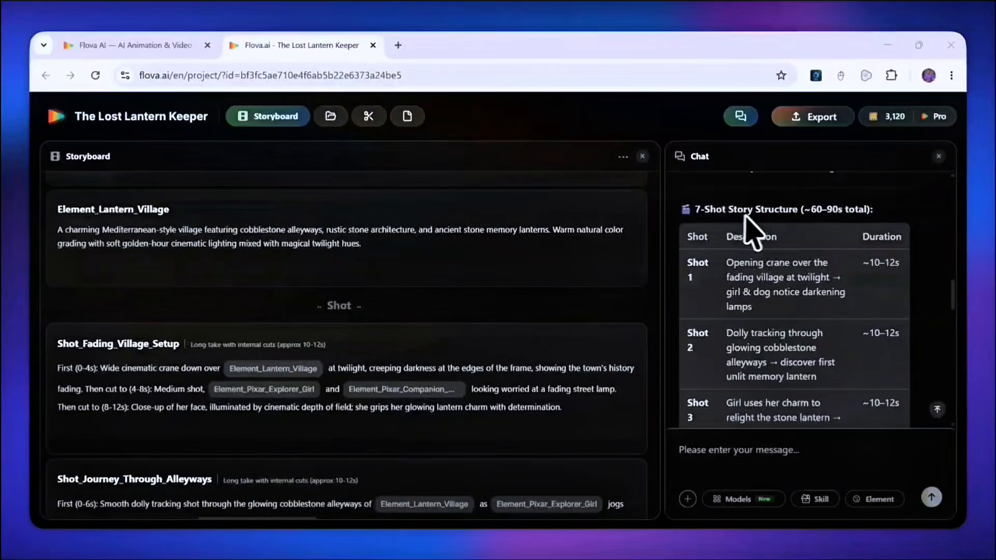
scroll(750, 234, down, 10)
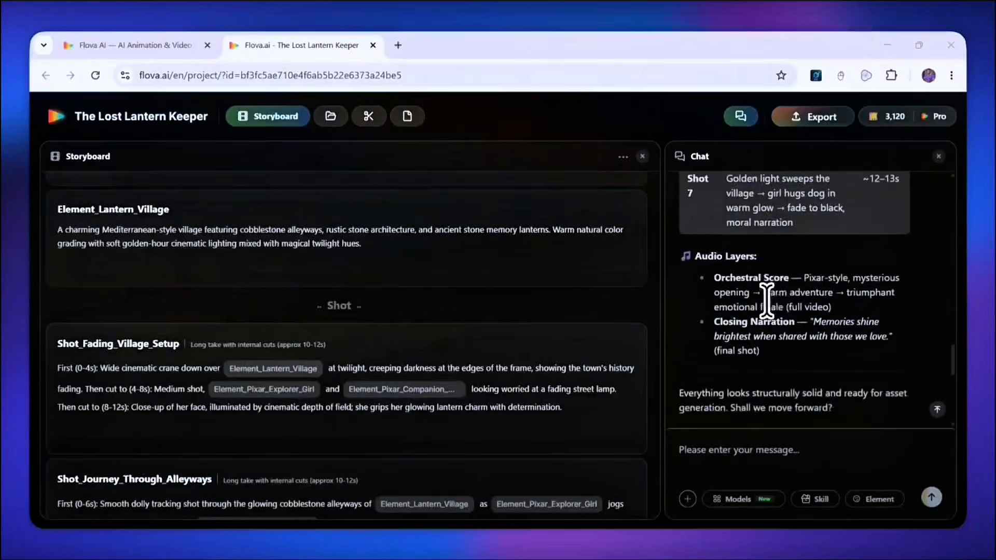
scroll(766, 299, down, 8)
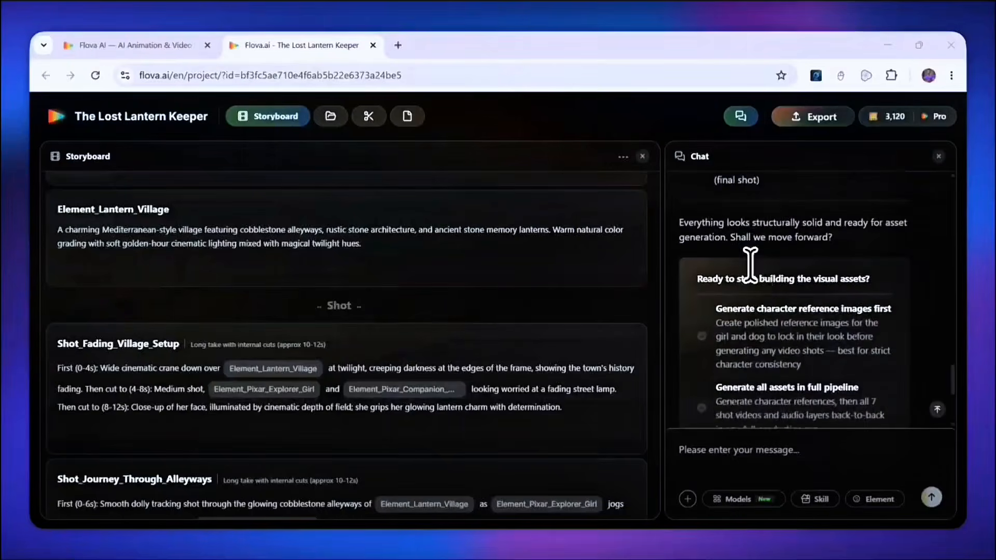
- Compare the chat's options for building the visual assets and read the shot descriptions in the storyboard
scroll(750, 264, down, 2)
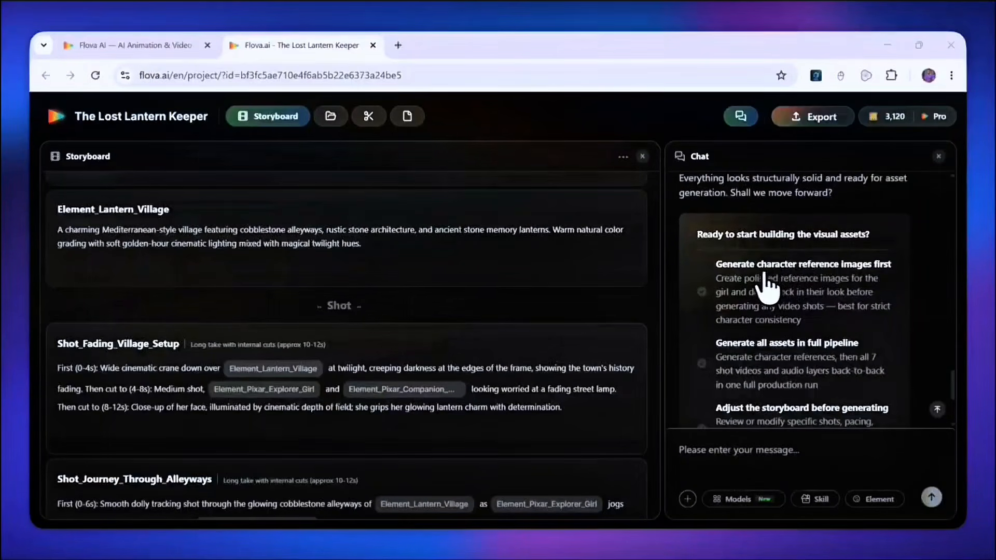
scroll(773, 286, down, 1)
scroll(835, 275, down, 3)
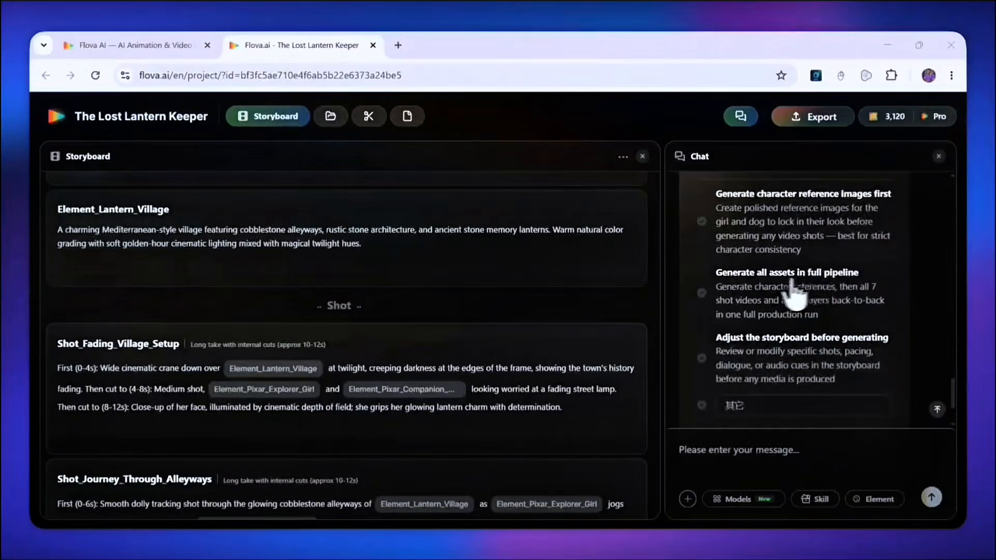
scroll(830, 301, down, 3)
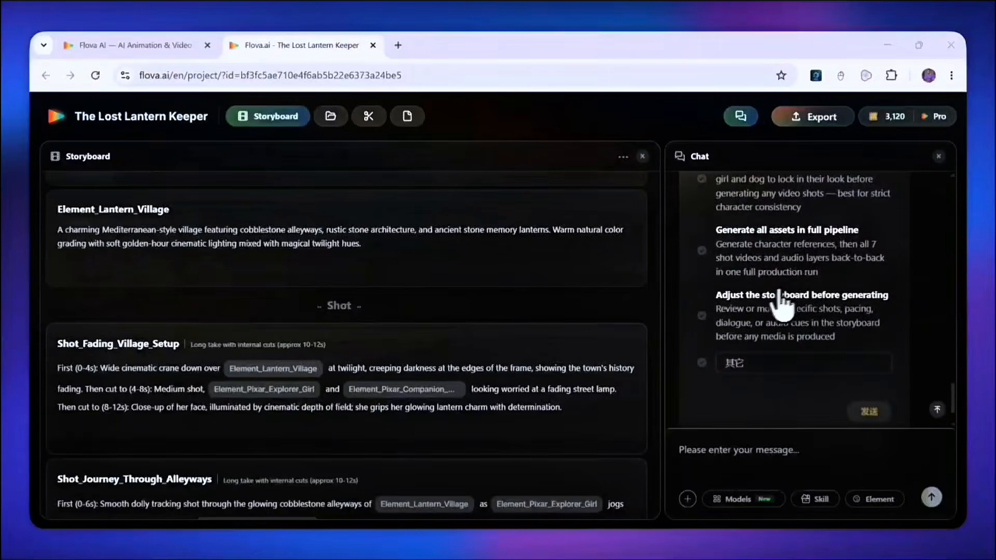
scroll(786, 306, down, 1)
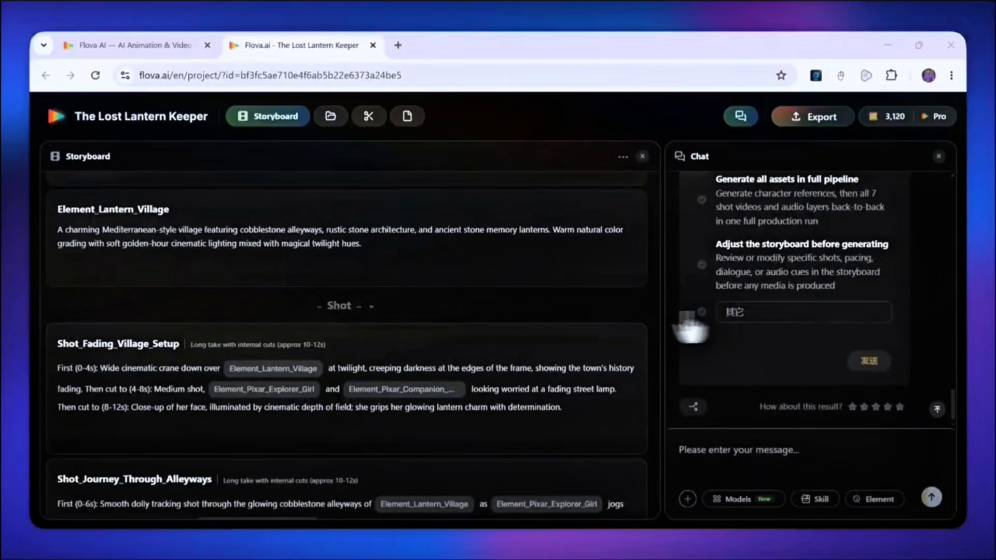
scroll(513, 312, down, 2)
scroll(478, 300, down, 7)
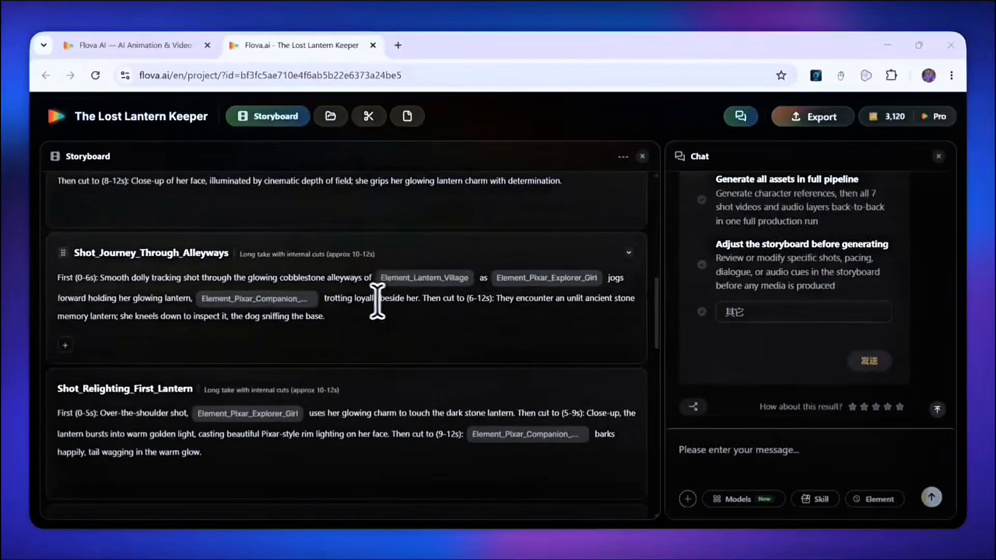
scroll(346, 306, down, 3)
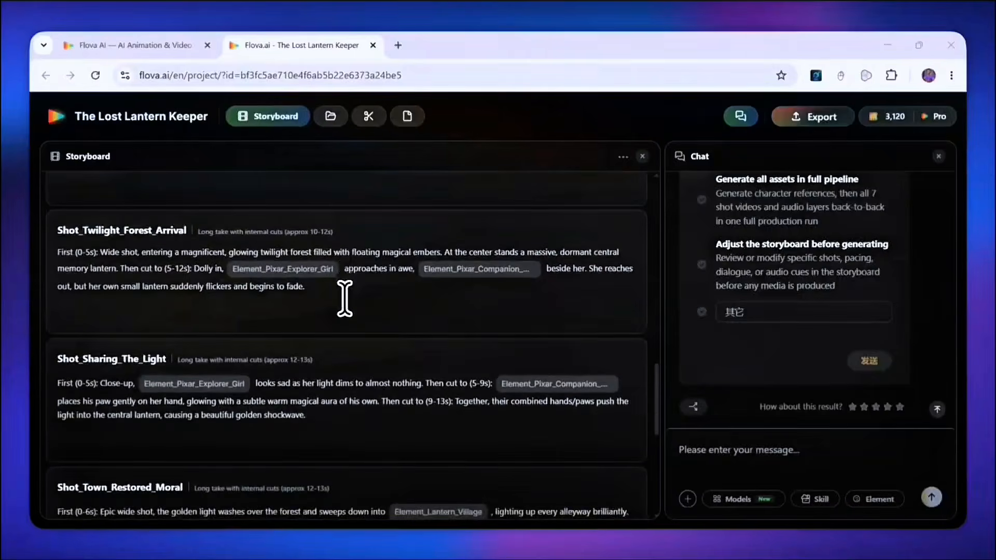
- Choose "Generate all assets in full pipeline" in the visual assets question and send the answer
click(717, 436)
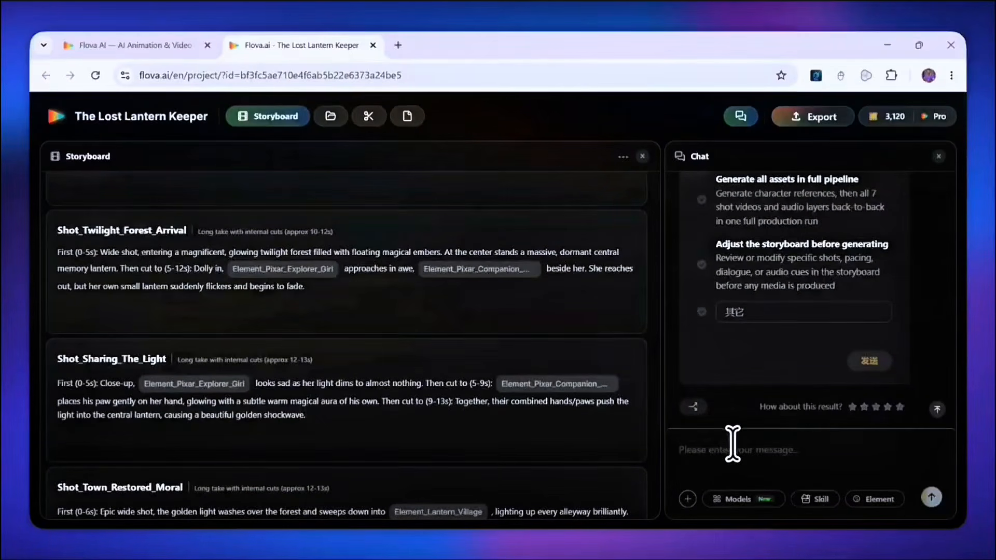
scroll(721, 311, up, 3)
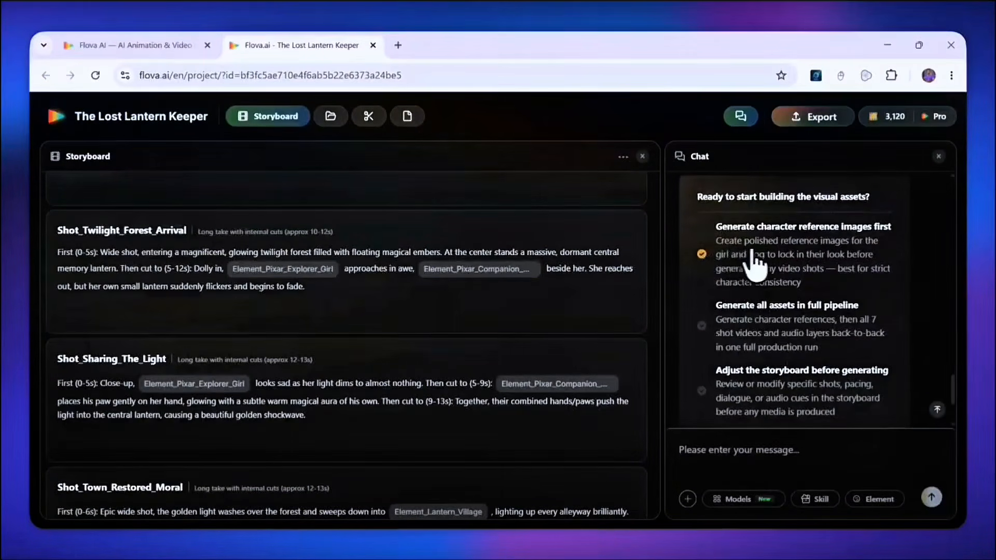
scroll(859, 254, down, 2)
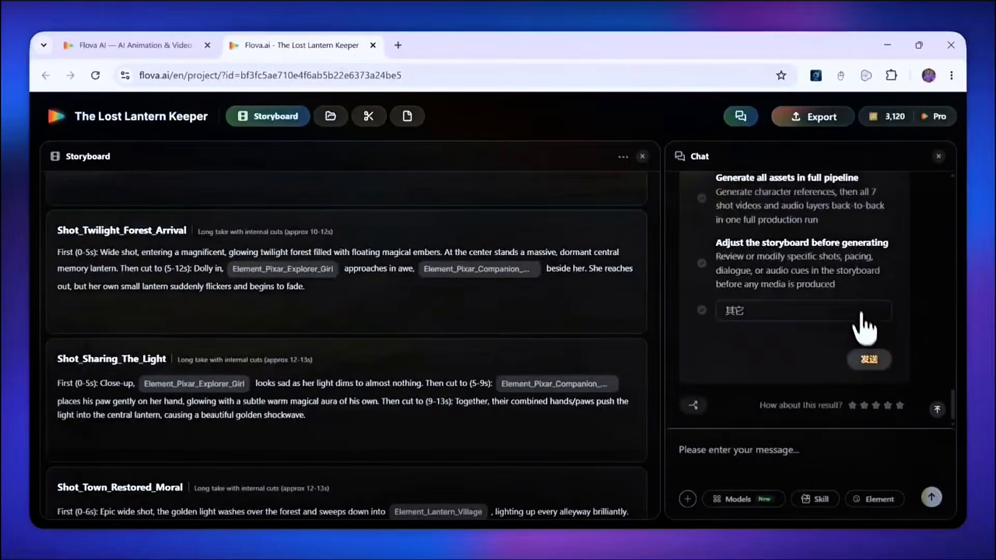
scroll(863, 329, up, 3)
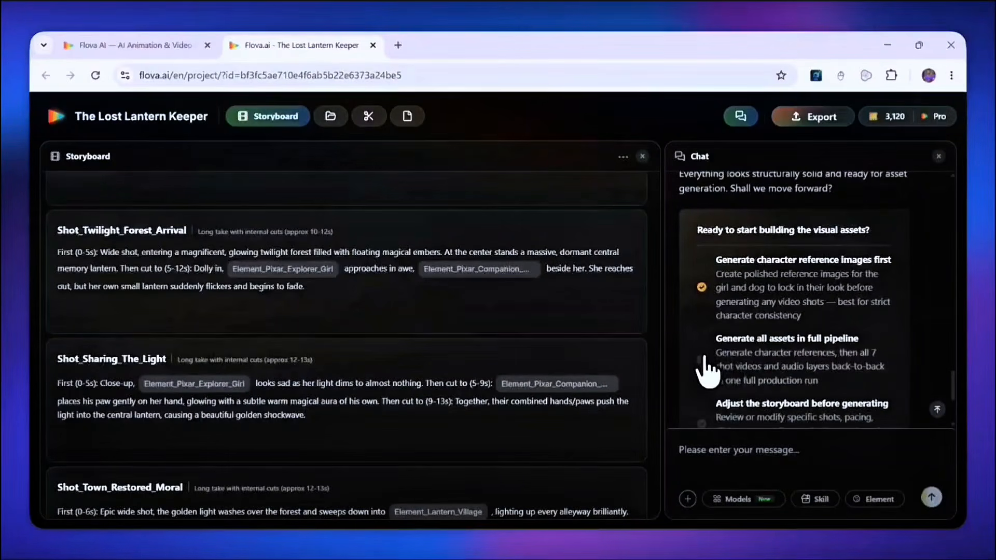
click(704, 358)
scroll(768, 363, down, 2)
scroll(818, 289, down, 2)
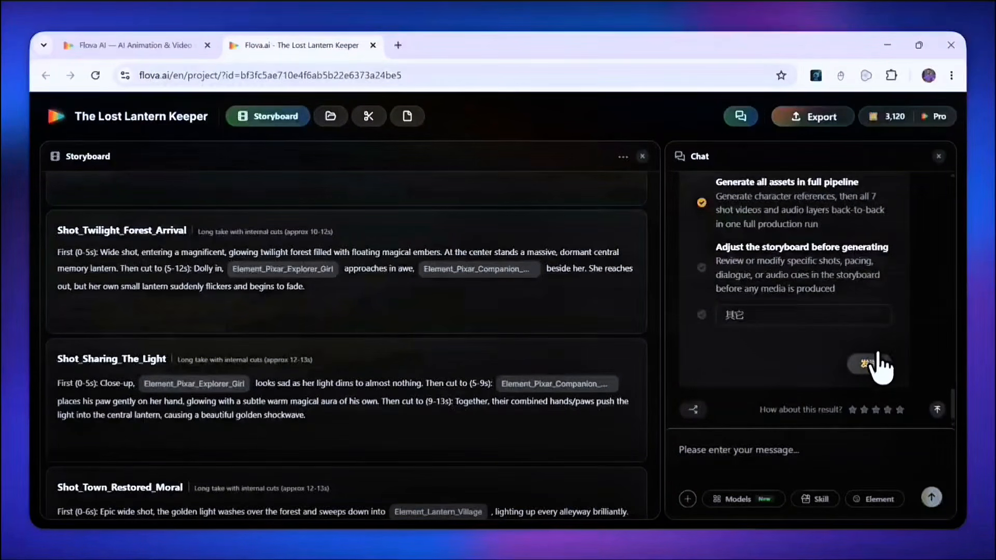
click(870, 362)
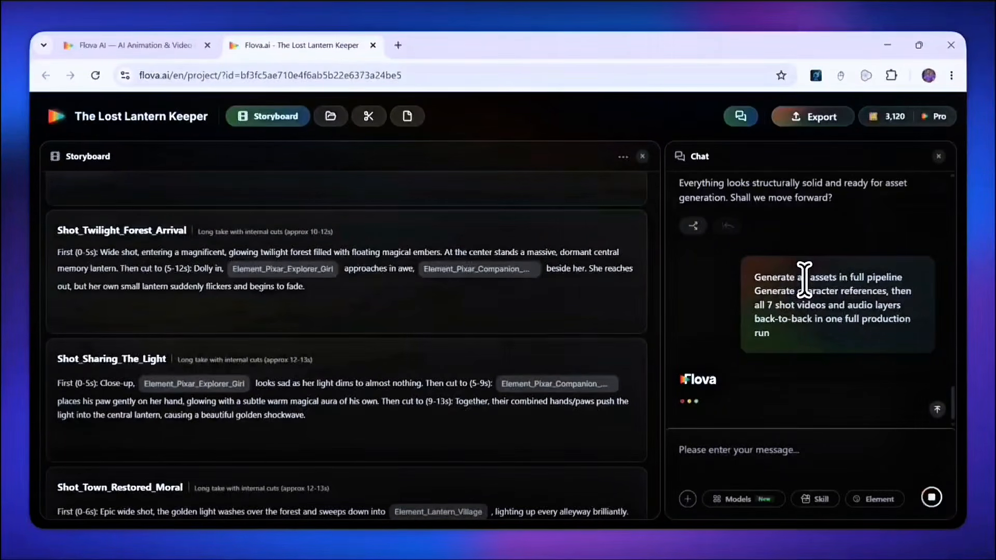
- Review the storyboard's key elements and the chat's production log, and play the Shot_Fading_Village_Setup video
scroll(590, 315, down, 10)
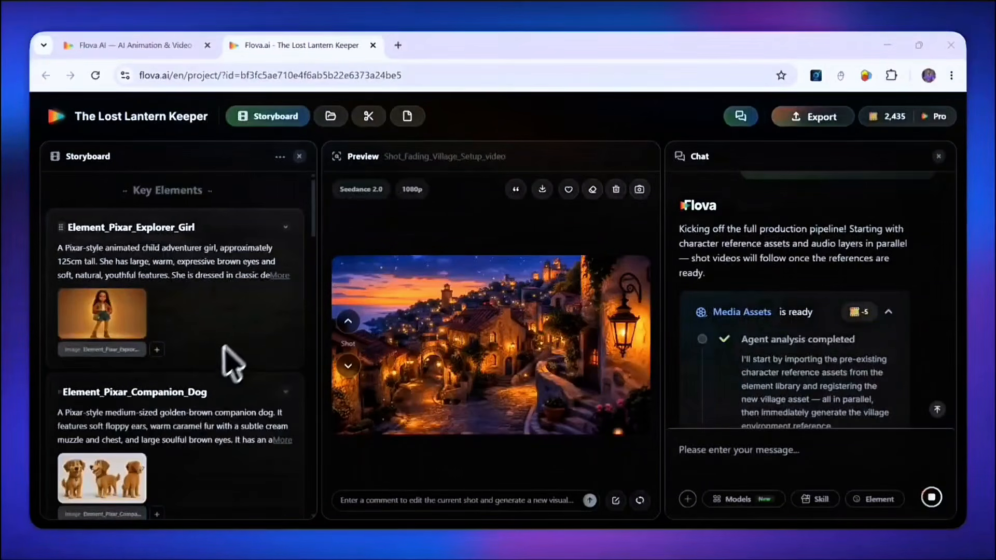
scroll(233, 363, down, 5)
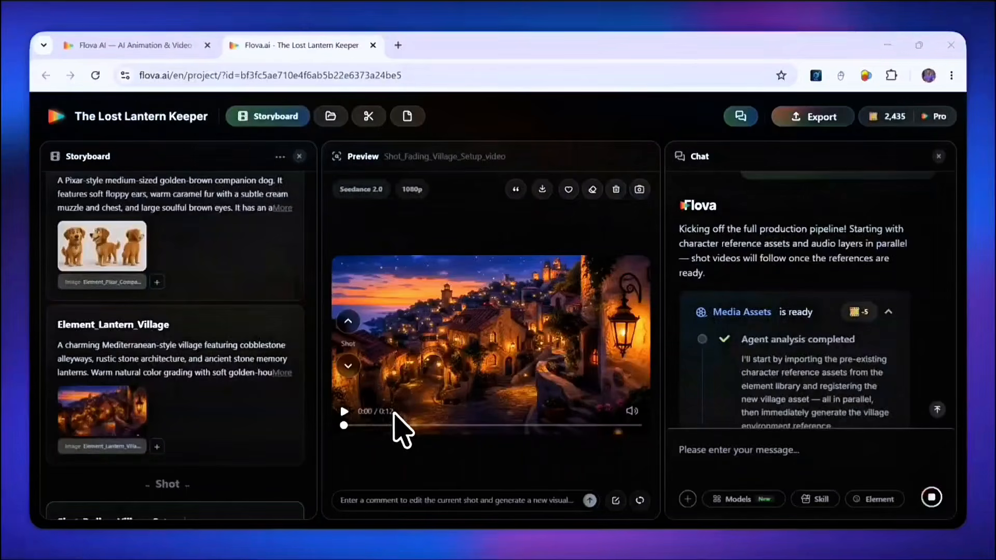
scroll(726, 327, down, 5)
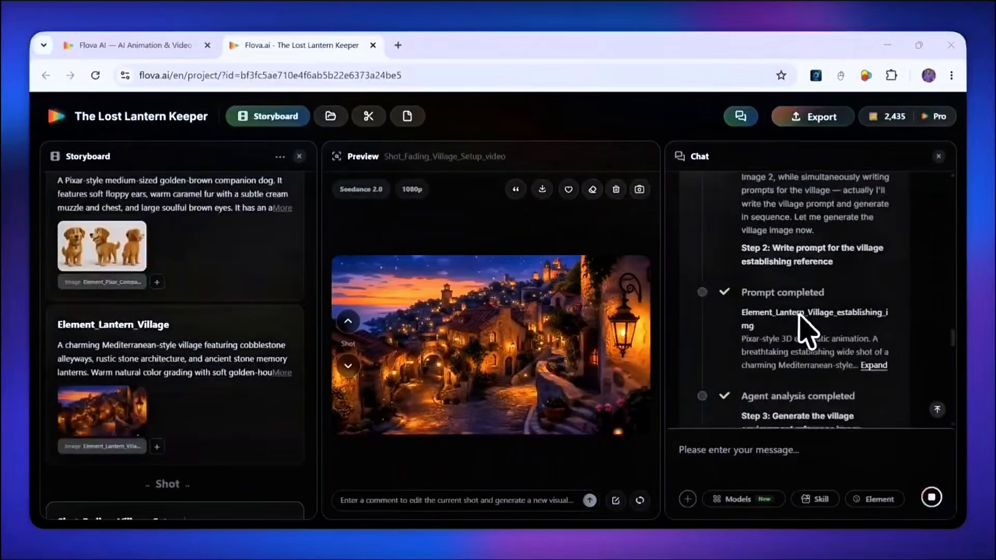
scroll(799, 331, down, 3)
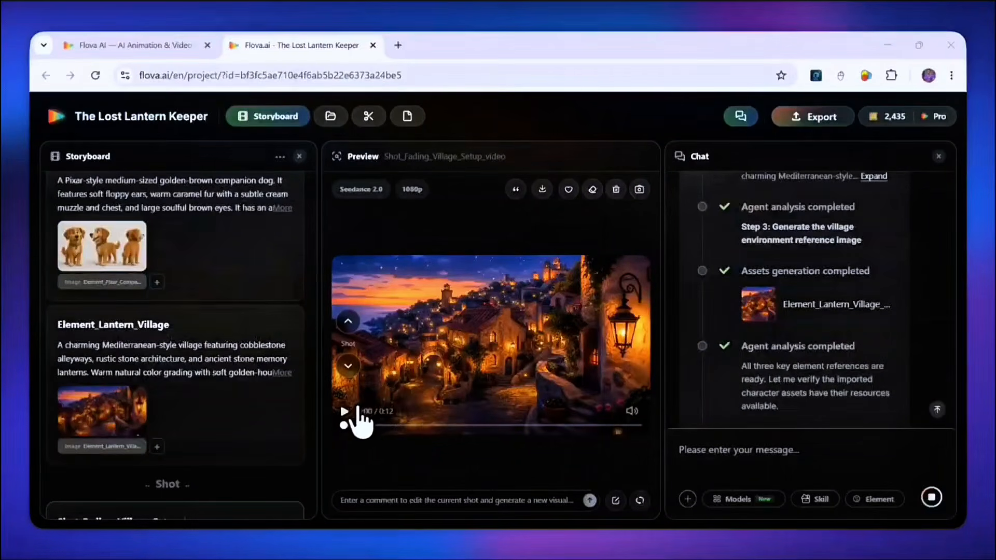
click(344, 412)
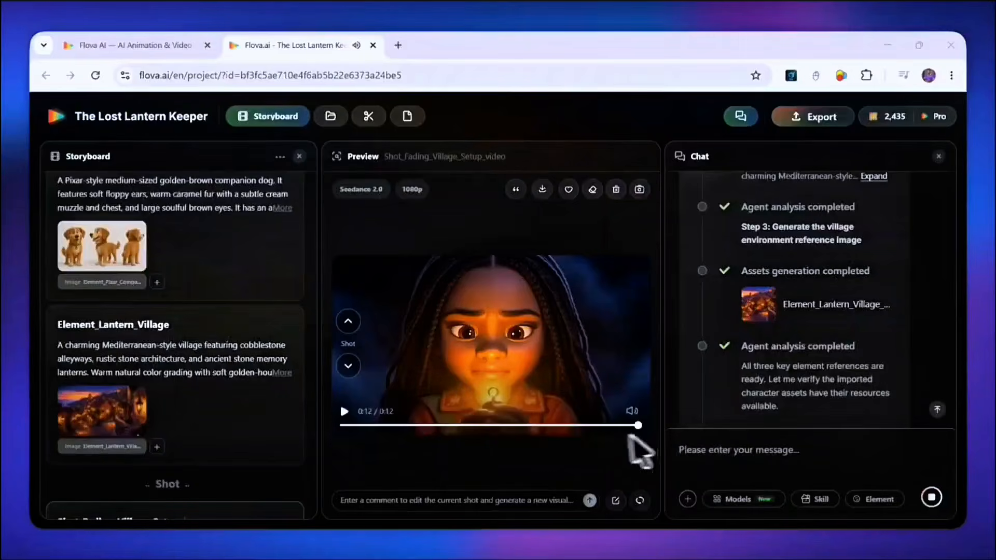
- Read the chat recap of the final cut, covering the shot list and the audio layers
scroll(778, 399, down, 10)
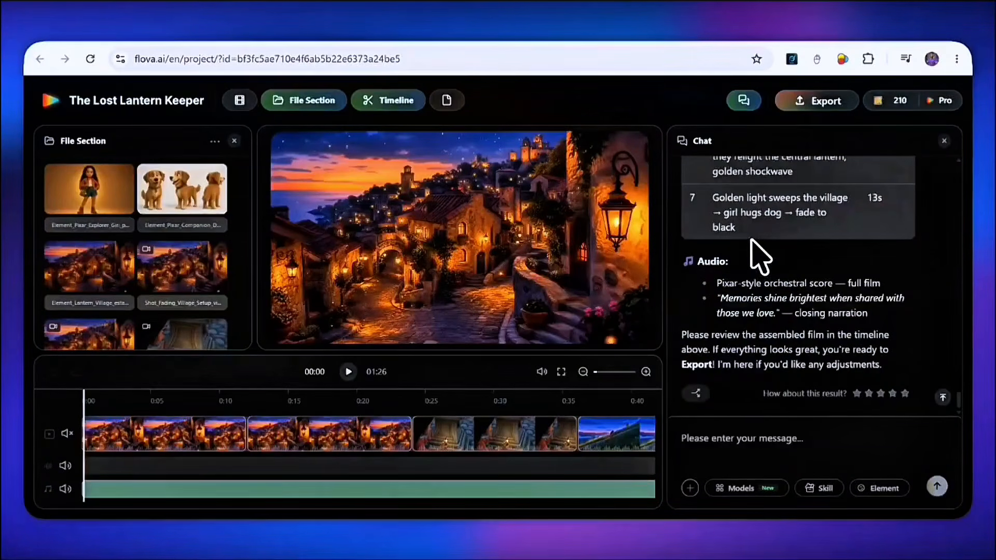
scroll(760, 257, up, 10)
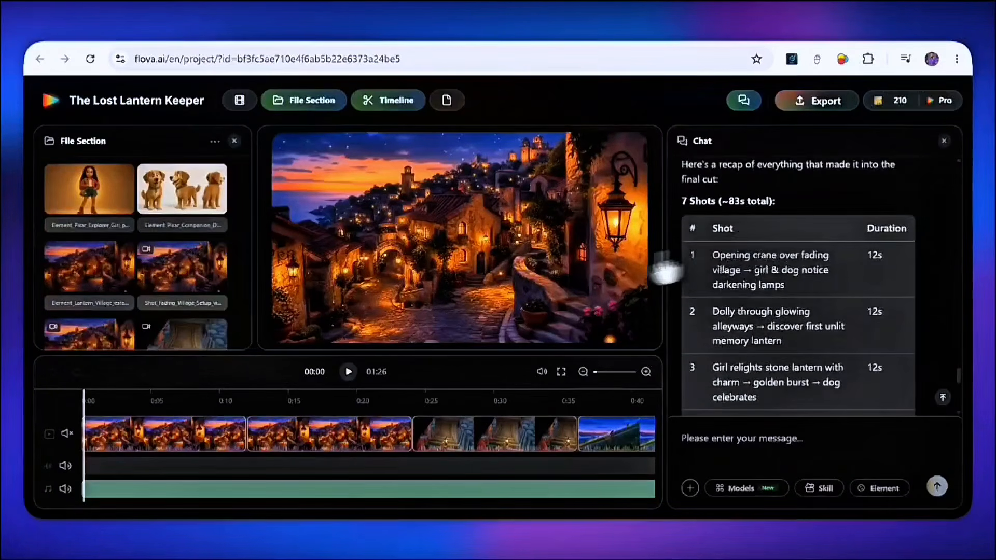
scroll(685, 291, down, 10)
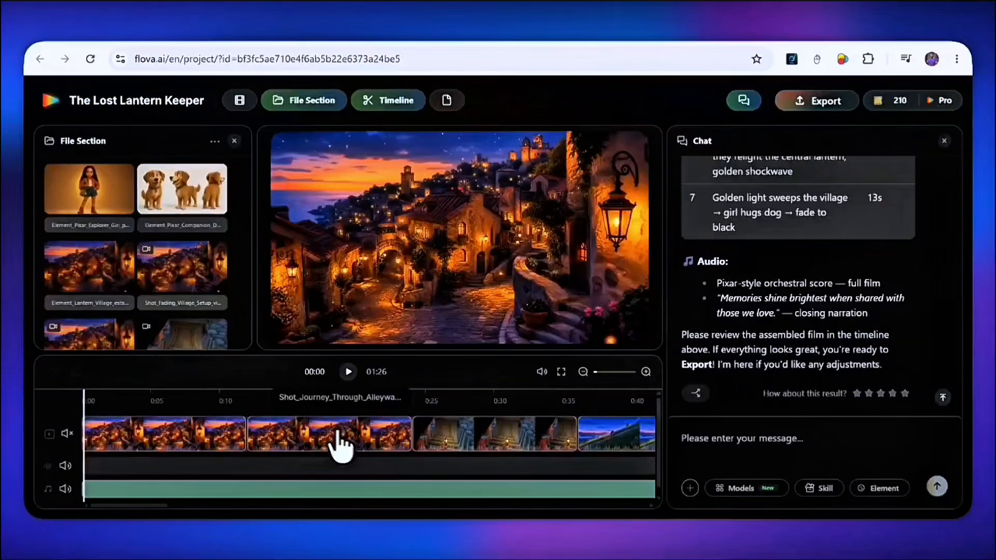
- Inspect the opening timeline clip at 00:10, and browse the generated files down to the audio with the timeline temporarily hidden
click(227, 423)
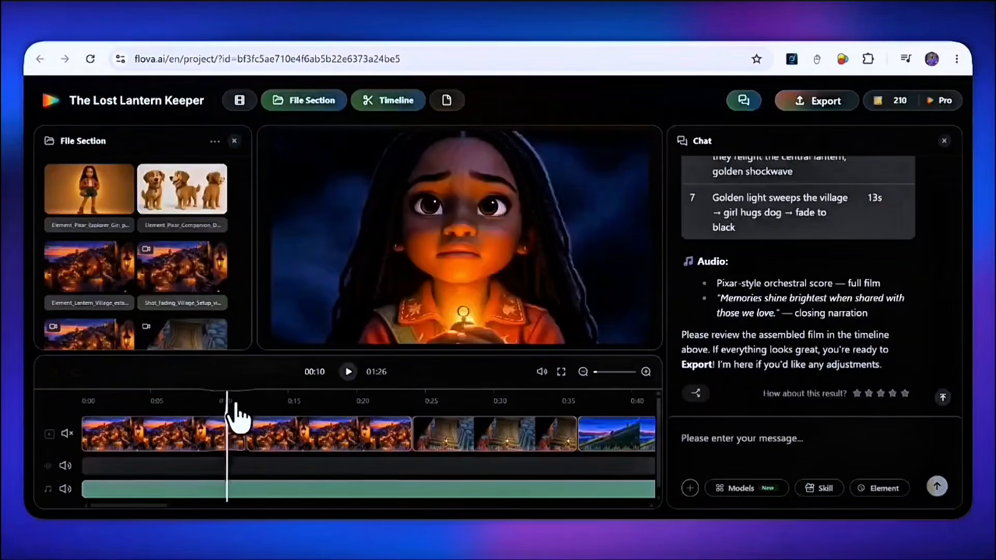
click(234, 434)
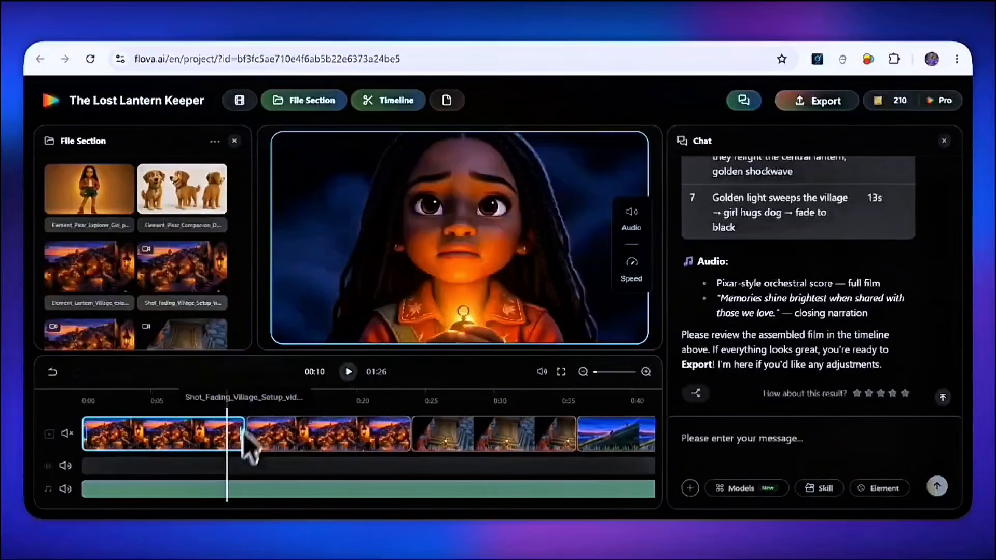
click(396, 103)
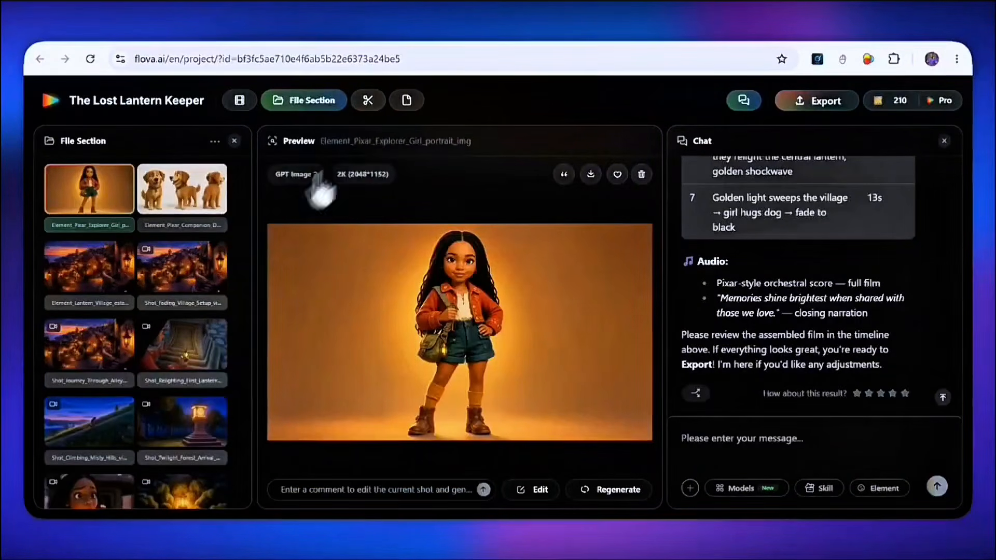
scroll(151, 267, down, 5)
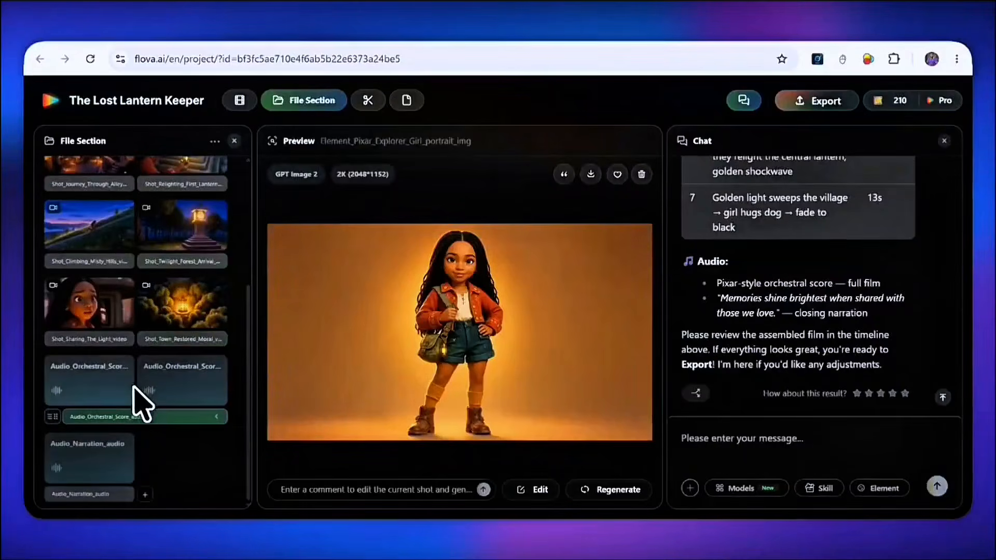
click(367, 101)
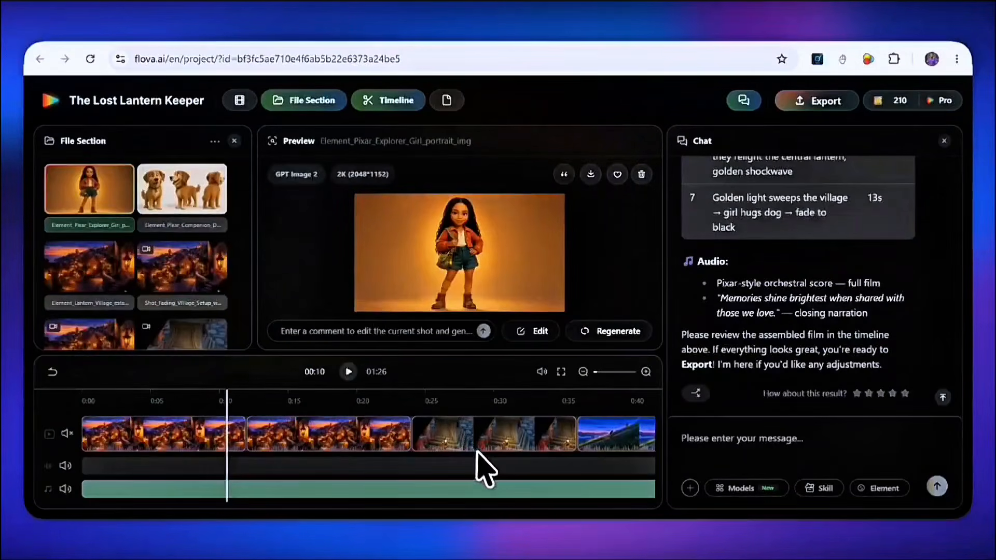
scroll(471, 467, down, 1)
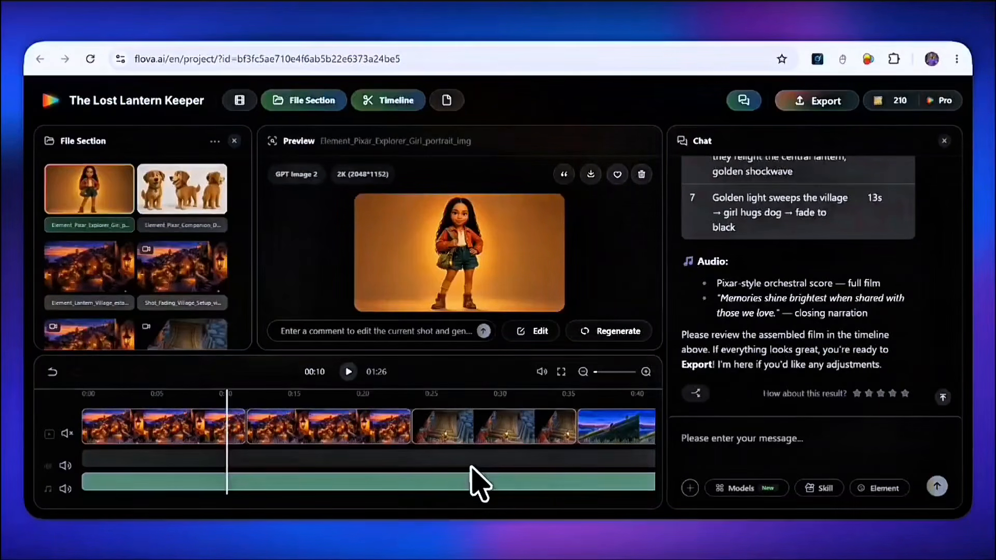
- Open the Shot_Fading_Village_Setup video for editing and review its prompt, reference materials and generation settings
click(227, 284)
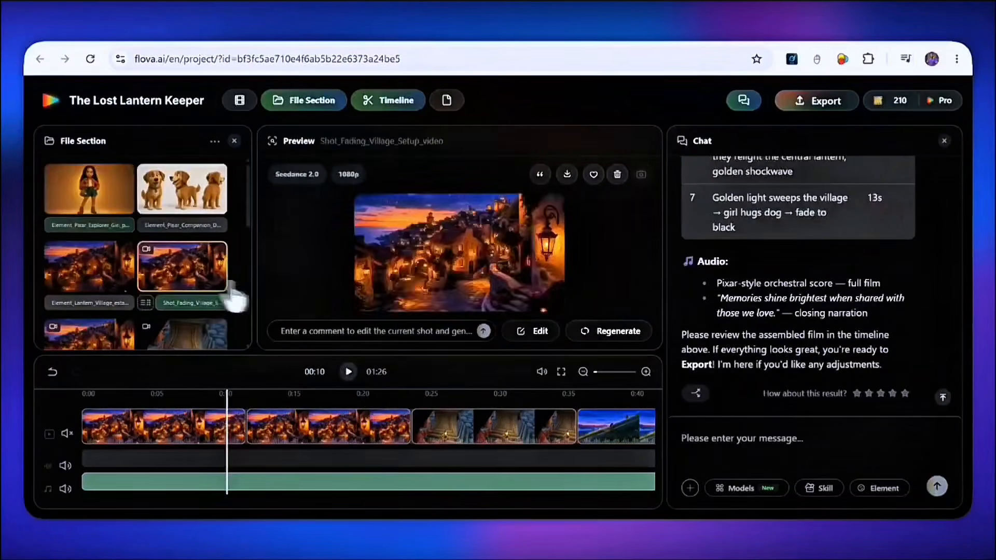
click(382, 332)
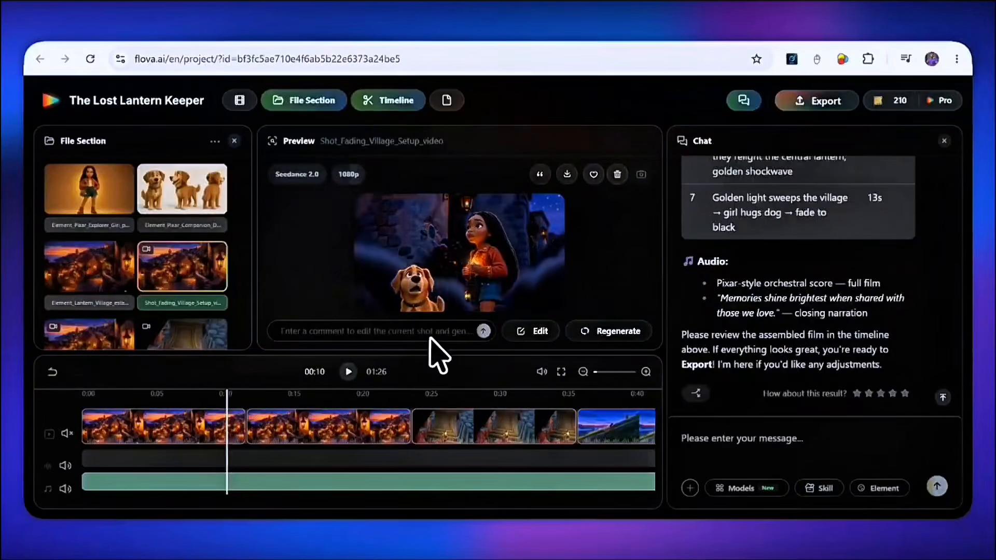
click(517, 336)
scroll(488, 291, down, 6)
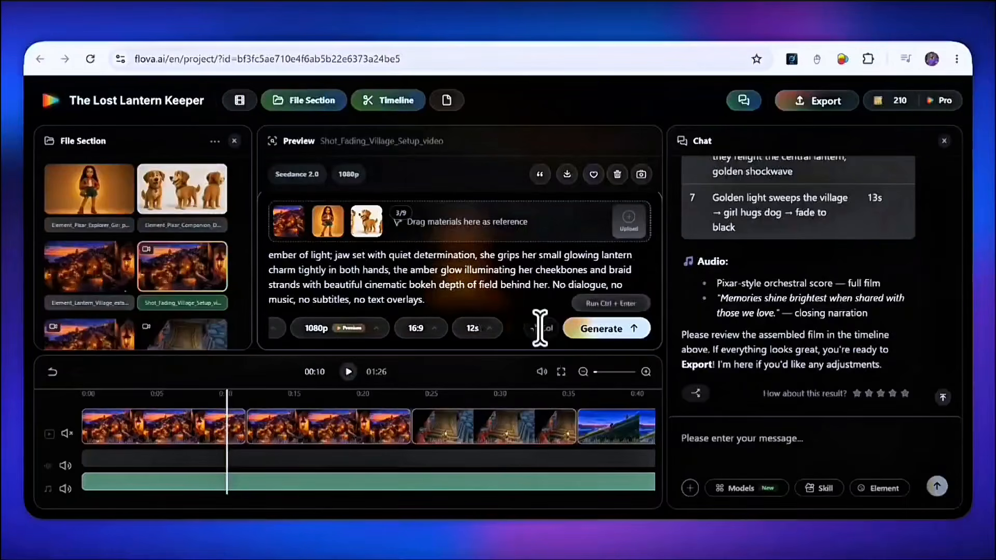
scroll(517, 288, up, 6)
scroll(133, 322, down, 1)
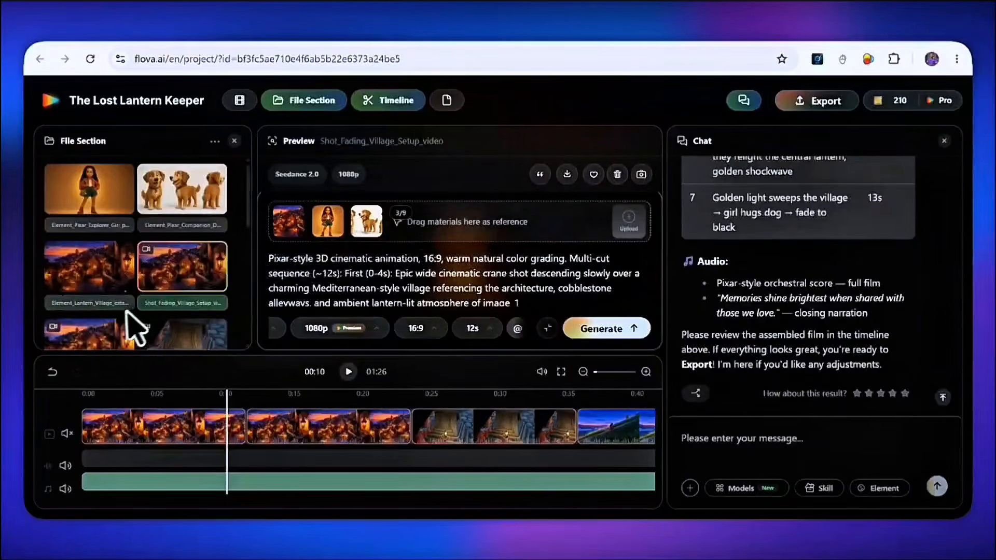
- Preview the alleyways and first lantern relighting videos and the Lantern Village establishing image, with the timeline area slightly enlarged
click(115, 327)
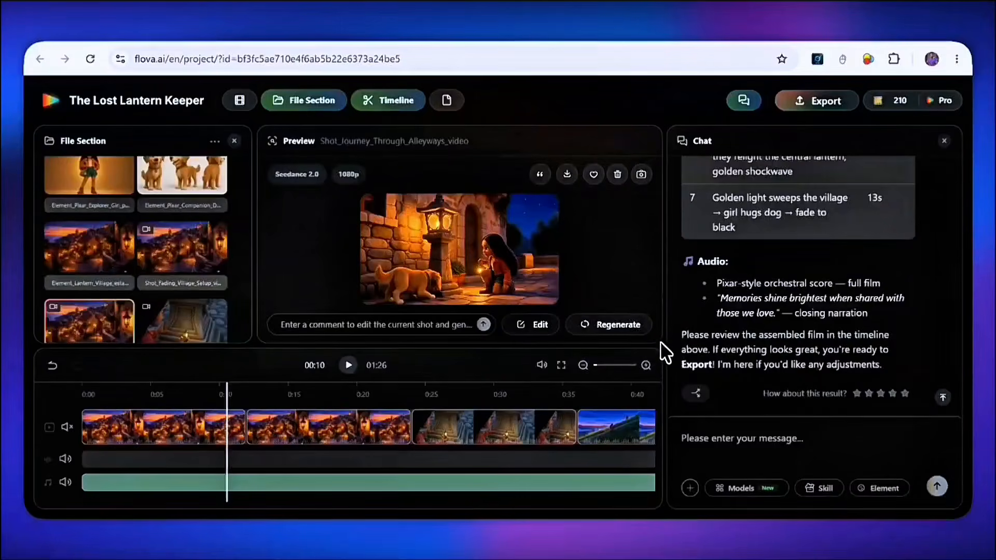
mouse_move(661, 343)
mouse_down()
mouse_move(648, 306)
mouse_move(652, 327)
mouse_up()
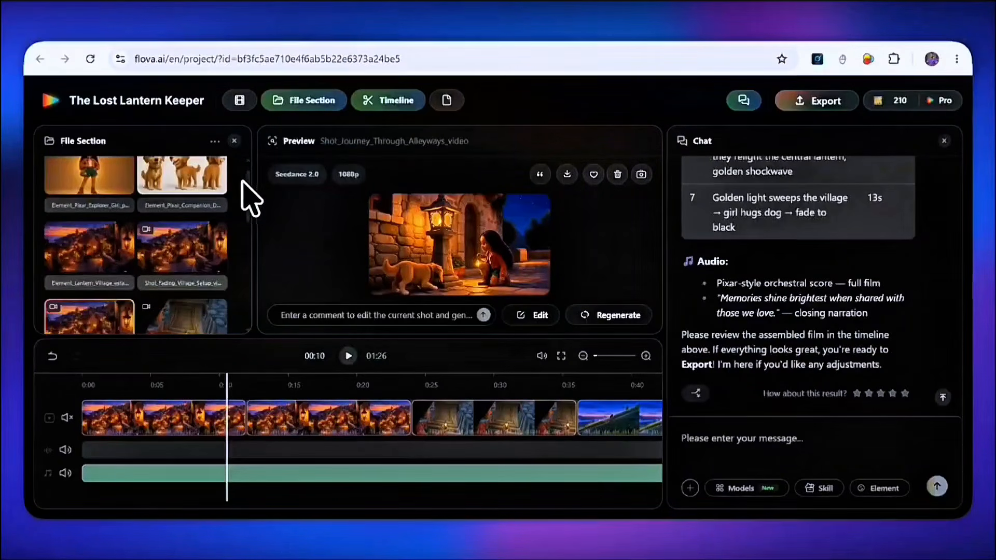
mouse_move(114, 233)
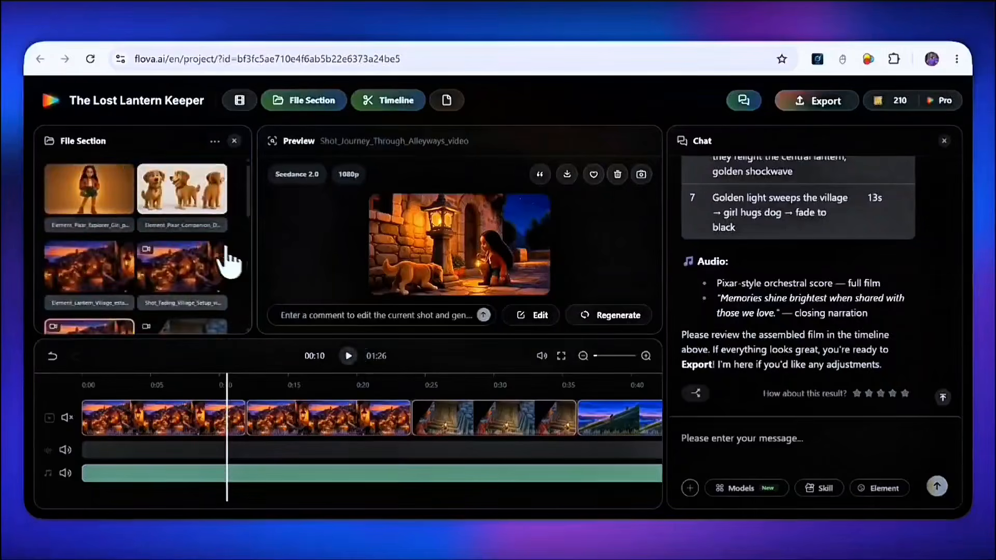
scroll(218, 291, down, 3)
click(193, 208)
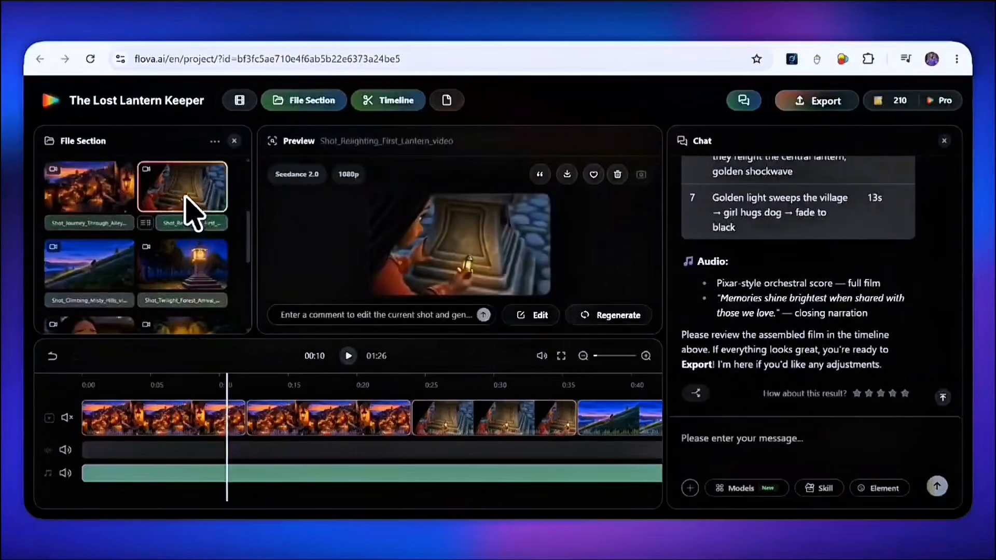
click(122, 270)
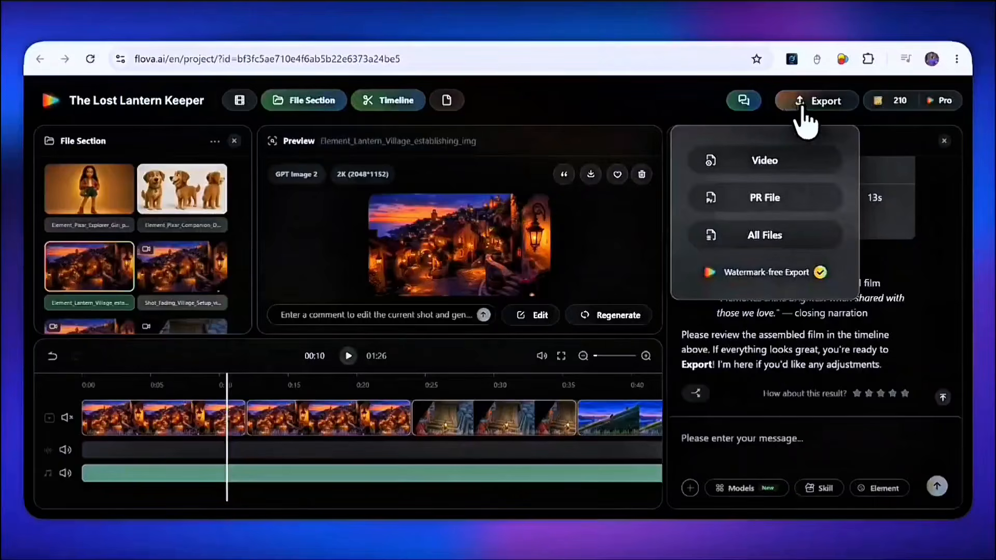
- Check the project's export options without exporting, and reread the shot recap in the chat
click(797, 98)
click(790, 96)
click(802, 106)
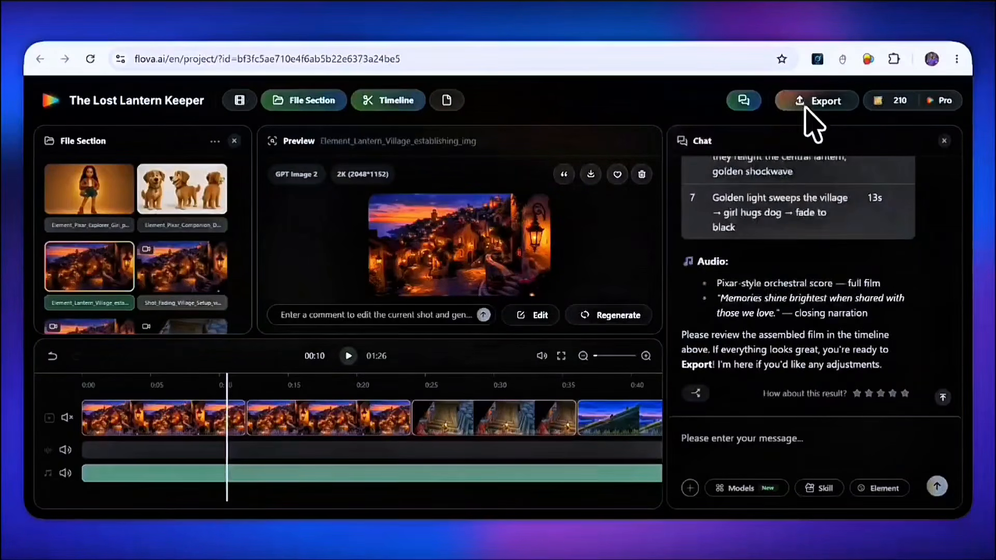
click(803, 108)
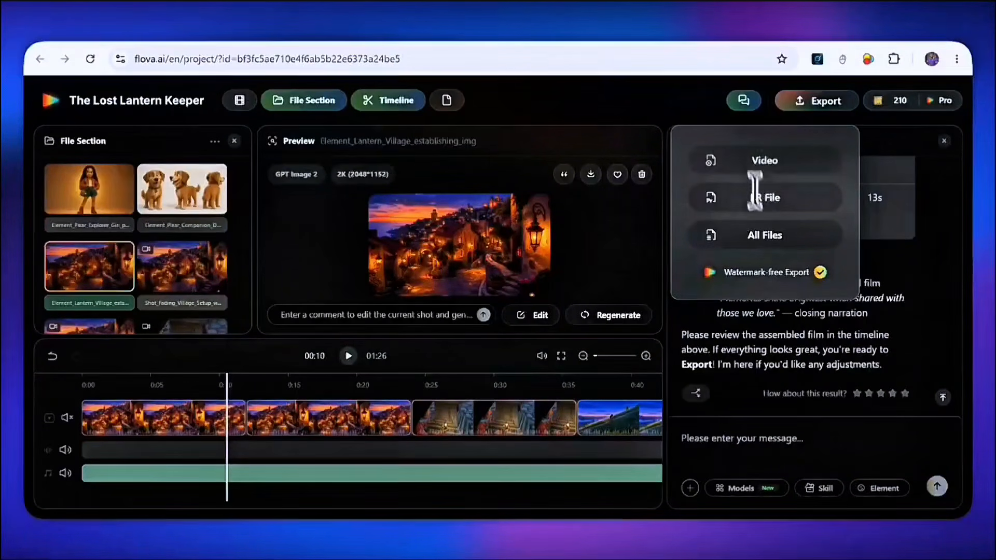
scroll(732, 322, up, 4)
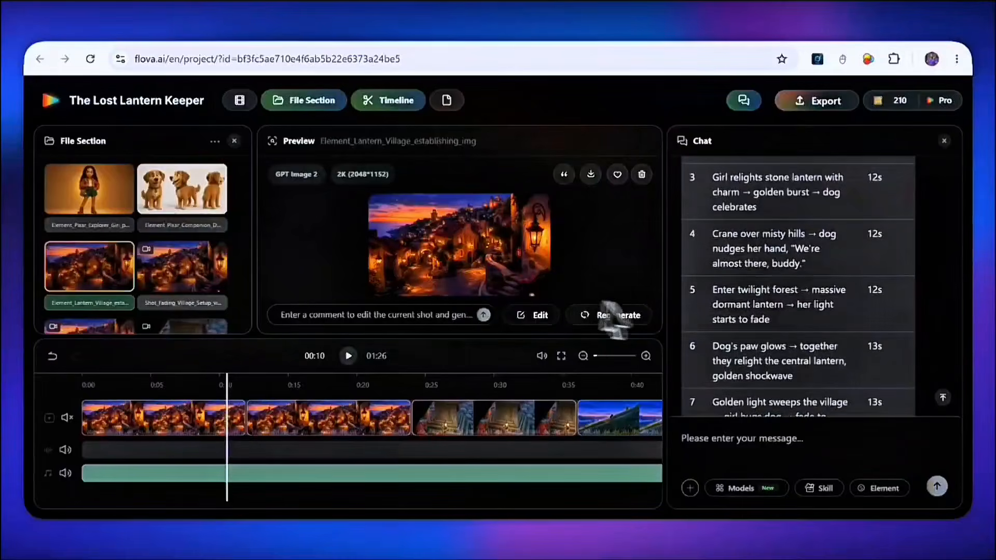
scroll(699, 331, up, 2)
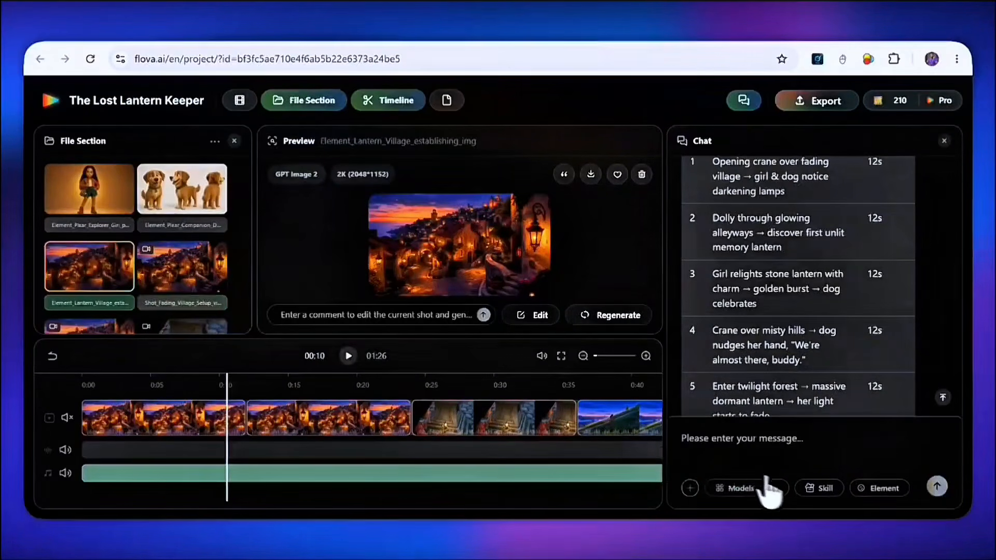
- Check the project's skill list, return to the home page, and open the full Skill page from its prompt box
click(820, 490)
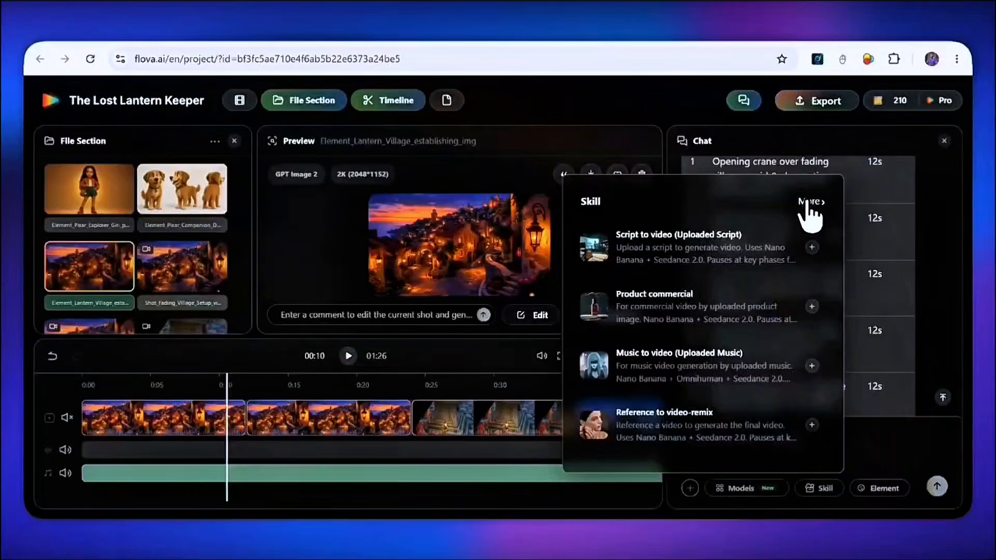
click(100, 105)
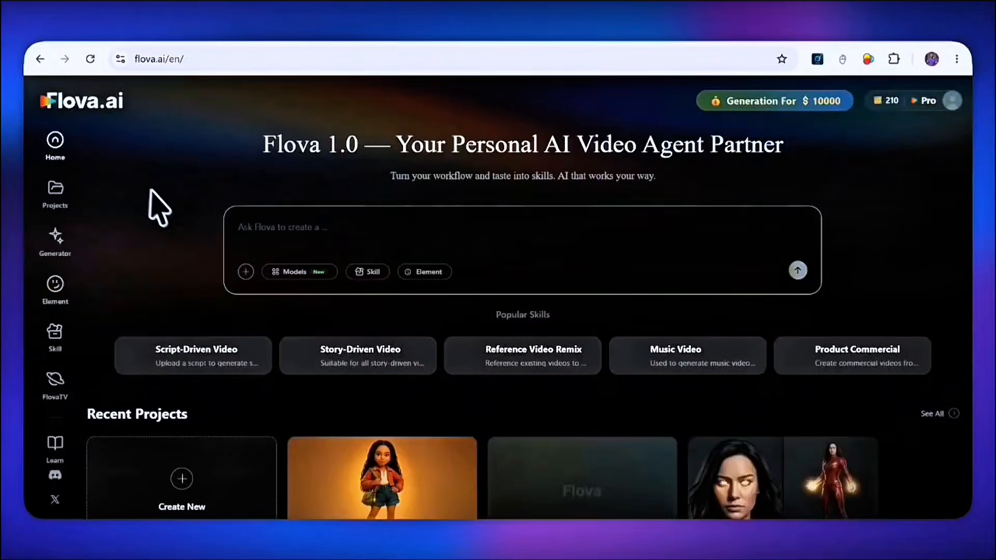
scroll(198, 218, down, 1)
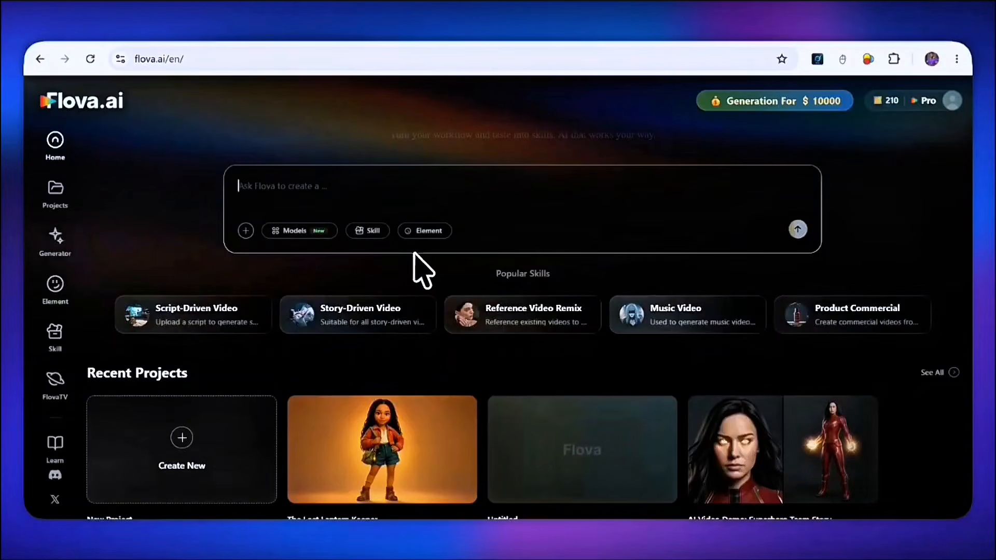
scroll(445, 271, up, 1)
click(373, 272)
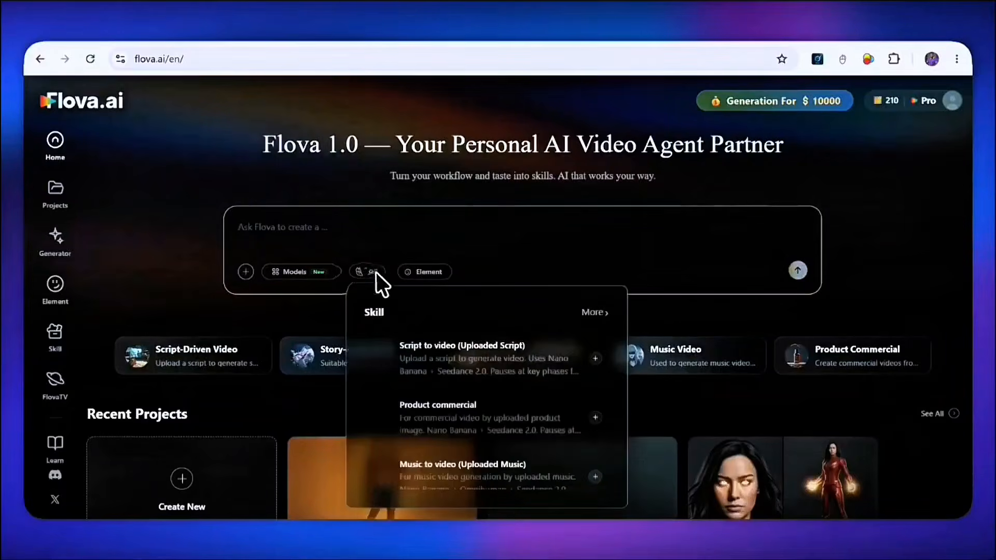
click(592, 313)
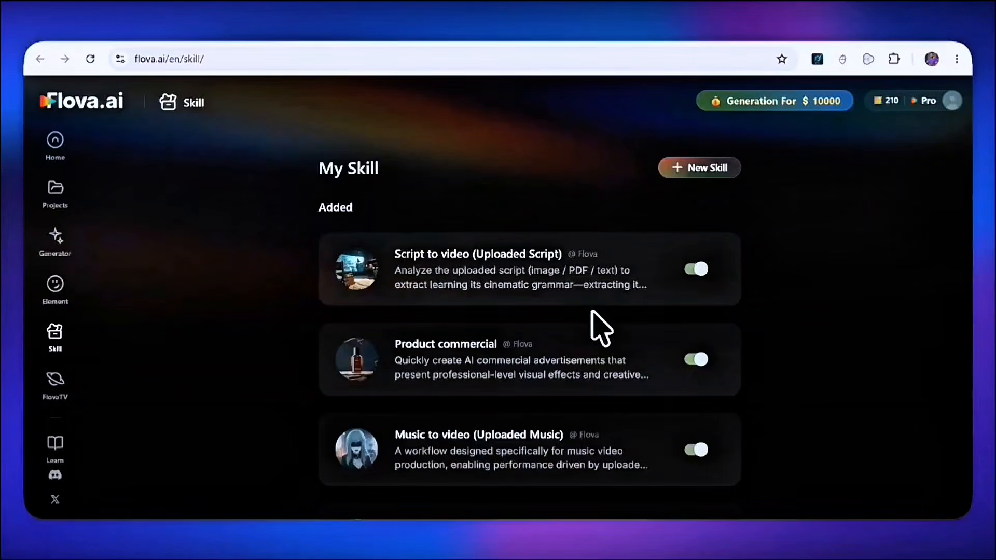
- Browse the Skill page through the added skills and drafts to the Featured Skill list
scroll(592, 311, down, 6)
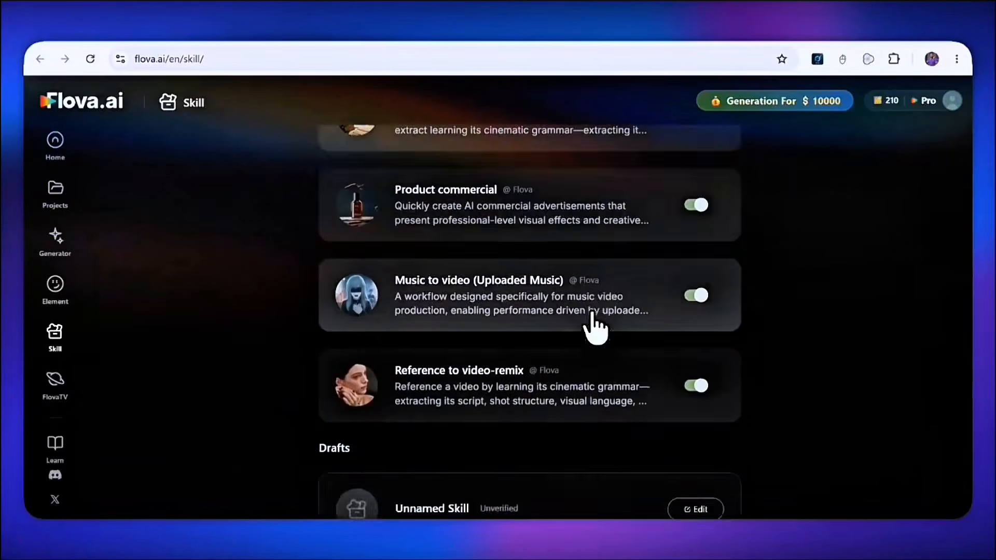
scroll(592, 322, down, 3)
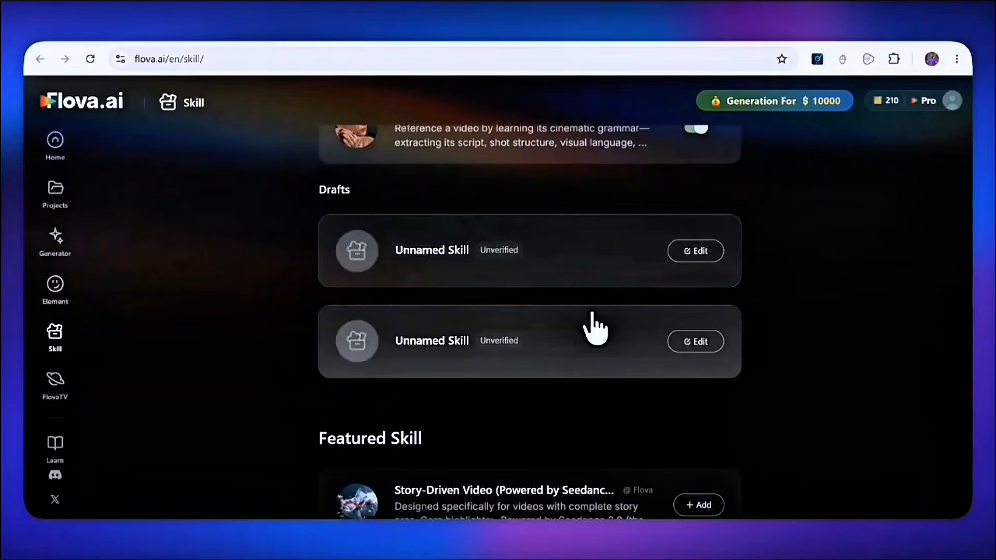
scroll(595, 327, down, 8)
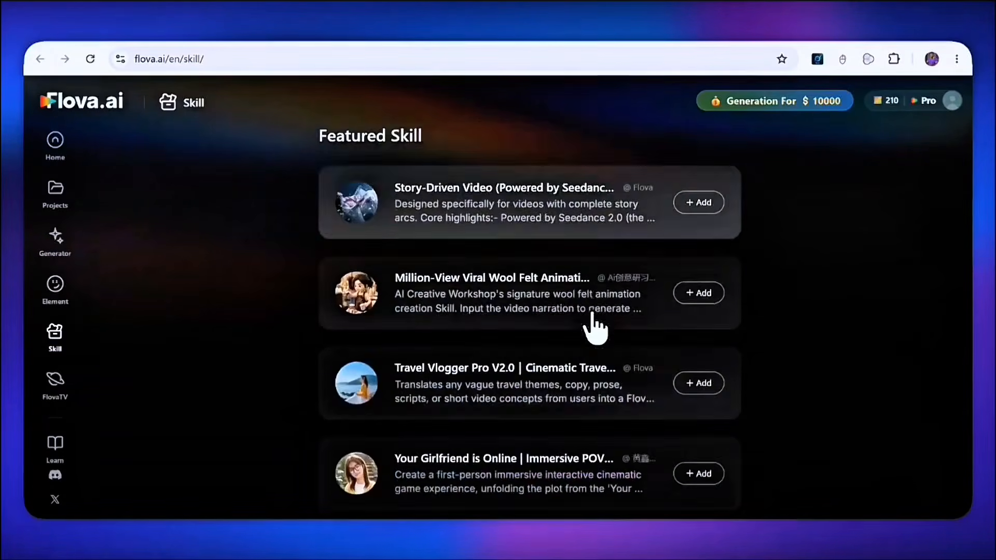
- Read through the Featured Skill entries from Story-Driven Video to Music to video to see which workflows can be added
scroll(596, 328, down, 3)
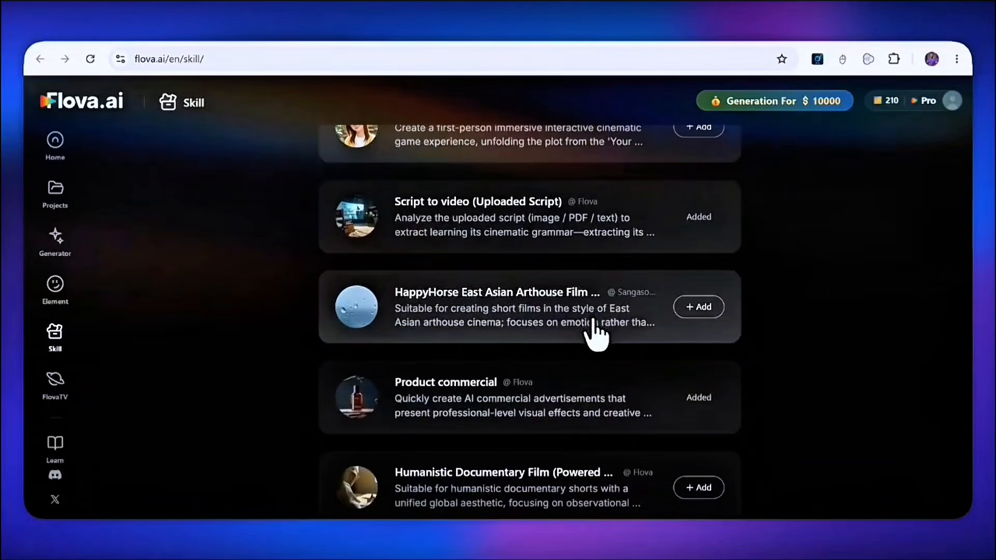
scroll(596, 333, down, 3)
scroll(613, 319, up, 4)
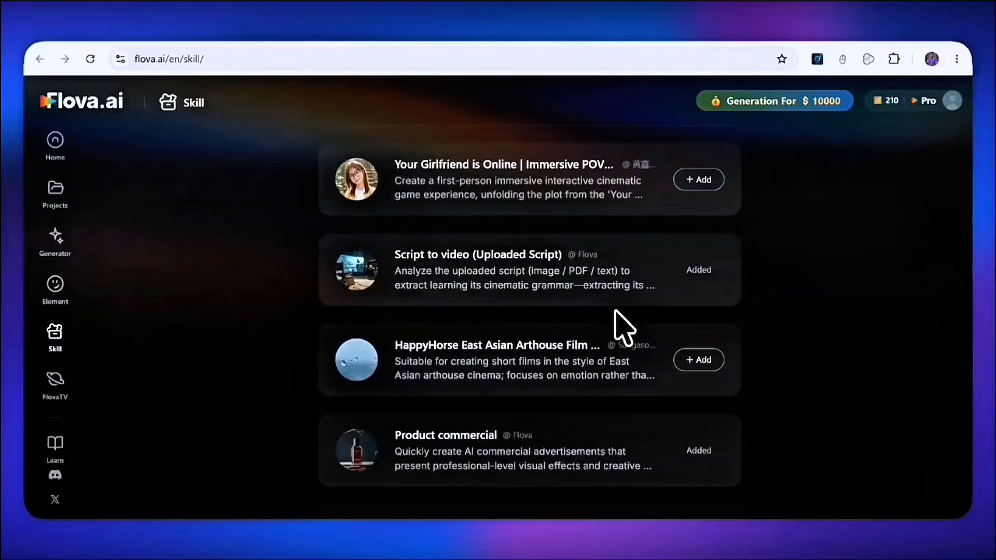
scroll(618, 319, down, 8)
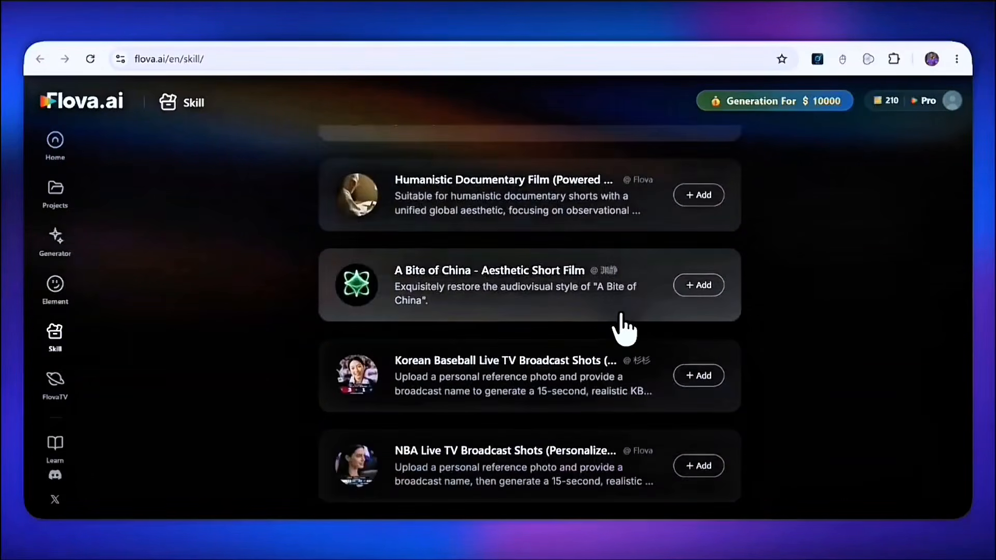
scroll(625, 327, down, 3)
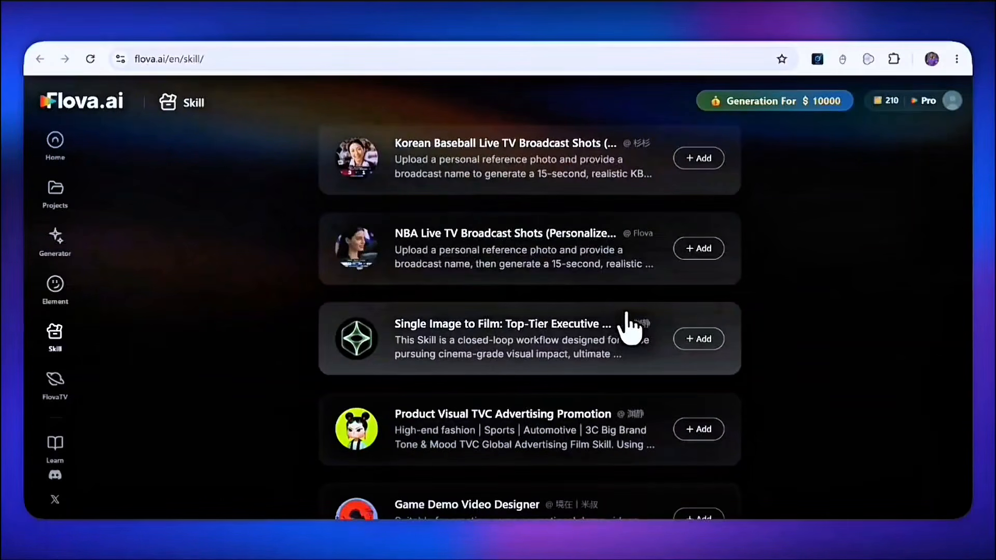
scroll(630, 326, down, 2)
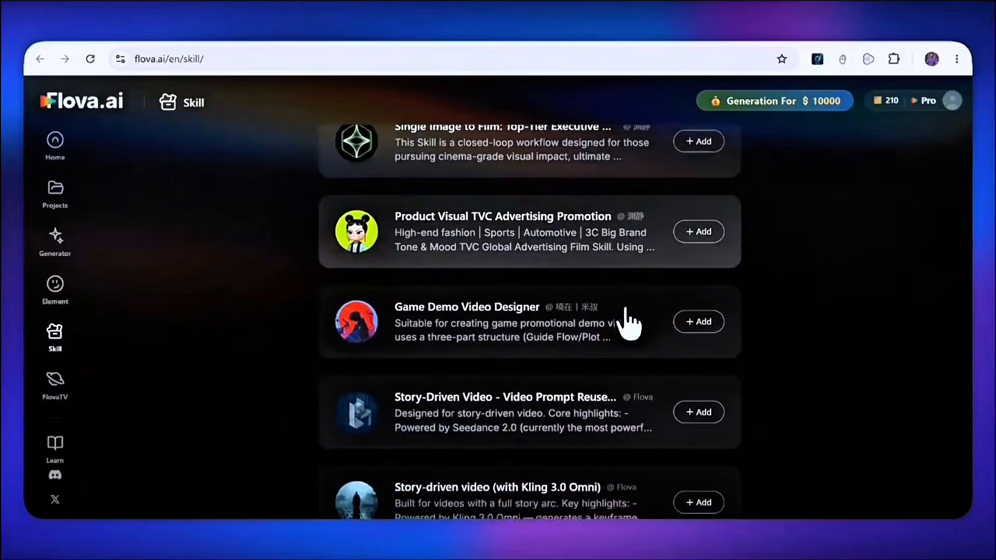
scroll(627, 311, down, 4)
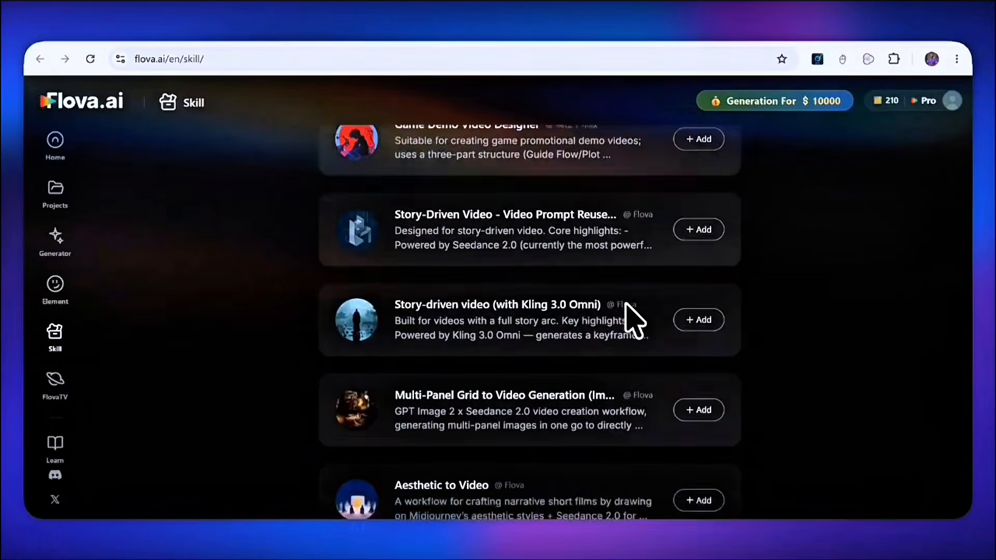
scroll(627, 307, down, 1)
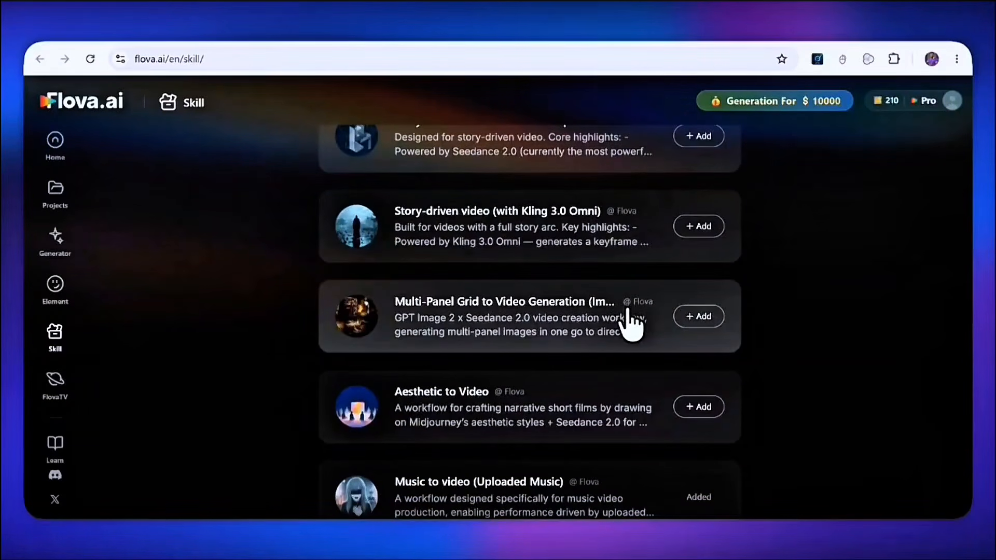
scroll(631, 317, down, 1)
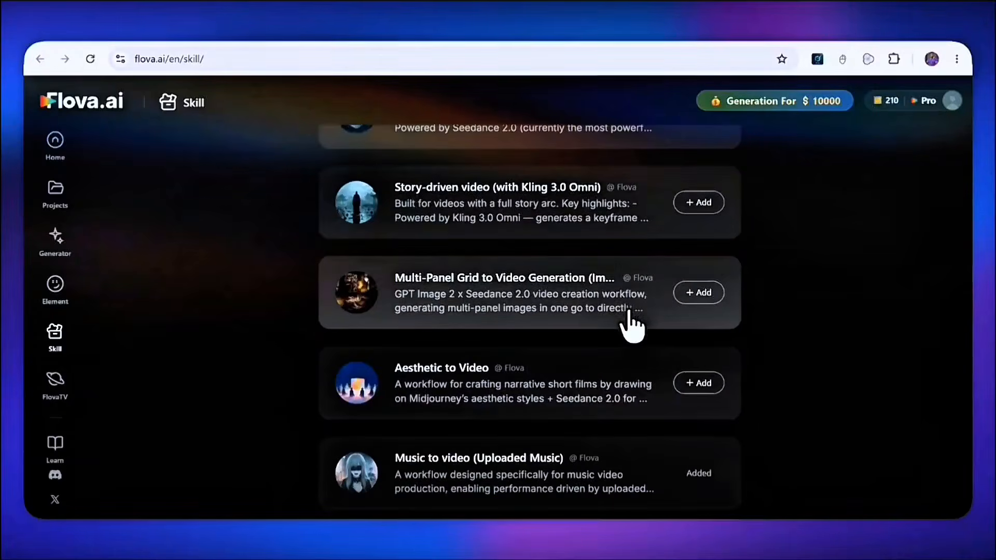
scroll(633, 333, down, 2)
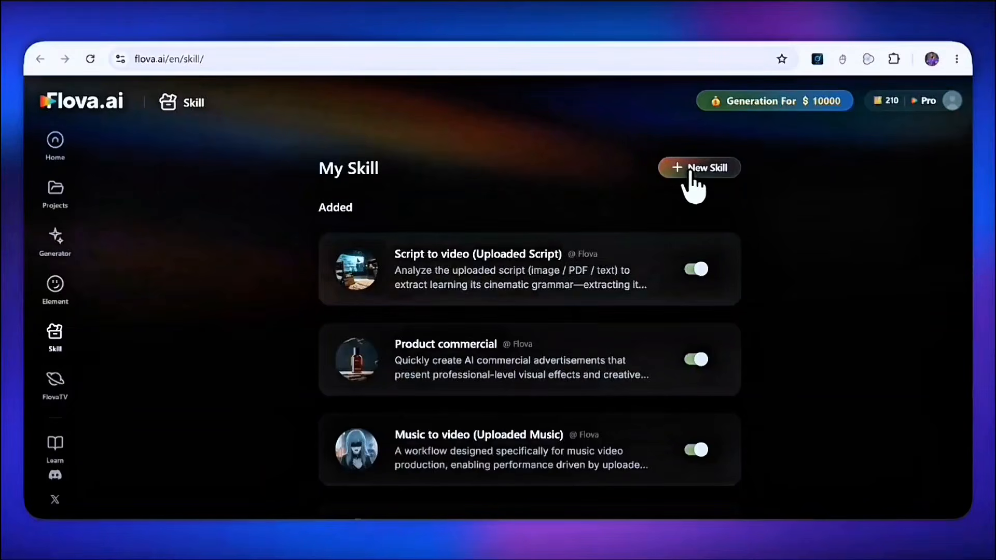
- Open a blank new skill, review its template sections from Process Planning to Video Editing, and close the editor without filling it in
click(694, 171)
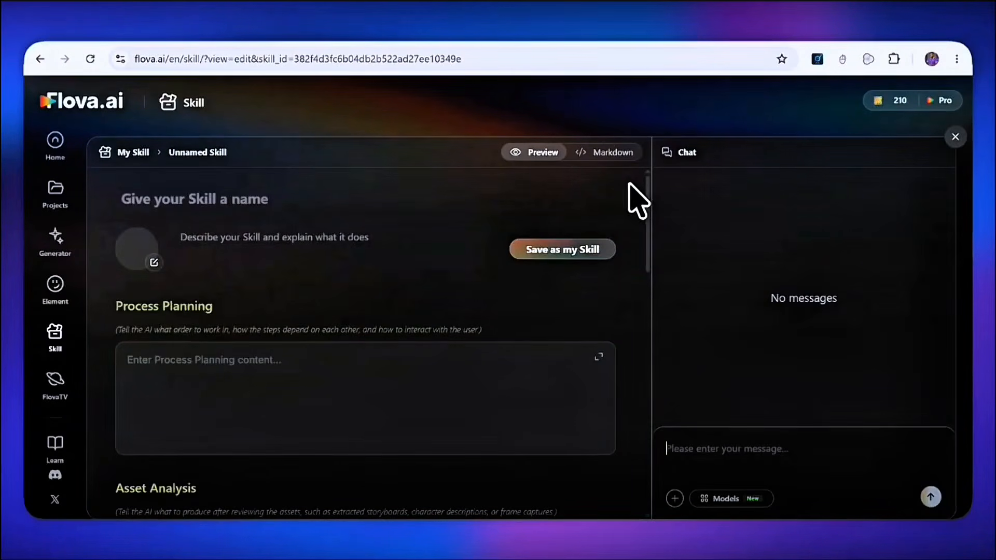
scroll(635, 201, down, 2)
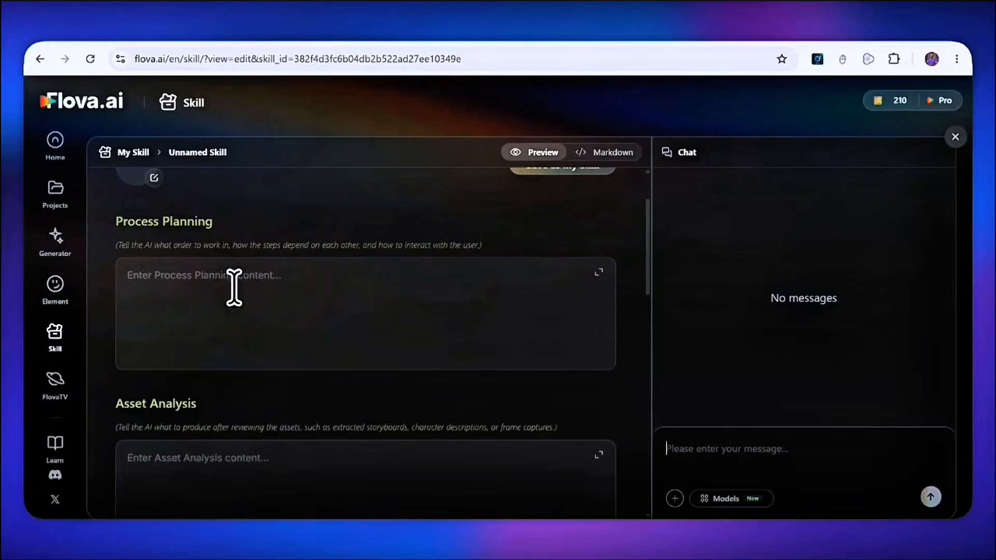
scroll(154, 317, down, 2)
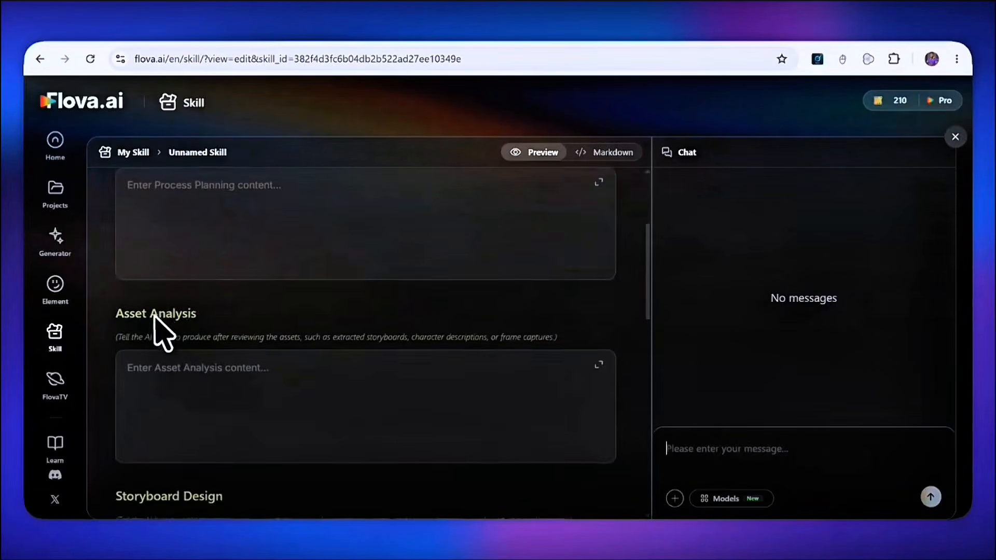
scroll(171, 342, down, 5)
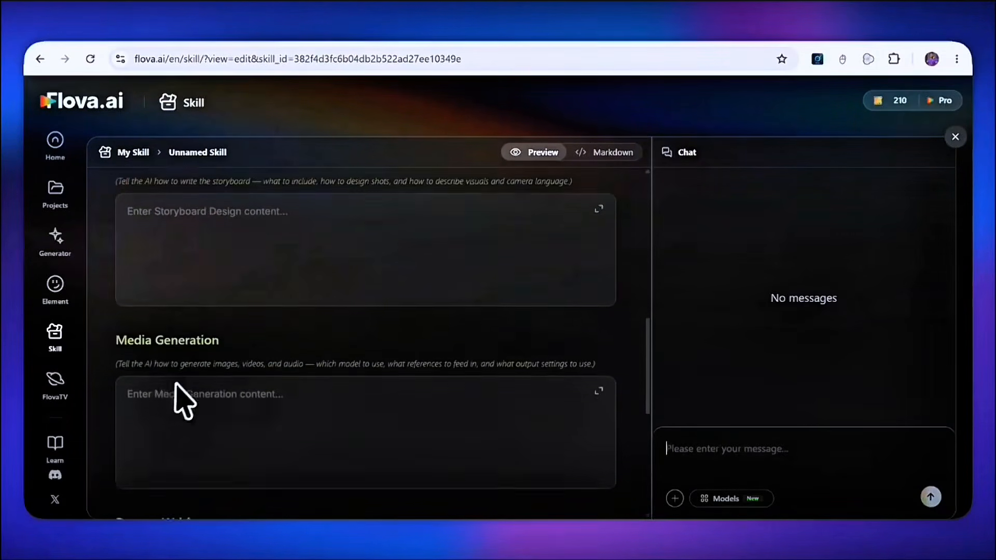
scroll(176, 387, down, 7)
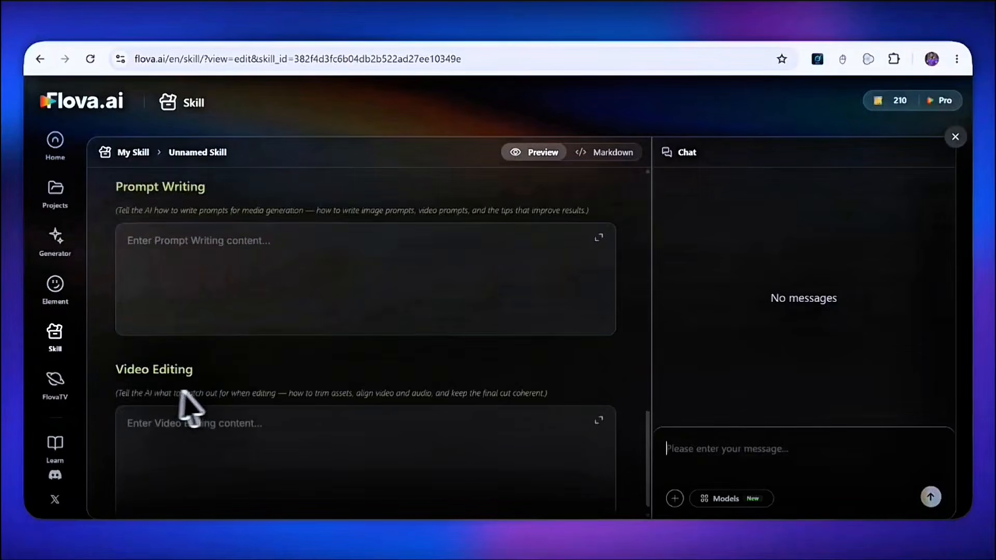
scroll(224, 384, down, 1)
scroll(467, 301, up, 17)
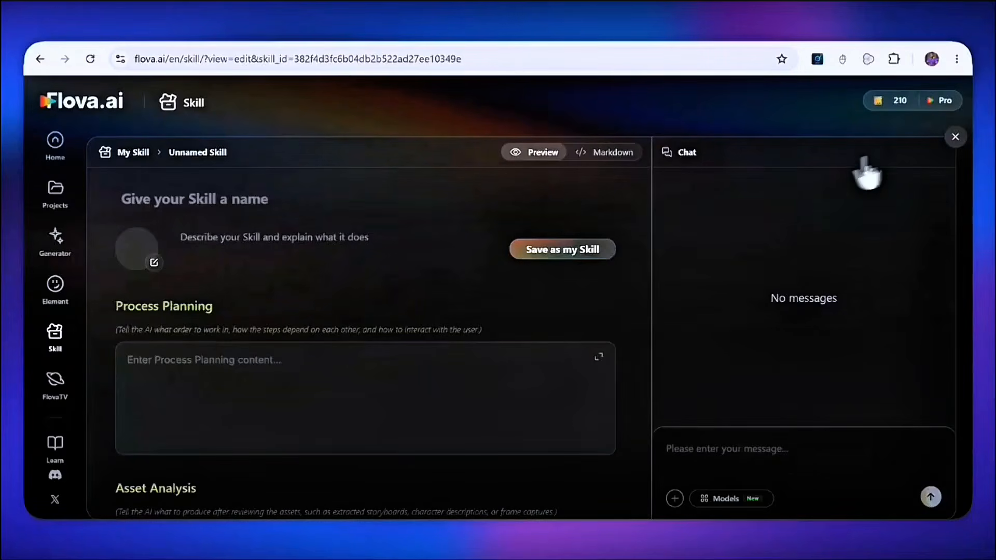
click(954, 145)
- Look over the Skill page again, from the added skills and unnamed drafts down to the Single asset to video entry
scroll(645, 317, down, 5)
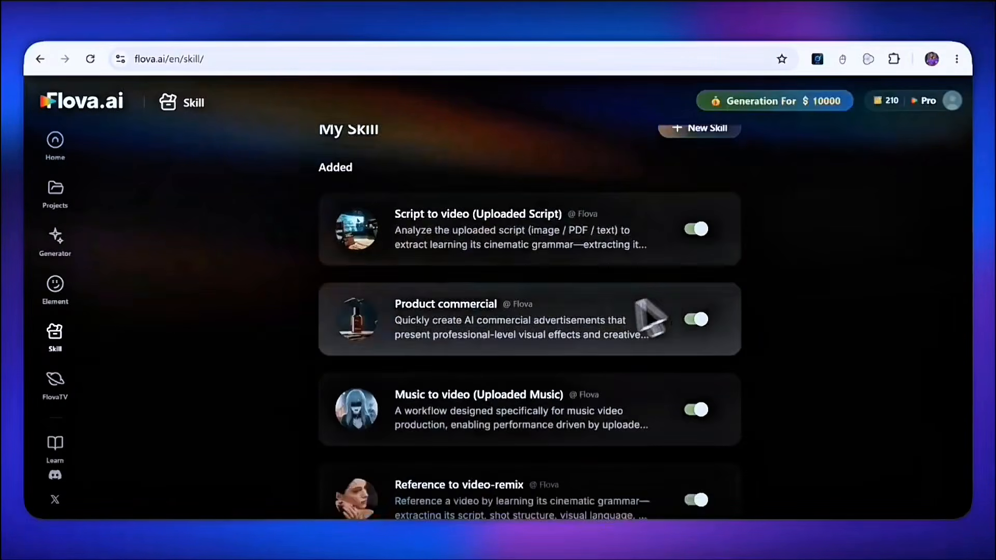
scroll(534, 353, down, 9)
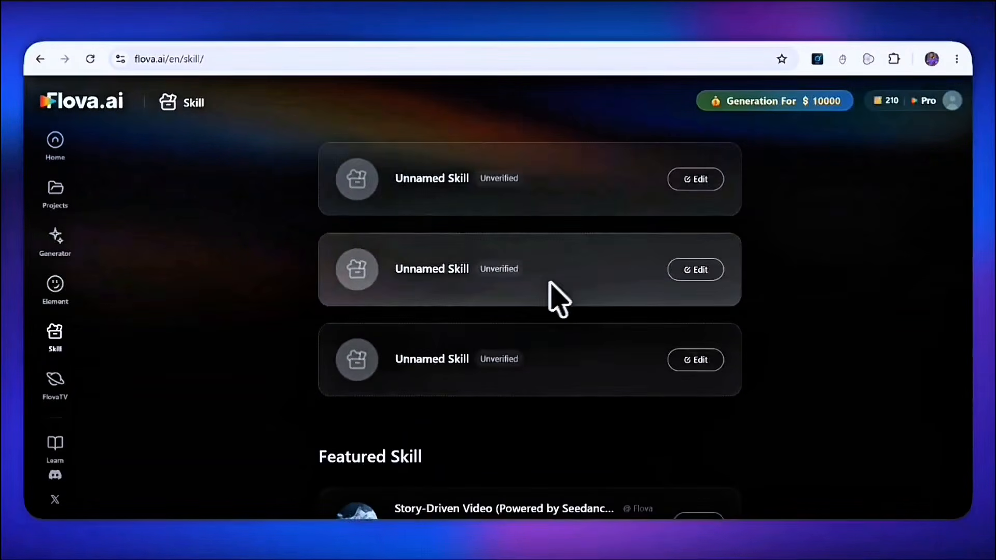
scroll(674, 337, down, 6)
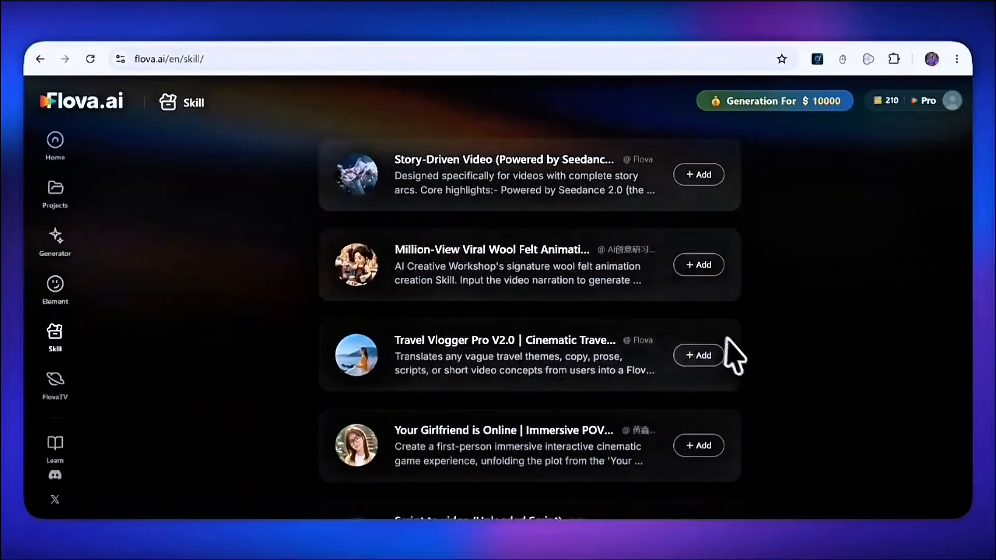
scroll(571, 405, down, 10)
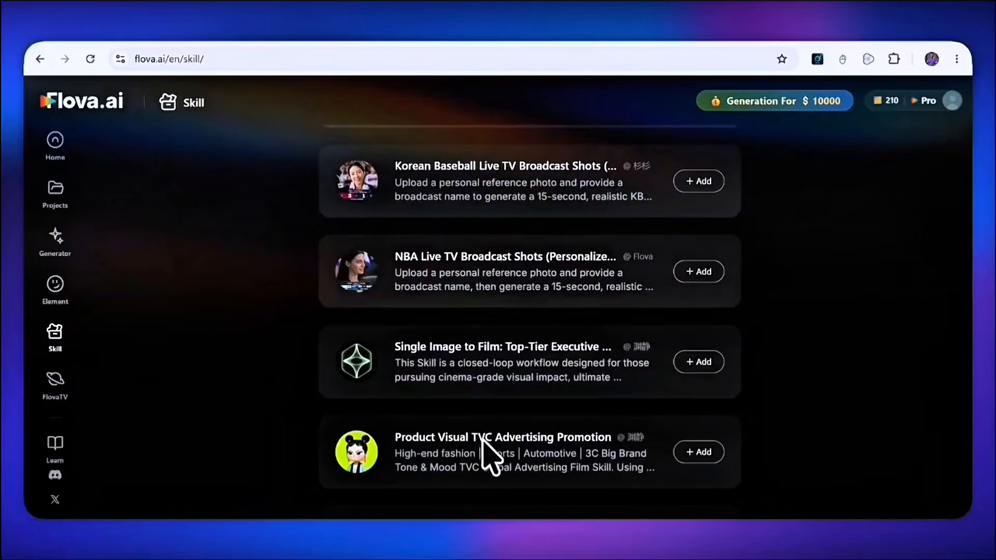
scroll(483, 441, down, 5)
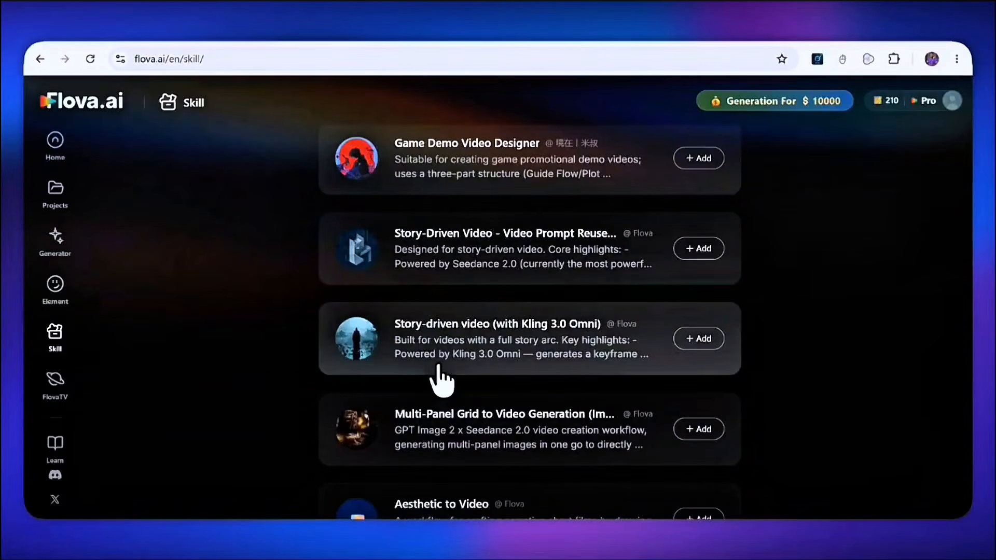
scroll(441, 382, down, 5)
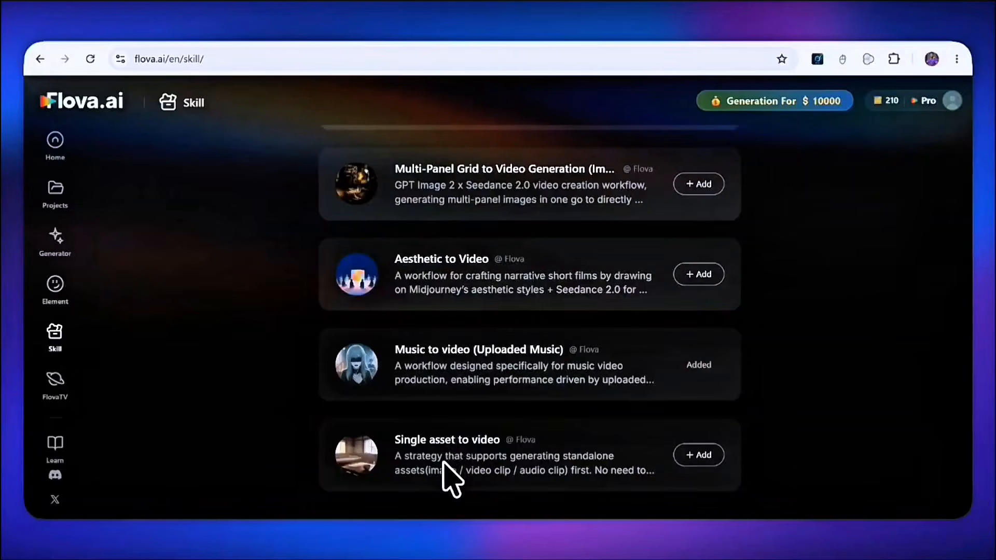
scroll(451, 249, up, 10)
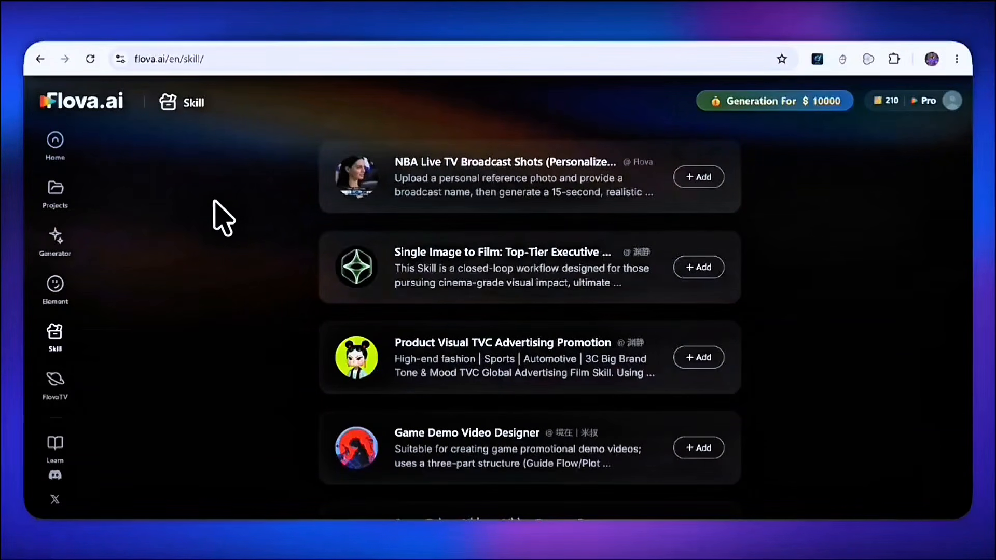
scroll(207, 221, up, 3)
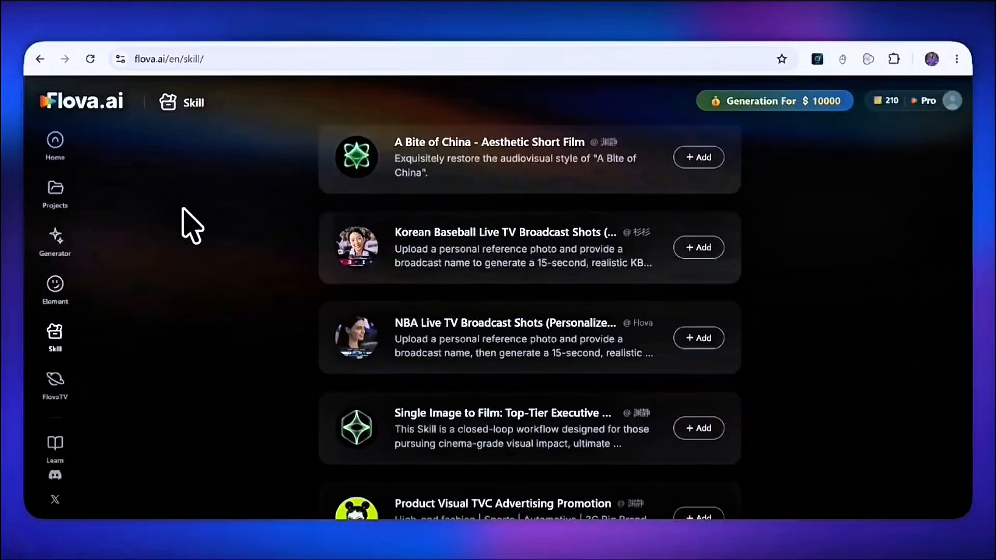
scroll(156, 202, up, 4)
- Return to the home page and look over its Popular Skills and Recent Projects
click(111, 151)
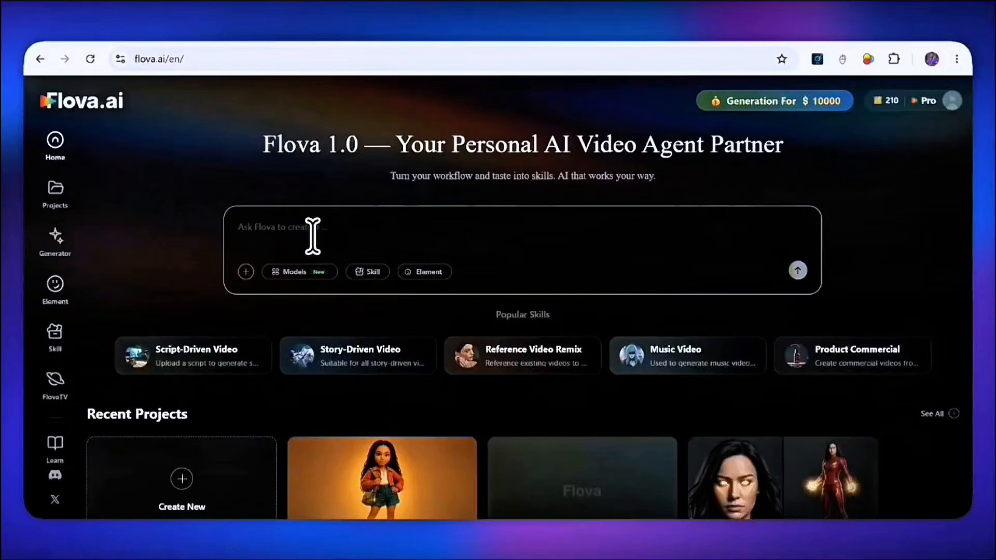
scroll(384, 239, down, 3)
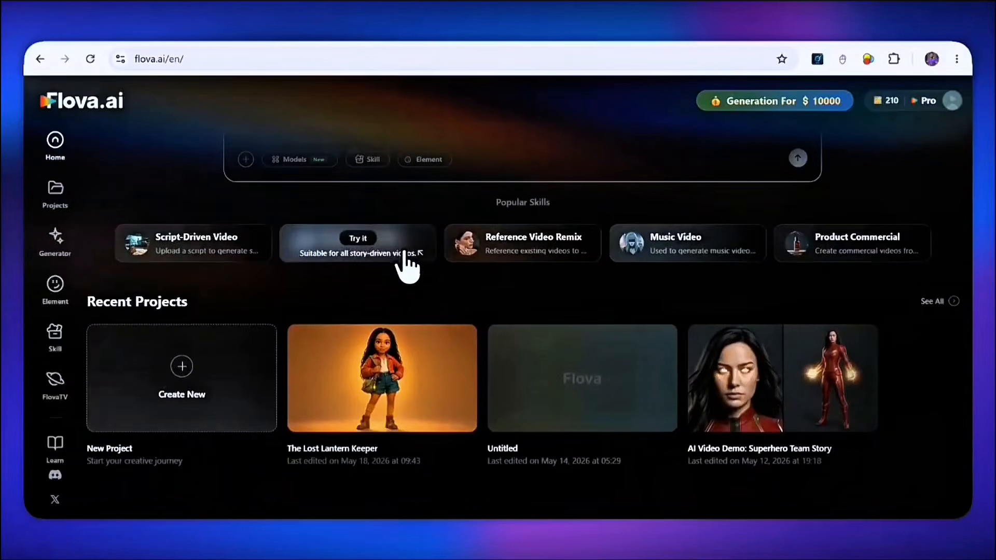
scroll(402, 288, down, 4)
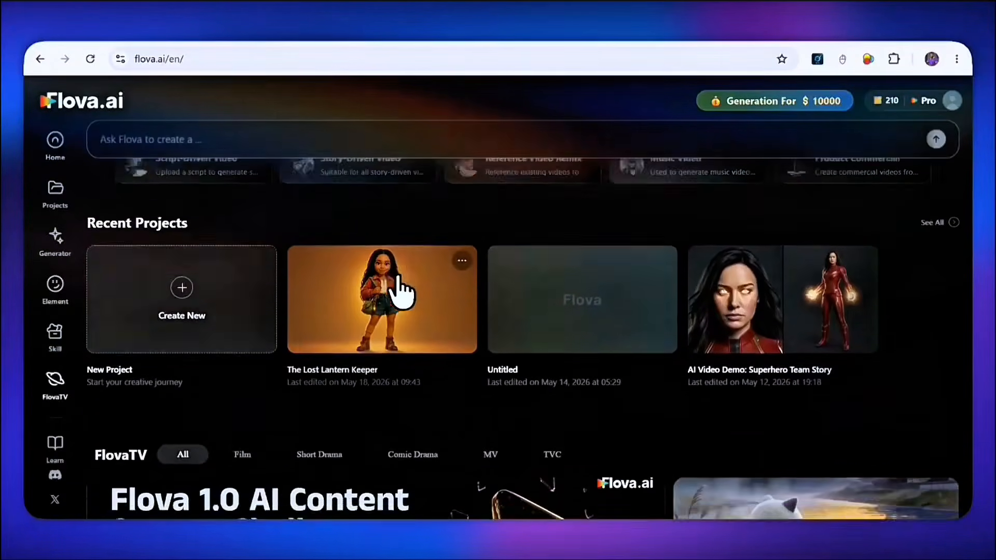
- Browse the community videos in the FlovaTV gallery with all categories shown
scroll(400, 292, down, 3)
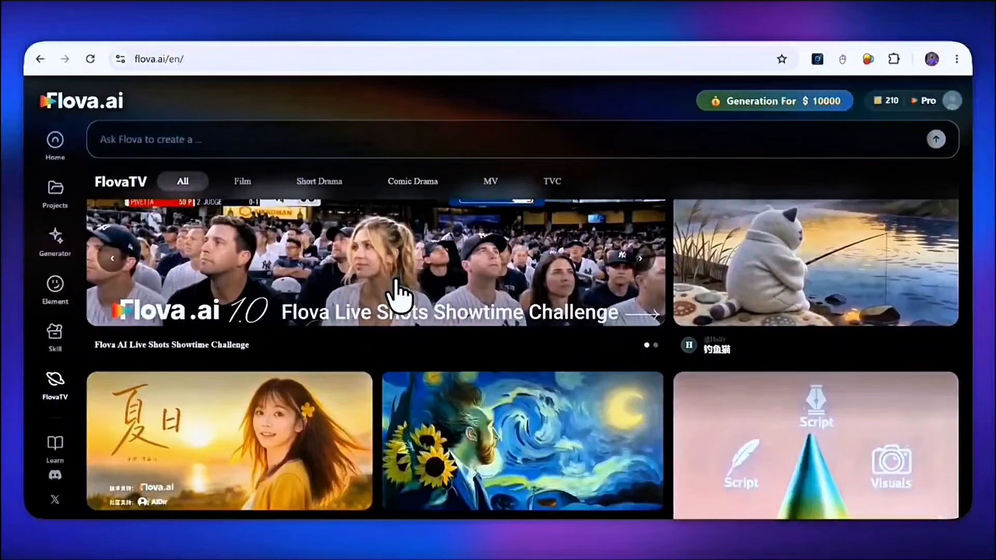
scroll(396, 288, down, 5)
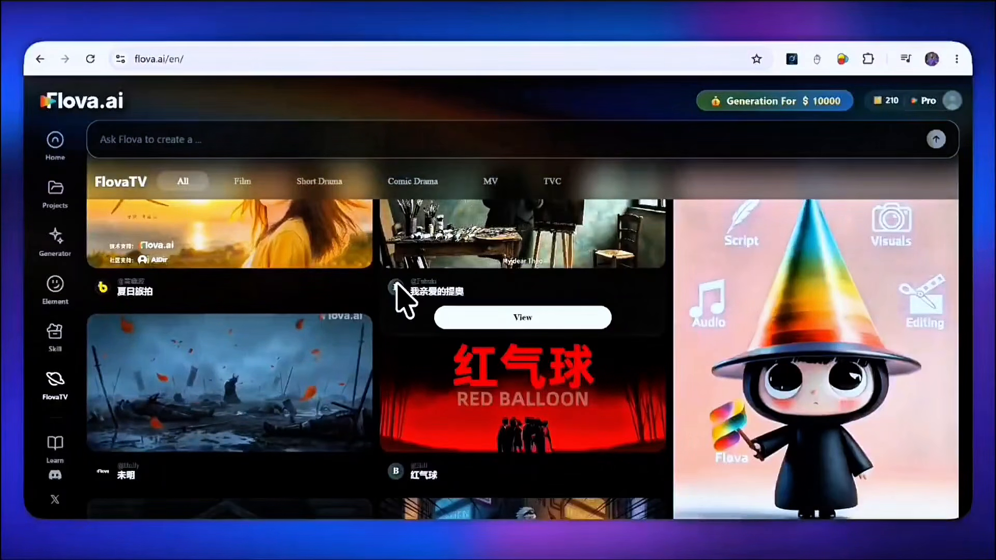
scroll(396, 286, down, 4)
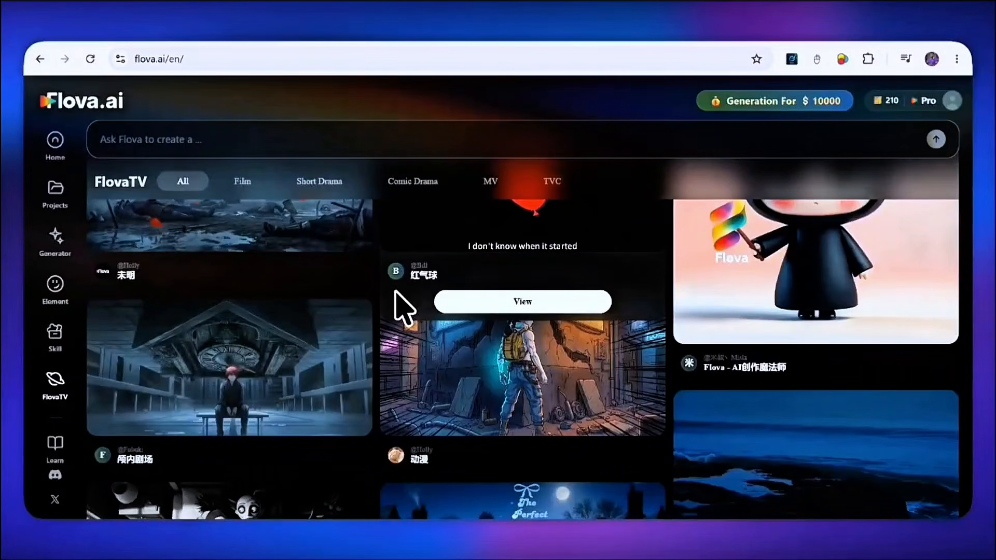
scroll(398, 298, down, 1)
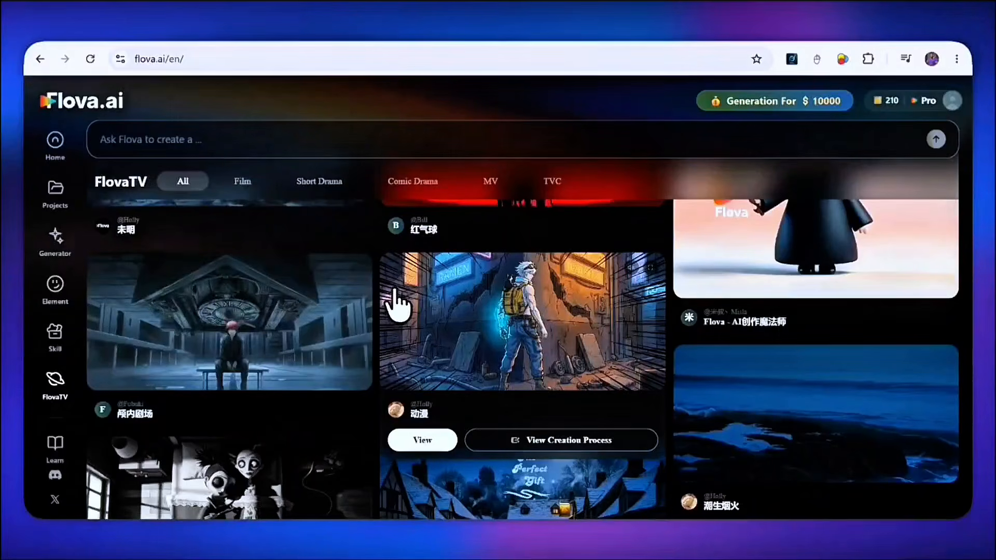
scroll(398, 307, down, 4)
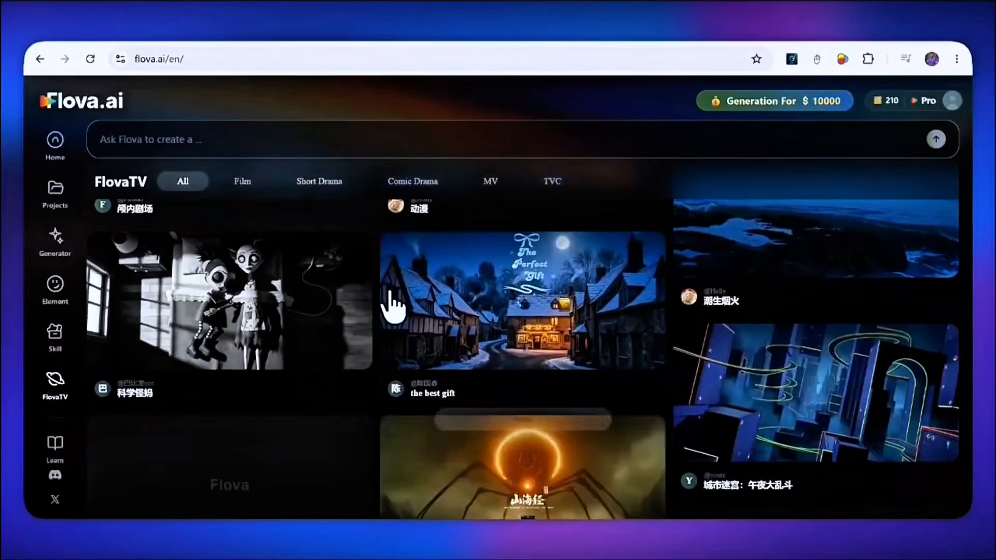
scroll(394, 301, down, 2)
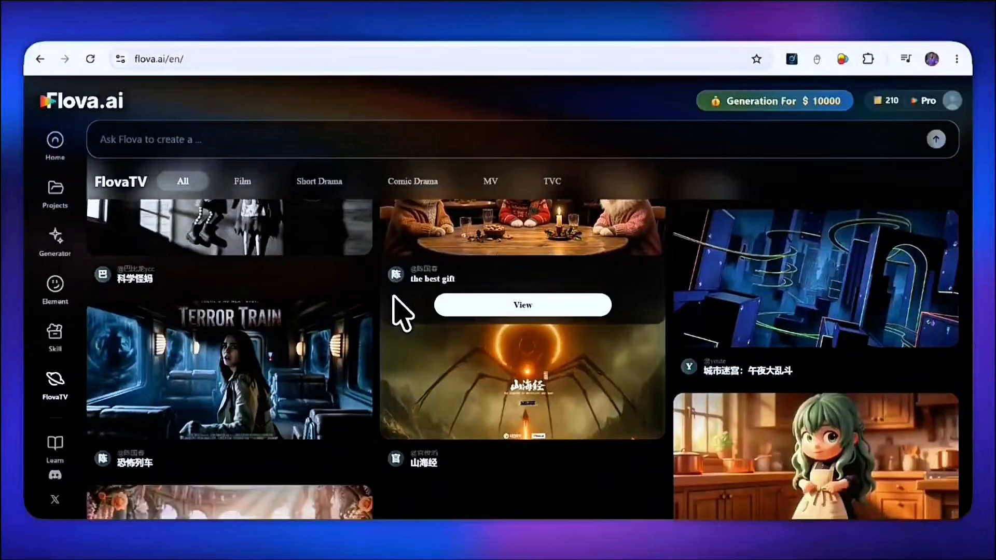
scroll(395, 309, down, 2)
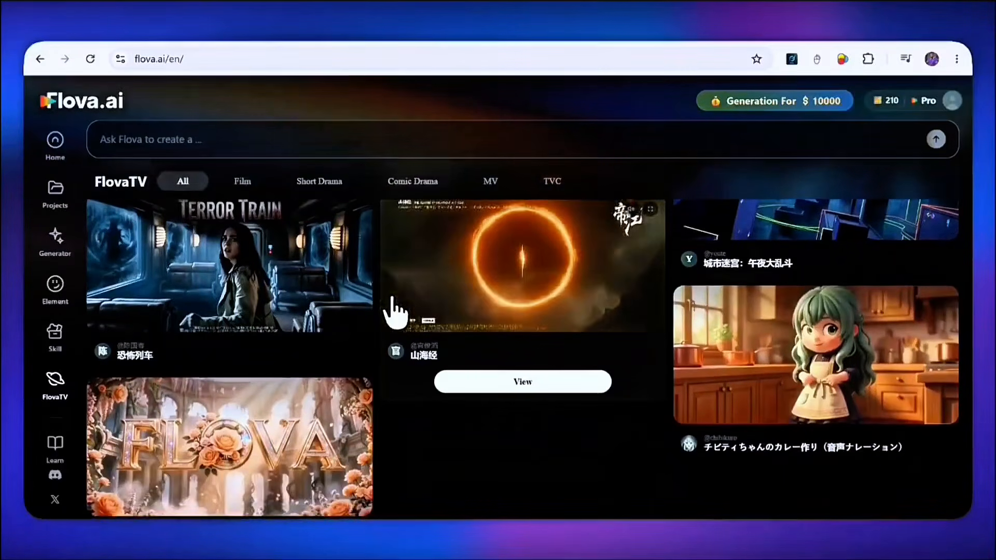
scroll(397, 314, down, 4)
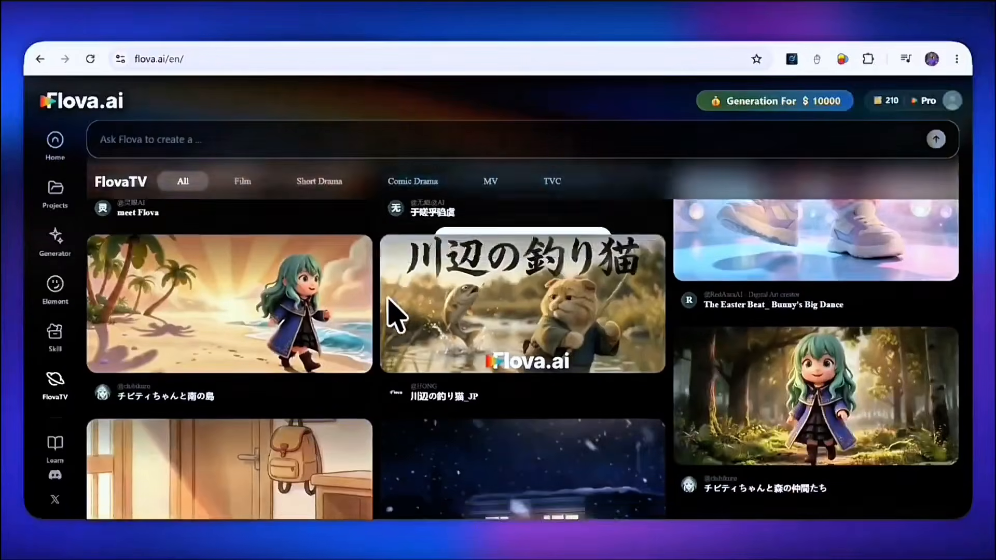
scroll(397, 317, down, 2)
scroll(389, 314, down, 3)
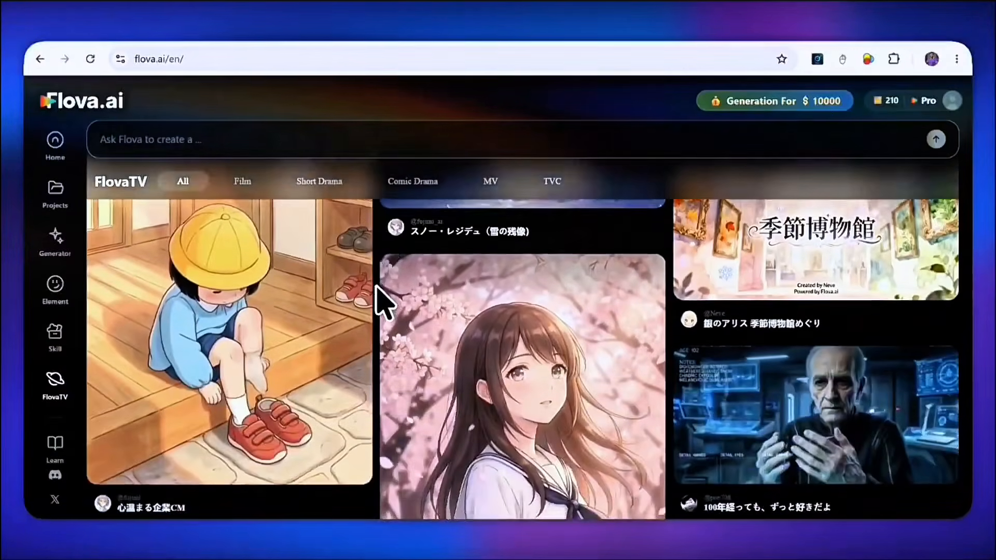
scroll(388, 311, down, 3)
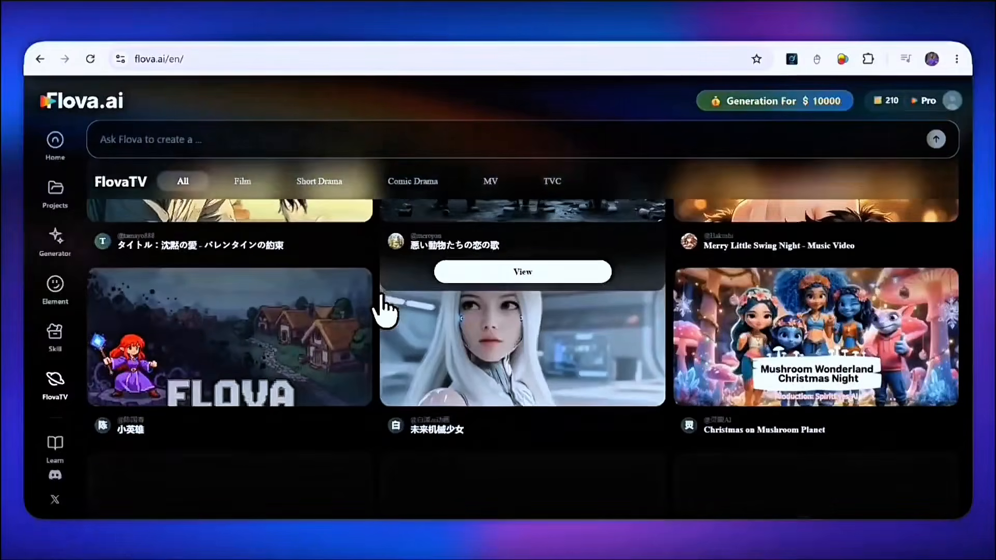
scroll(386, 311, down, 1)
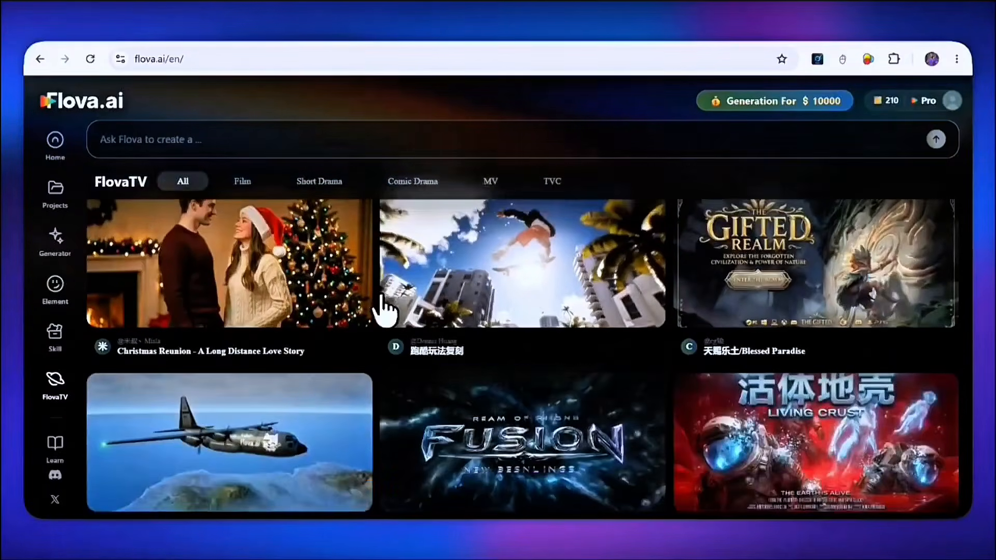
scroll(387, 311, down, 3)
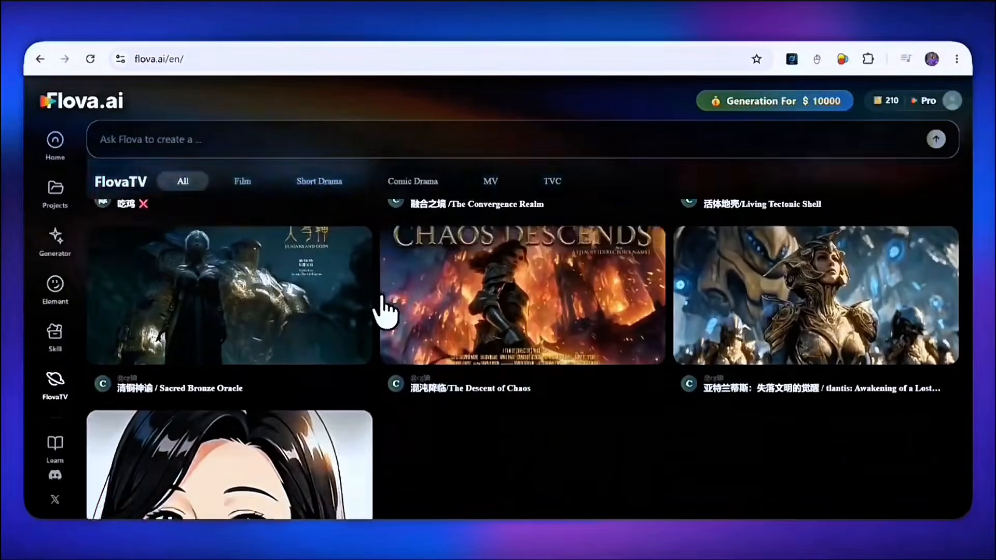